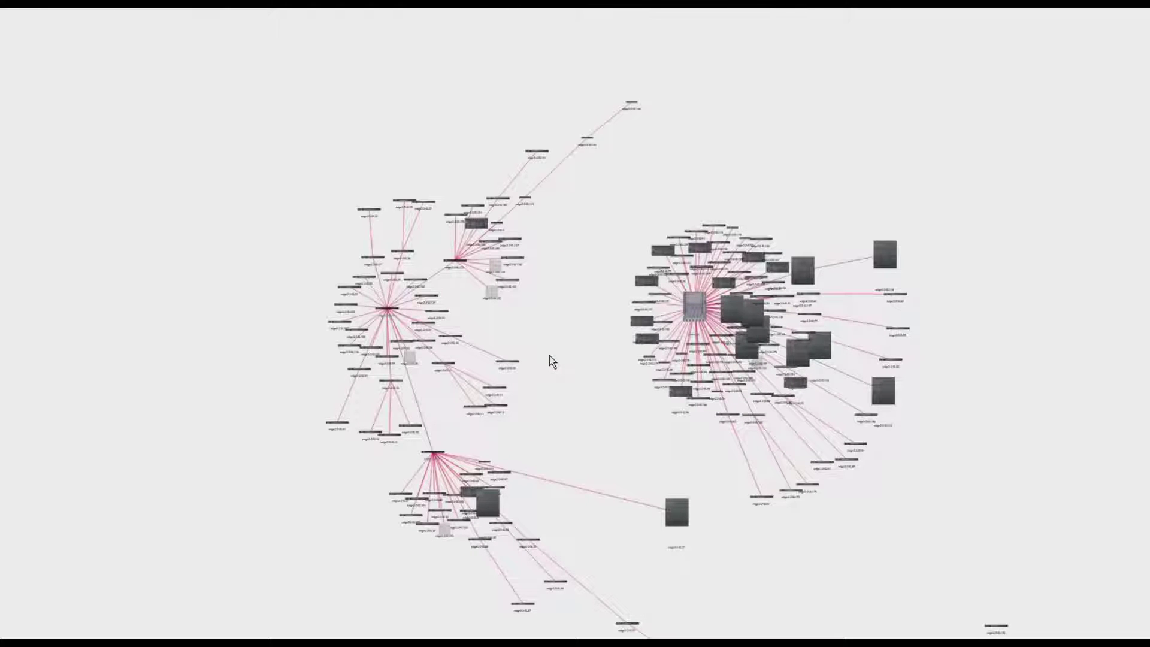
# - Zoom into the D3 topology graph and drag the left hub cluster up and to the right
pyautogui.scroll(2, 549, 356)
pyautogui.scroll(2, 551, 361)
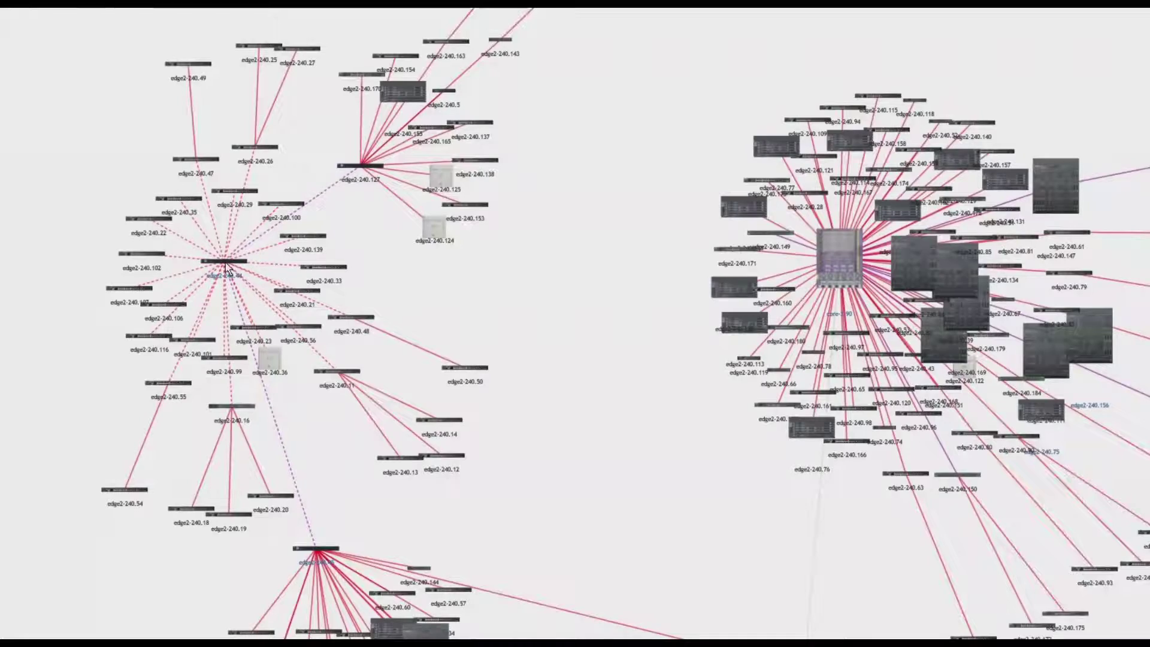
pyautogui.moveTo(226, 262); pyautogui.dragTo(388, 209)
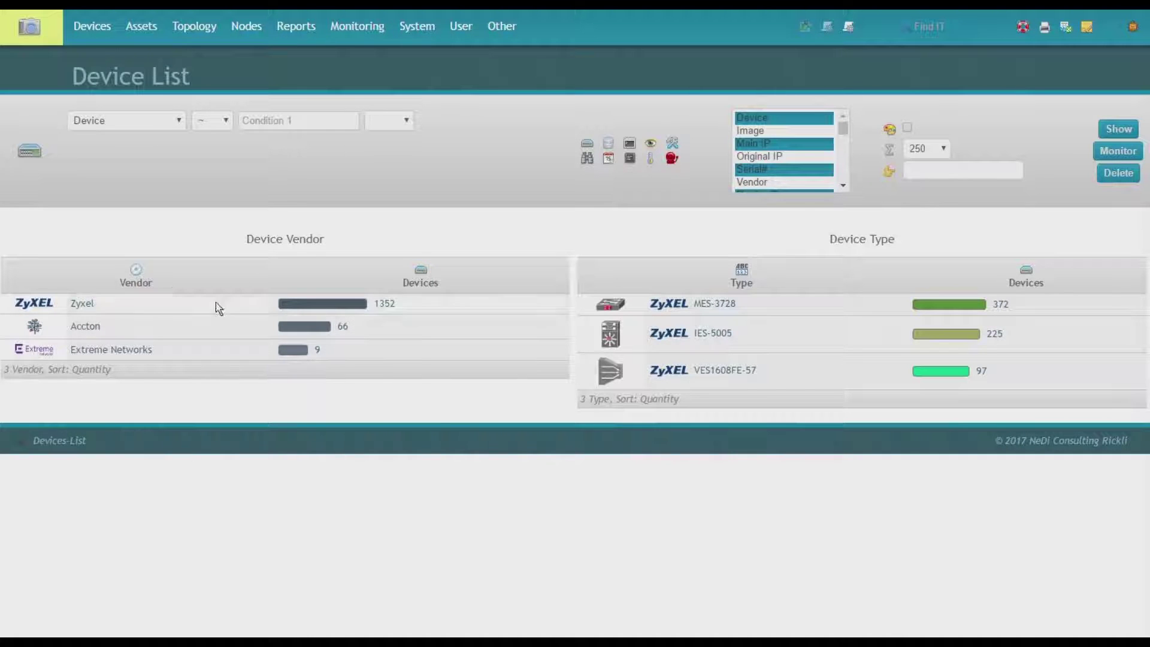
# - Filter the device list to Zyxel and open the neighbor map of edge-128.10
pyautogui.click(379, 303)
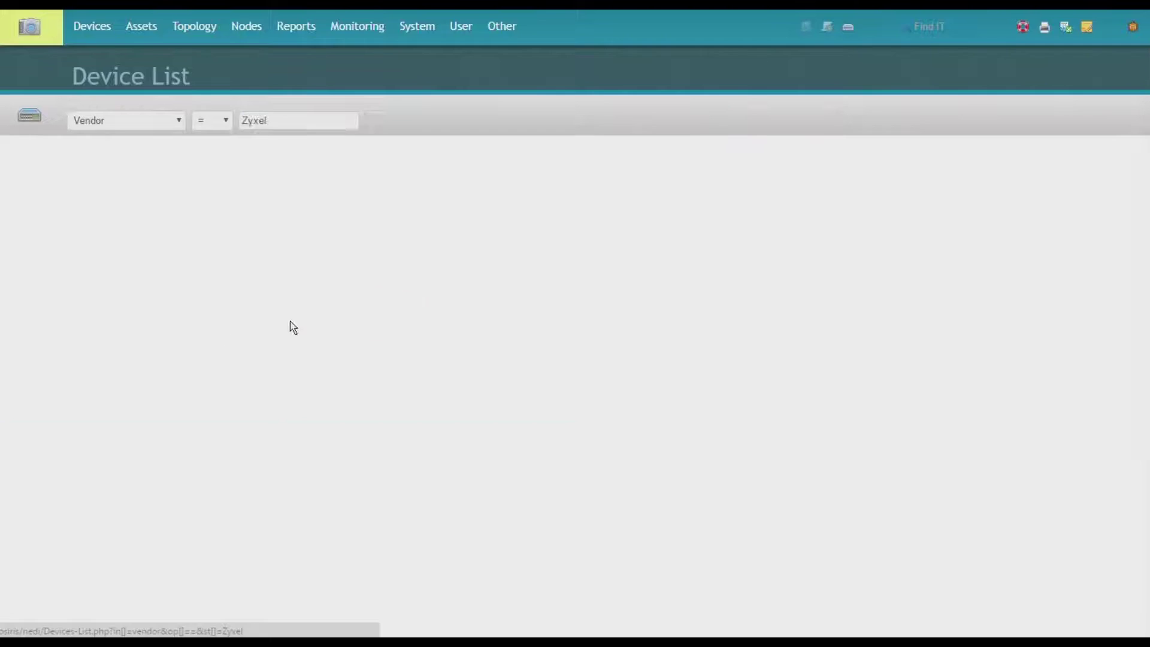
pyautogui.click(26, 291)
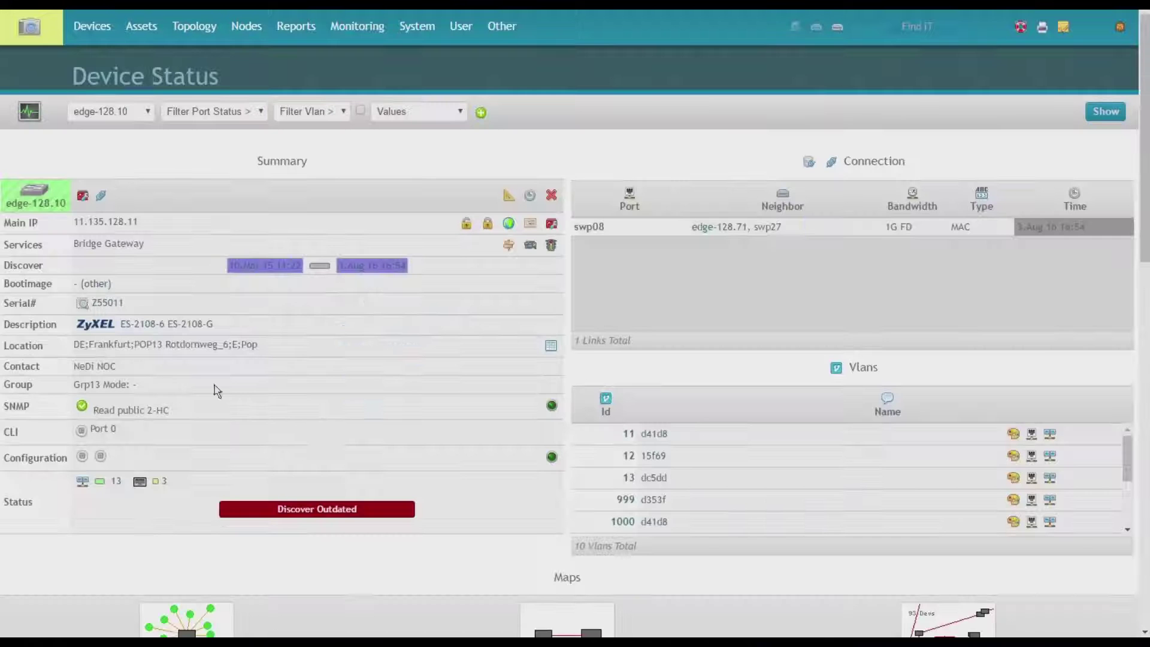
pyautogui.scroll(-6, 322, 418)
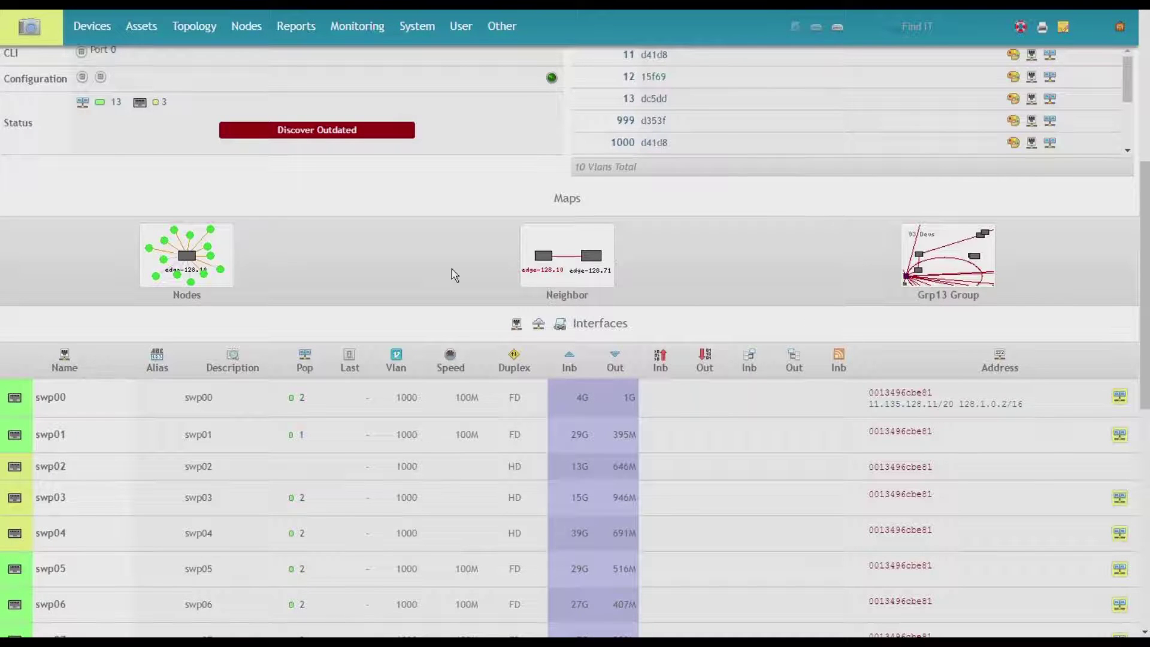
pyautogui.click(570, 263)
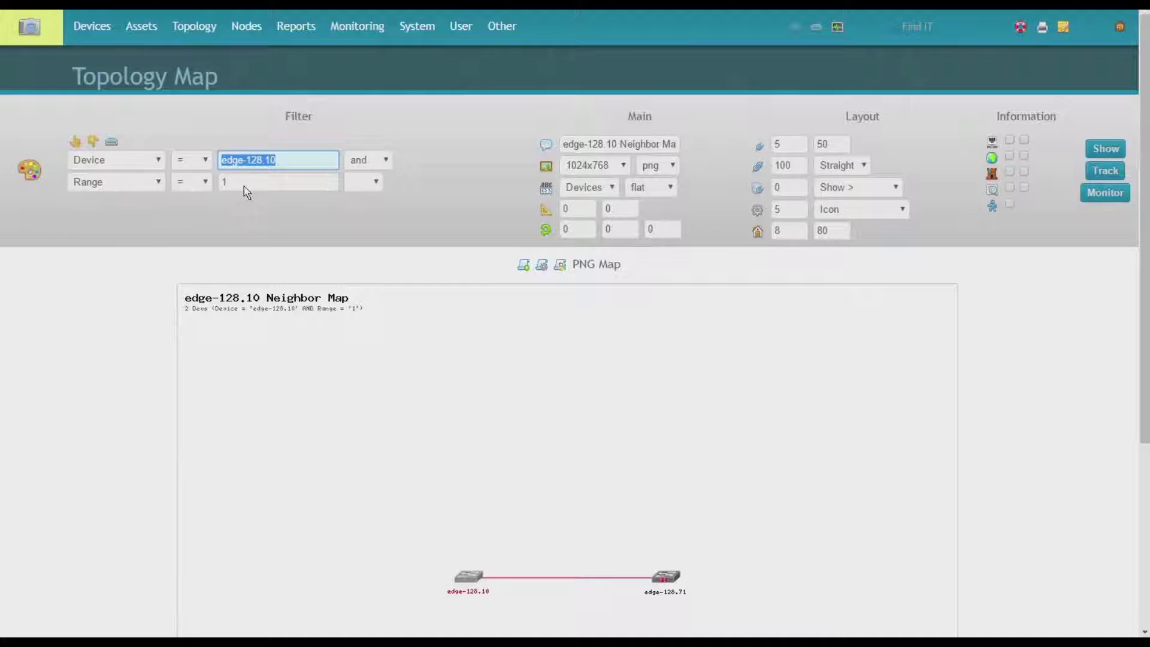
# - Redraw the edge-128.10 neighbor map at 640x480 and extend its range to 4 hops
pyautogui.click(76, 144)
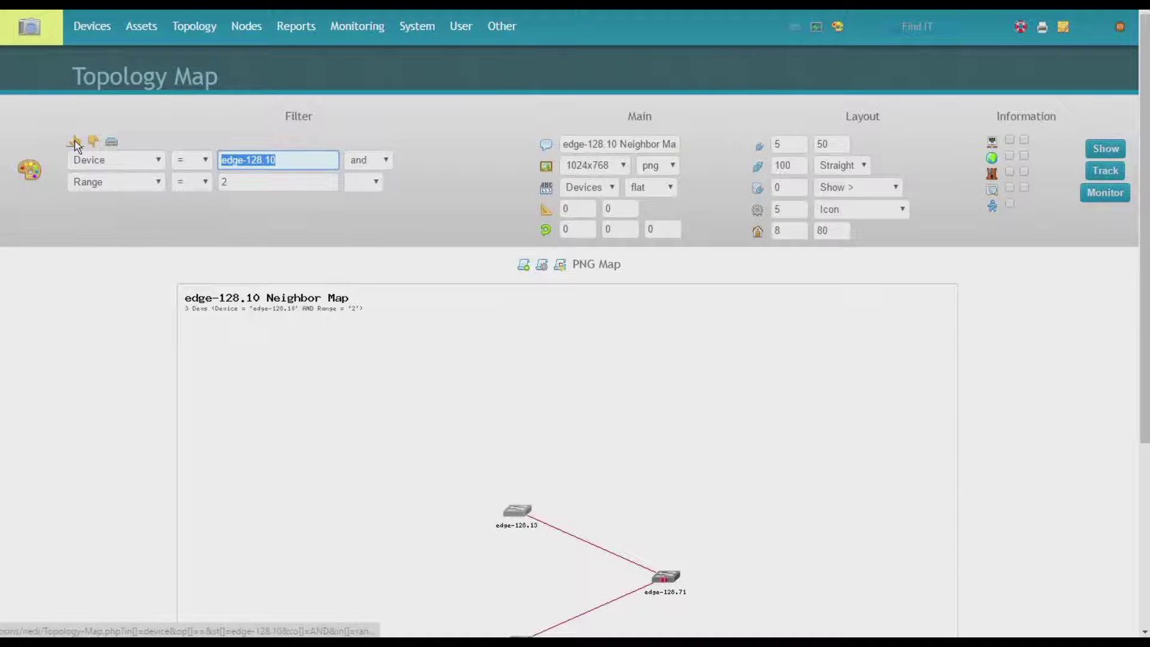
pyautogui.click(577, 167)
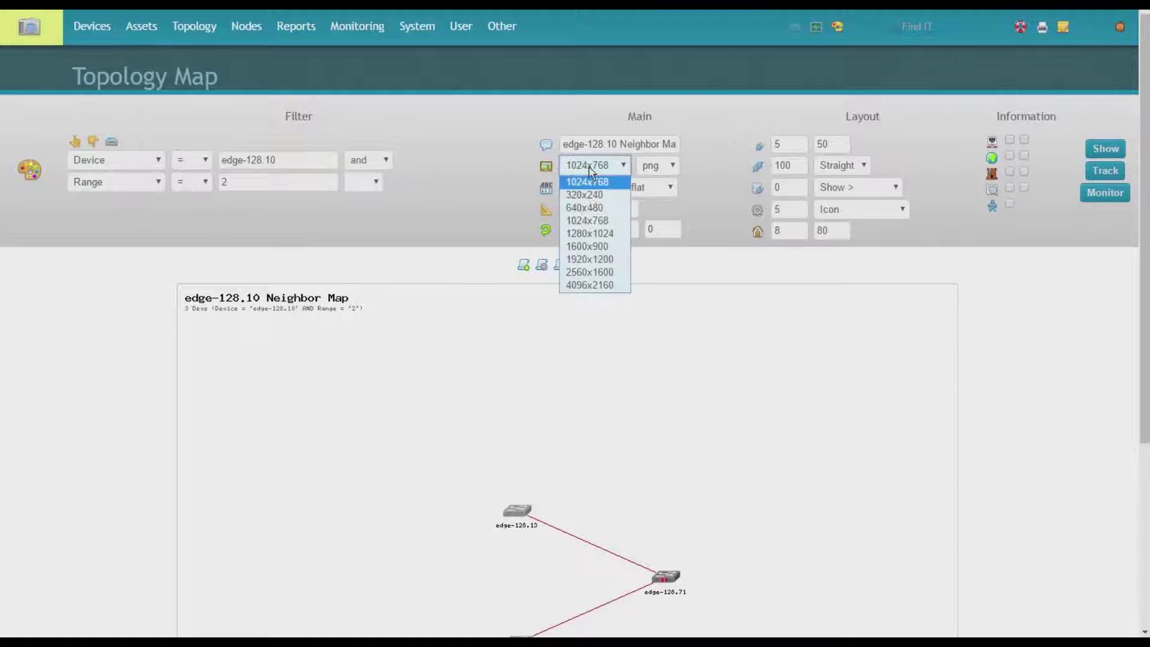
pyautogui.click(587, 203)
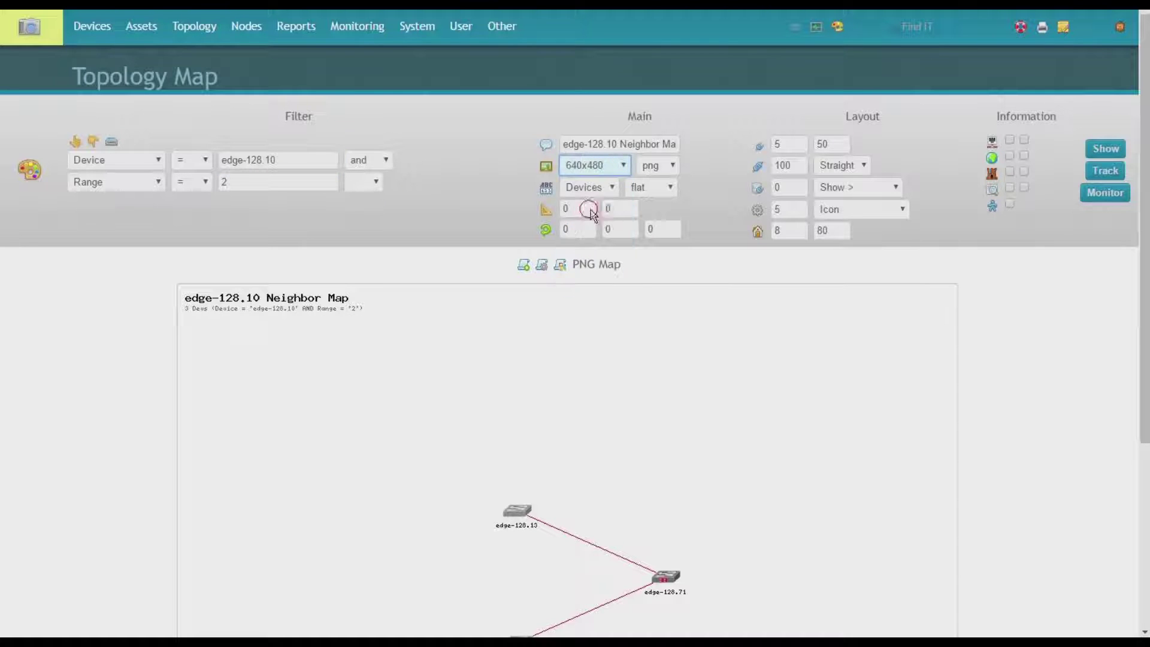
pyautogui.click(1103, 144)
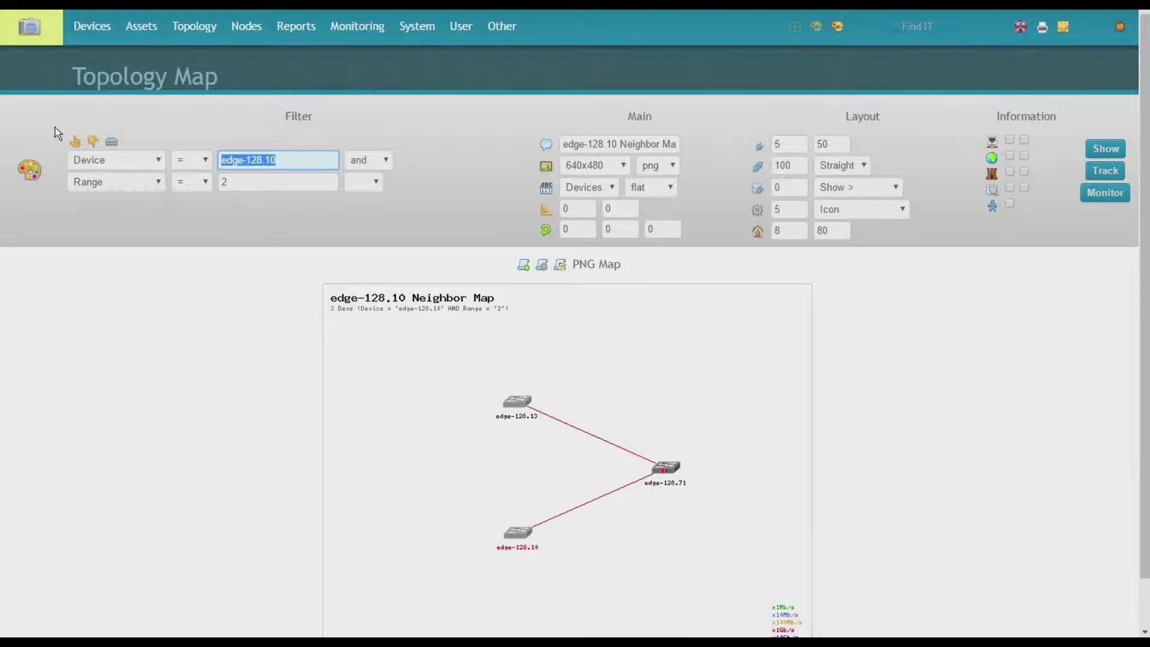
pyautogui.click(75, 142)
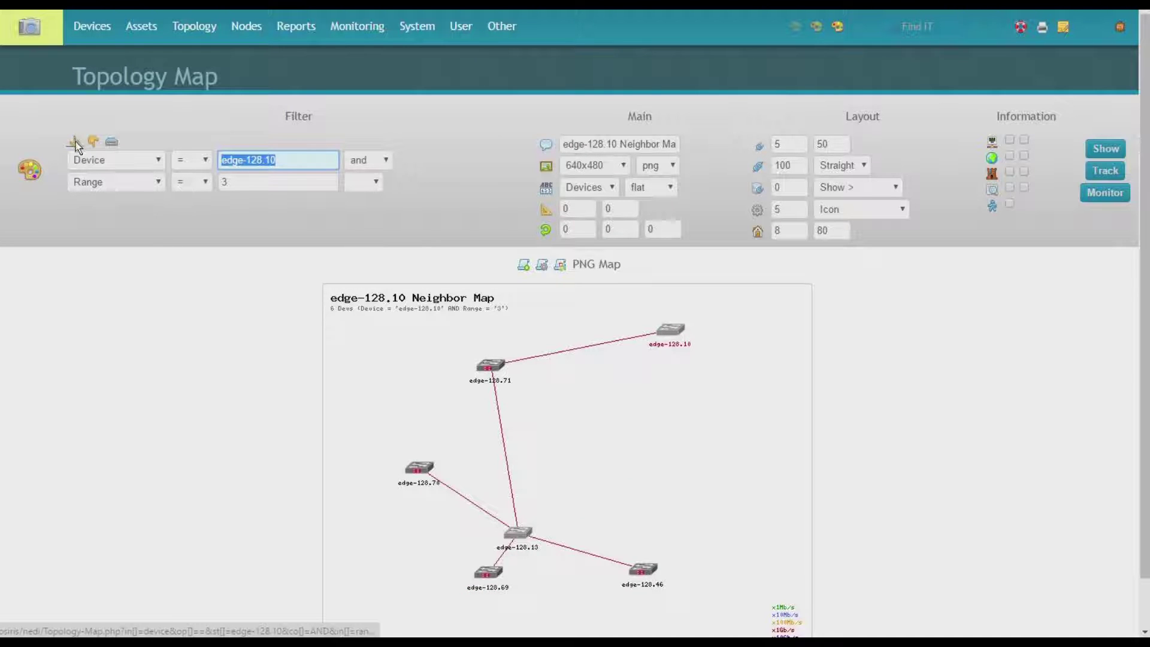
pyautogui.click(75, 142)
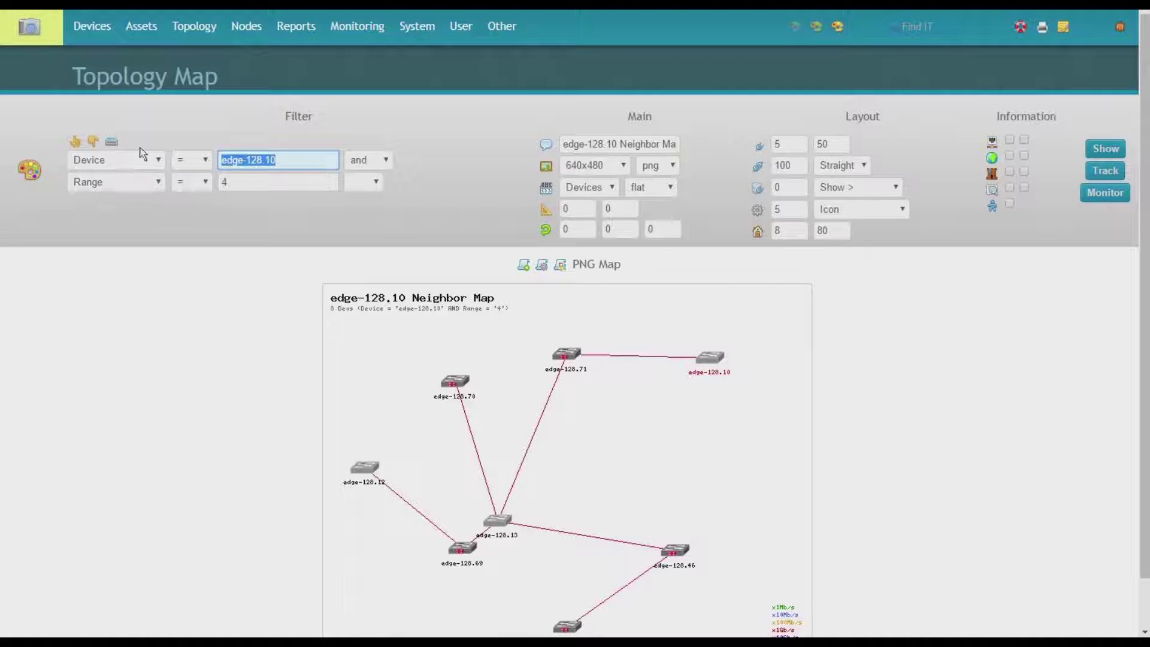
# - From the Topology Table with map thumbnails, drill into DE and open the Muenchen map
pyautogui.moveTo(204, 26)
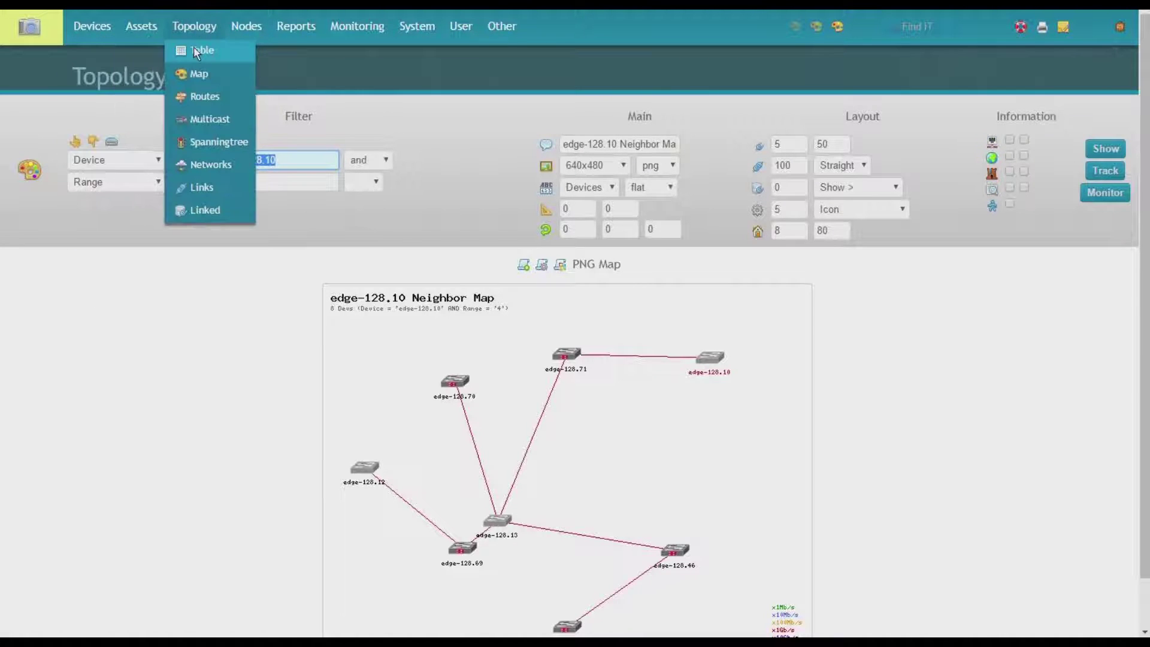
pyautogui.click(196, 52)
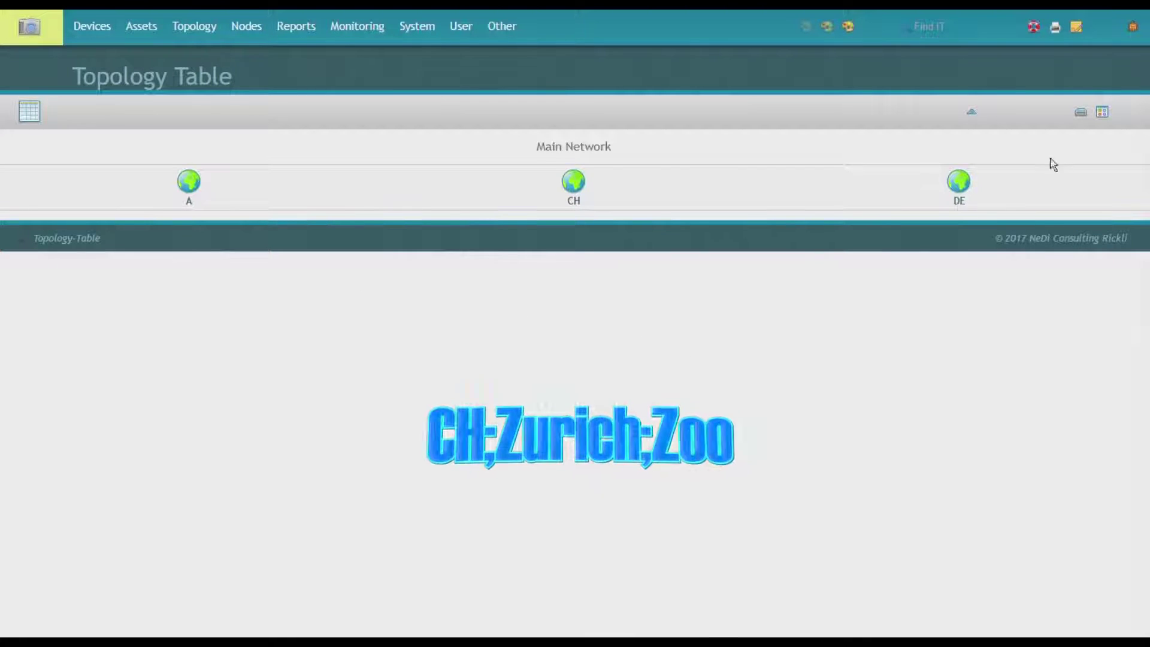
pyautogui.click(1102, 113)
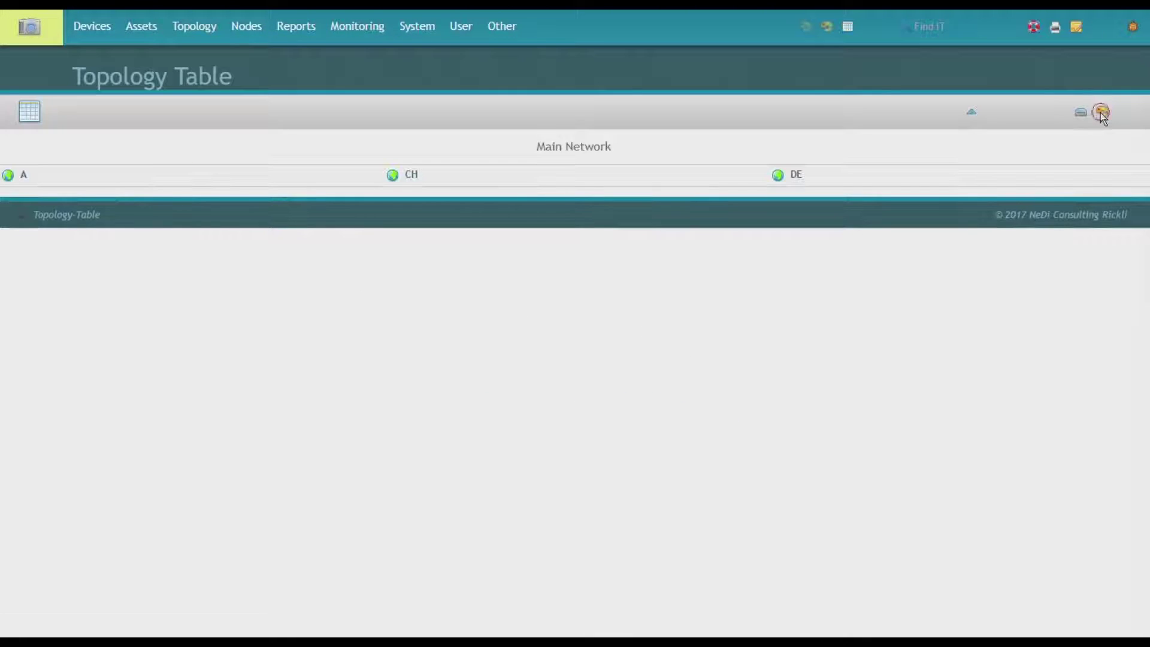
pyautogui.click(1102, 114)
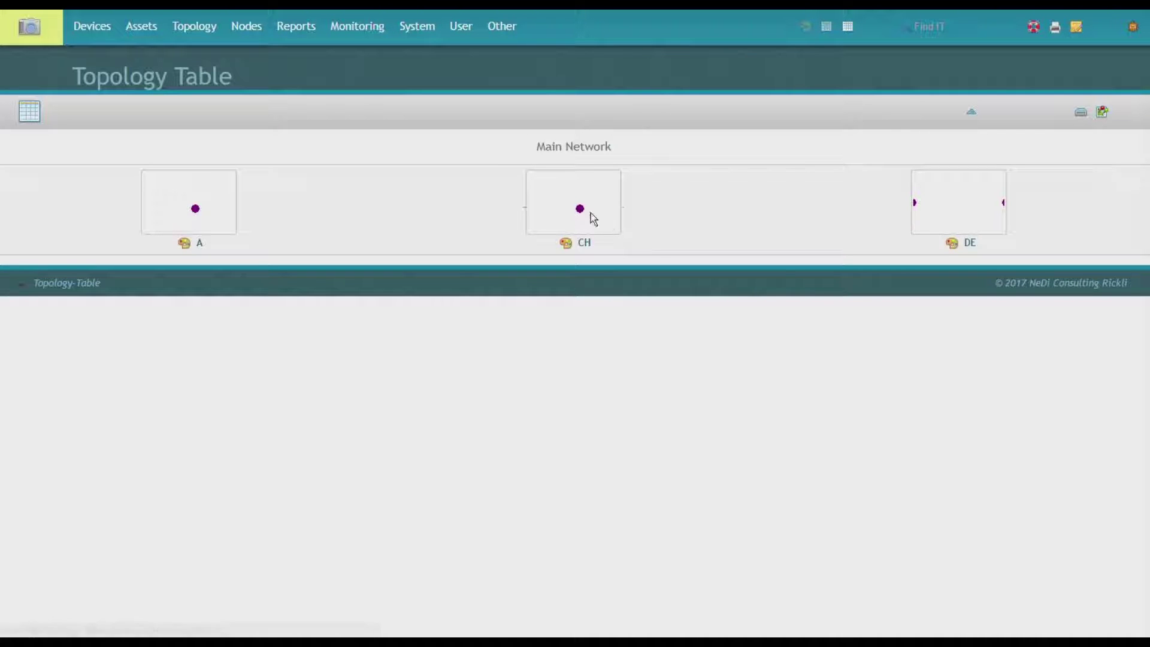
pyautogui.click(960, 216)
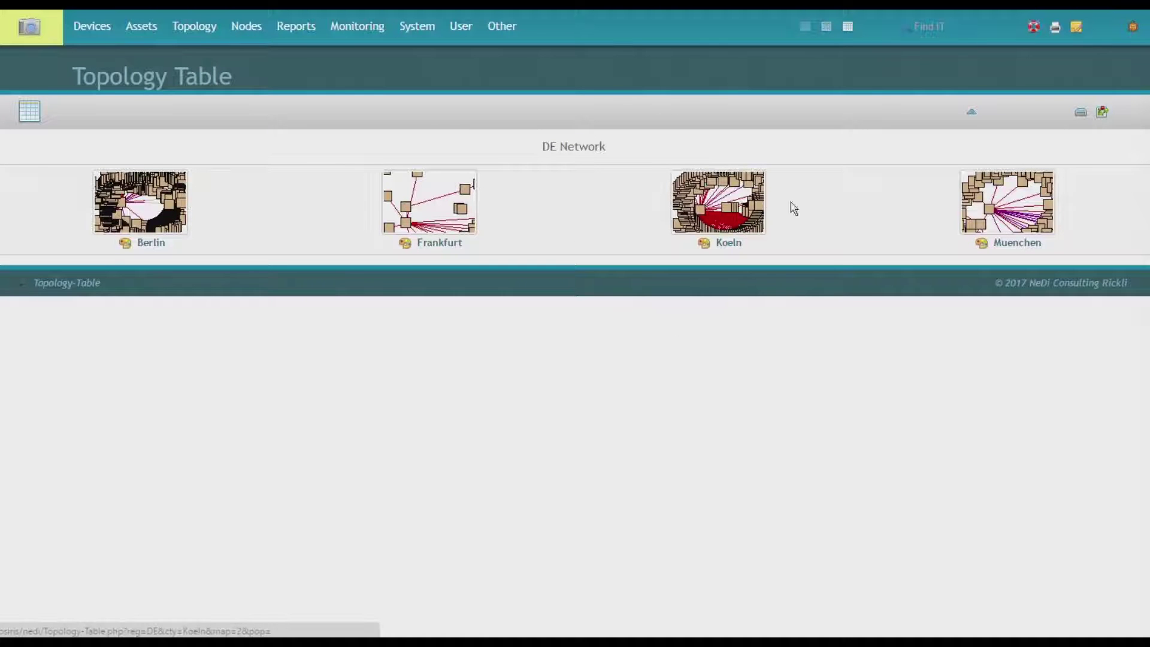
pyautogui.click(981, 244)
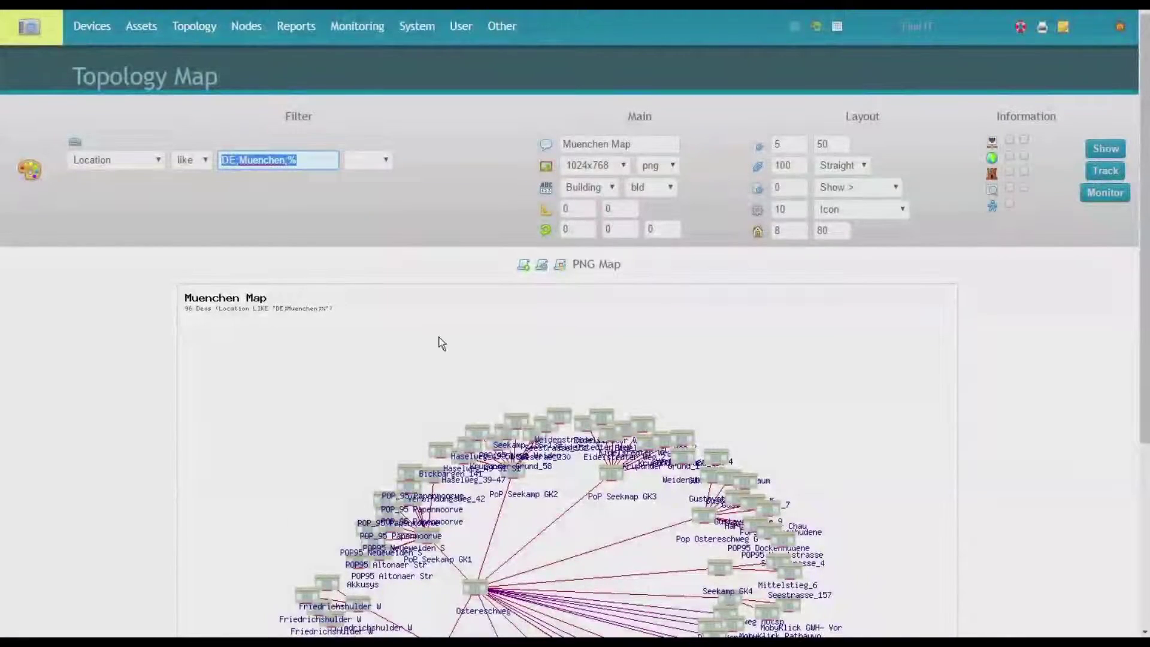
# - Run the Group Distribution device report and open the topology map for Grp71
pyautogui.moveTo(296, 27)
pyautogui.click(313, 50)
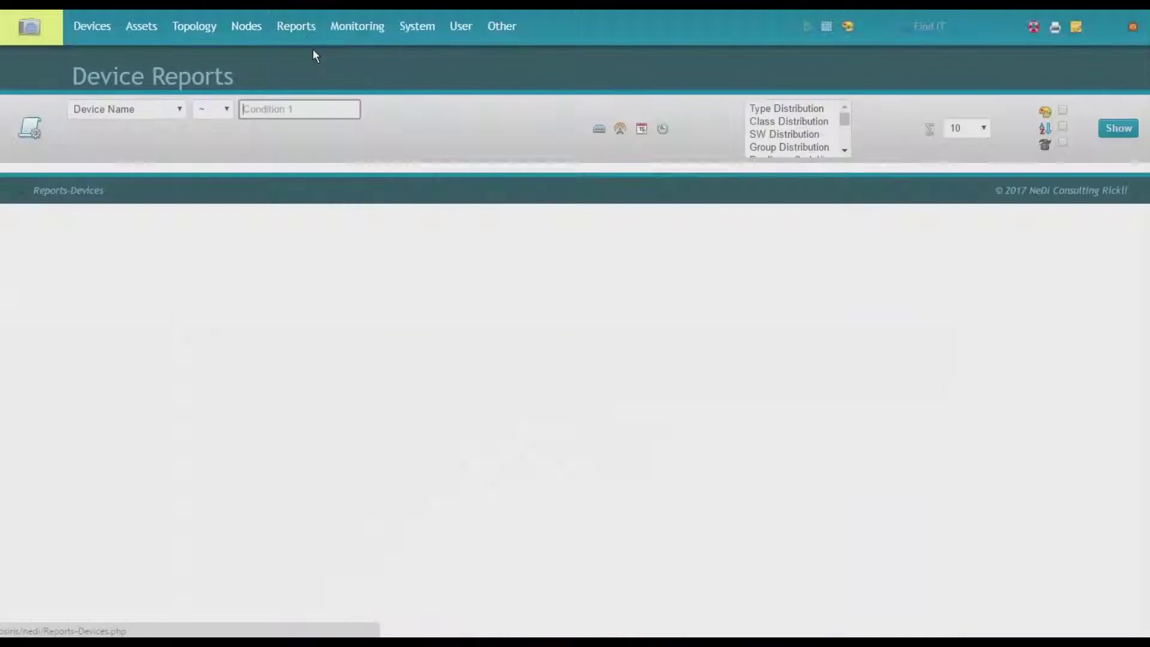
pyautogui.click(782, 147)
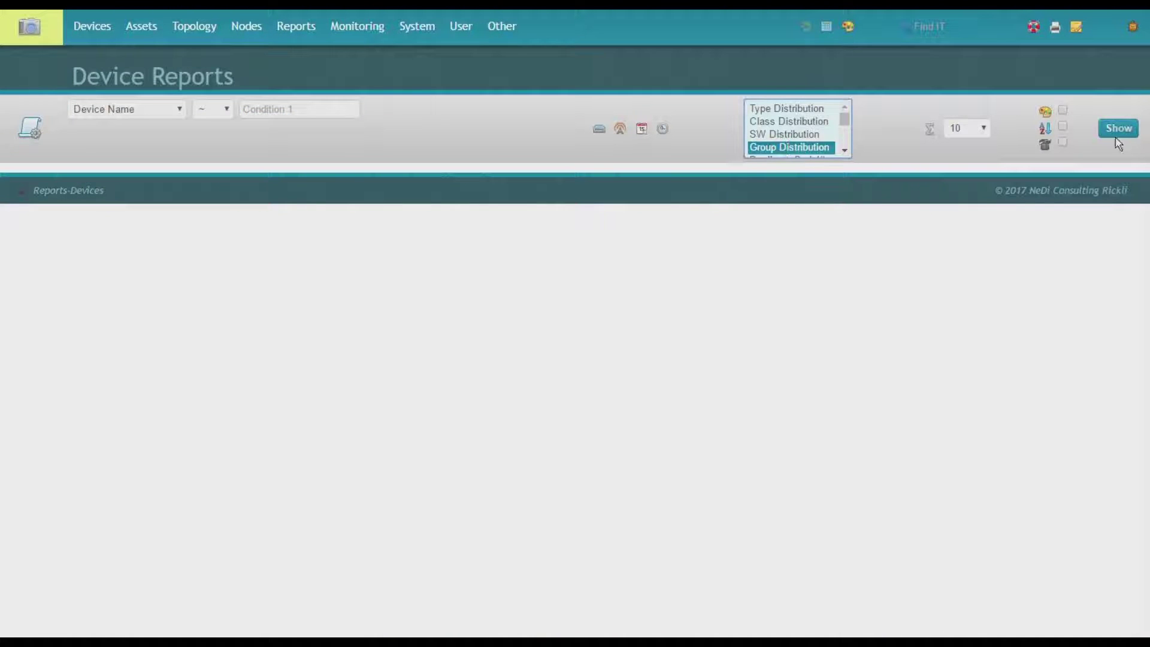
pyautogui.click(1119, 128)
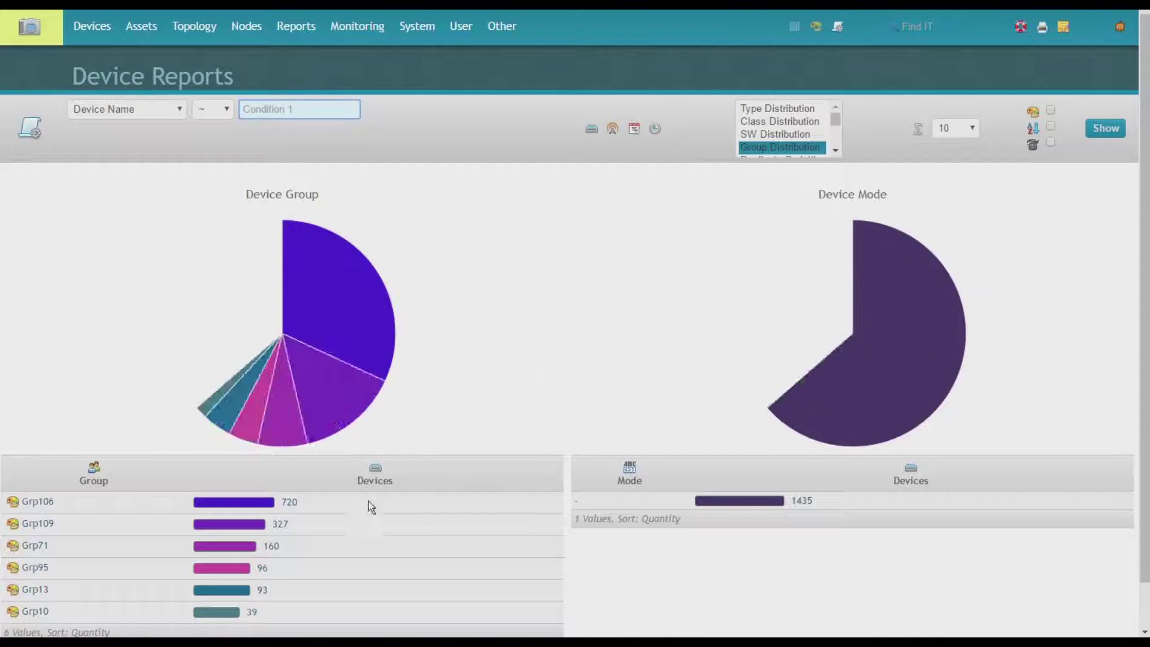
pyautogui.click(10, 548)
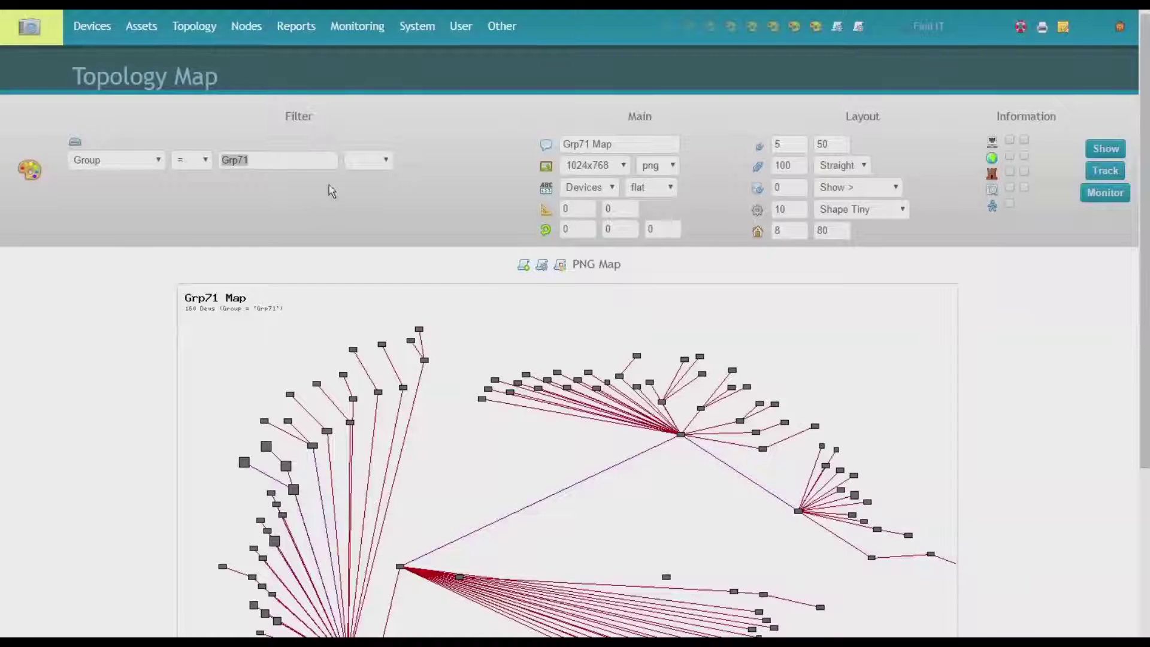
# - Reset the and/or connector rows and add an SNMP Version > 0 condition to the Grp71 filter
pyautogui.press('Tab')
pyautogui.click(388, 168)
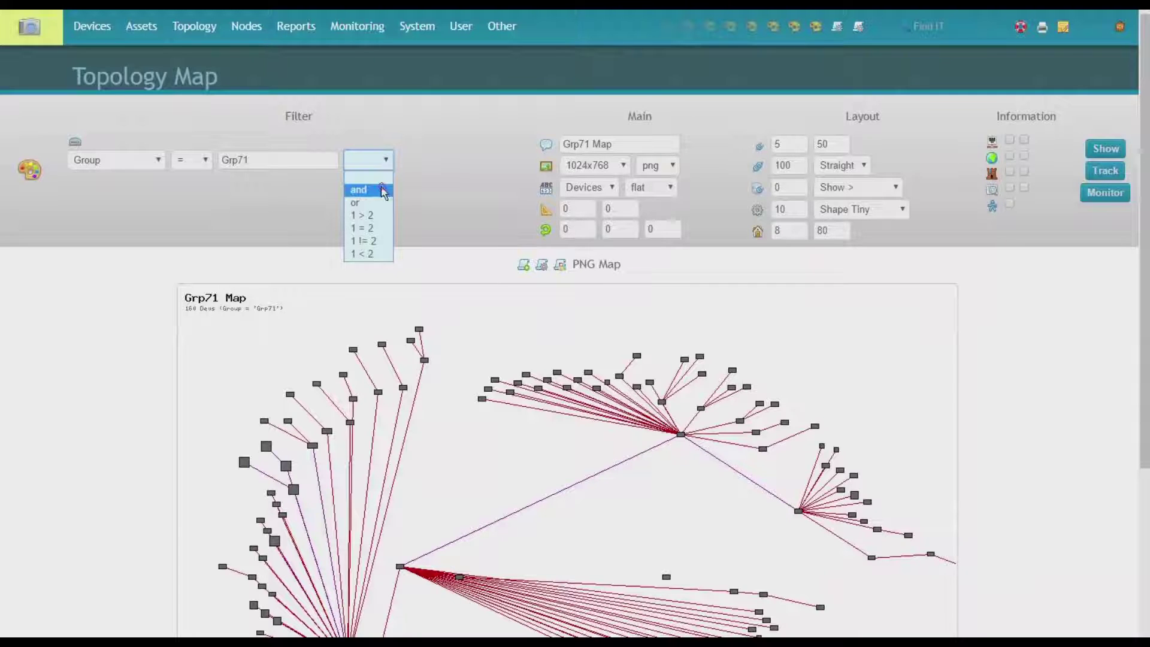
pyautogui.click(384, 190)
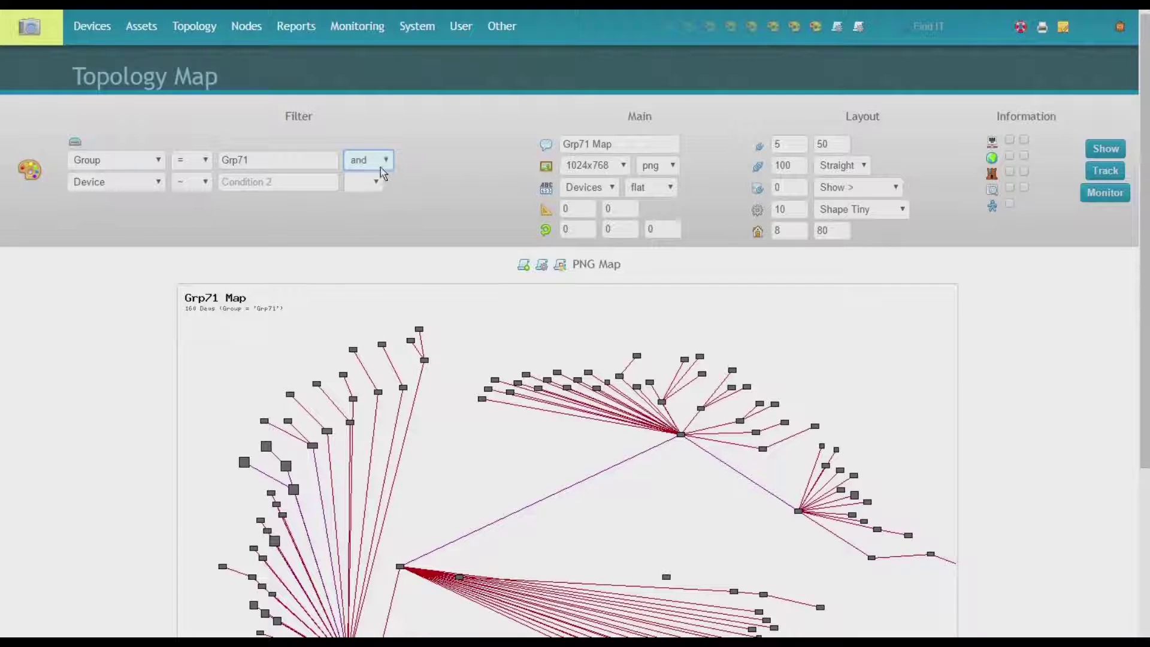
pyautogui.click(376, 182)
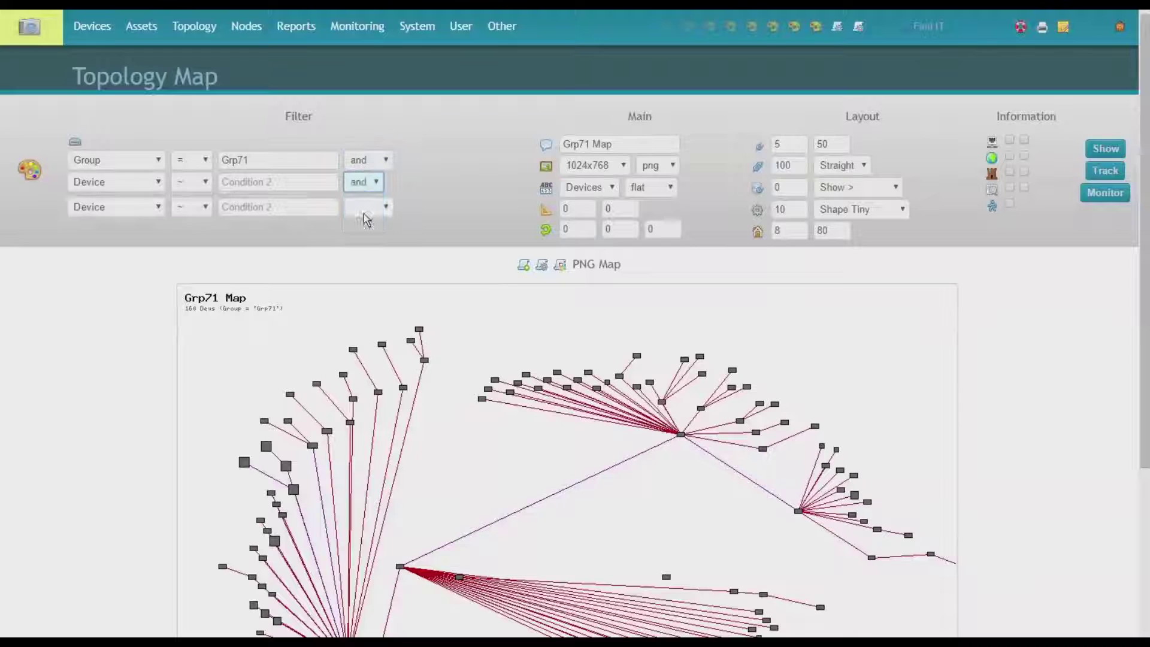
pyautogui.click(373, 163)
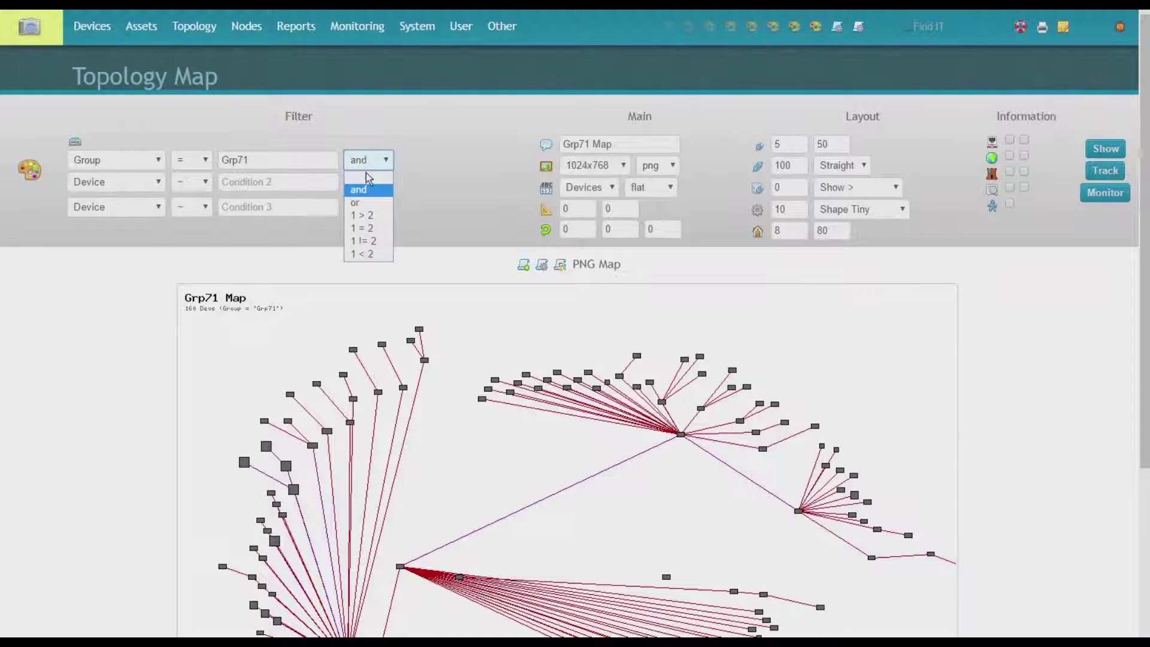
pyautogui.click(364, 178)
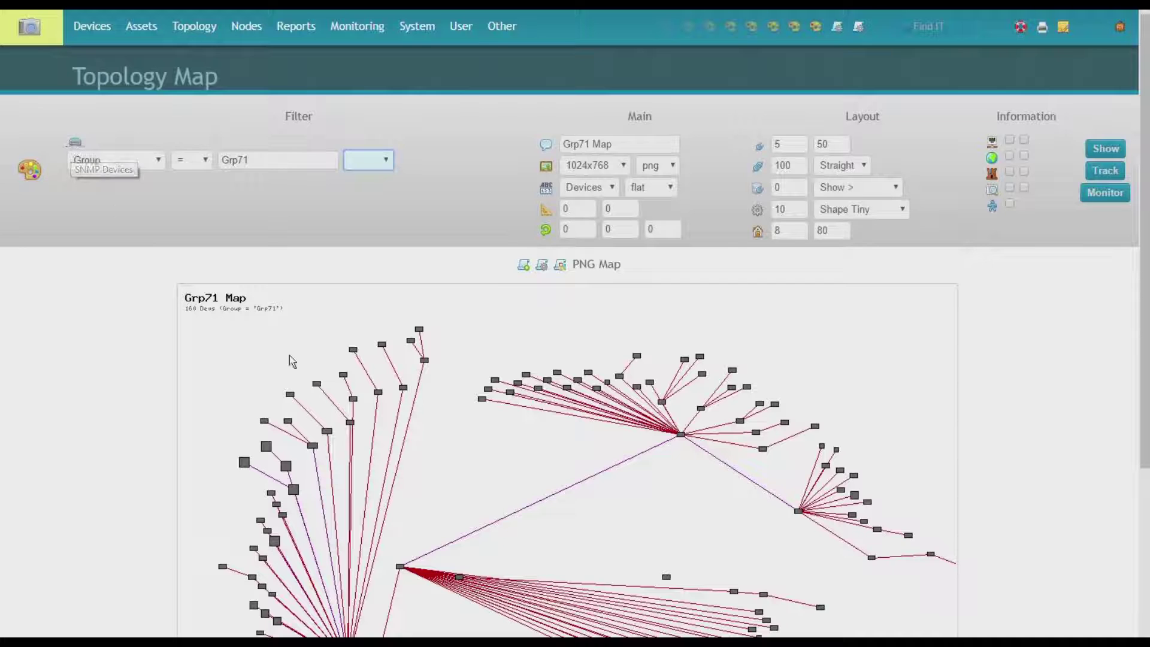
pyautogui.click(75, 142)
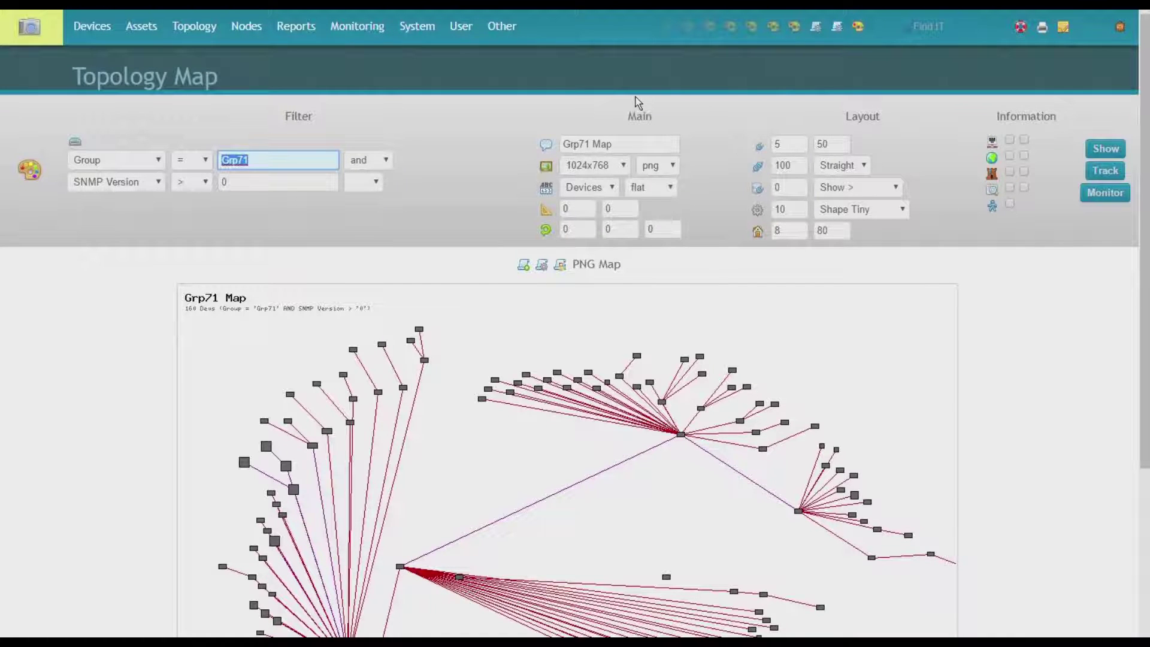
# - Regenerate the Grp71 map at 1024x768 in svg output format
pyautogui.click(622, 166)
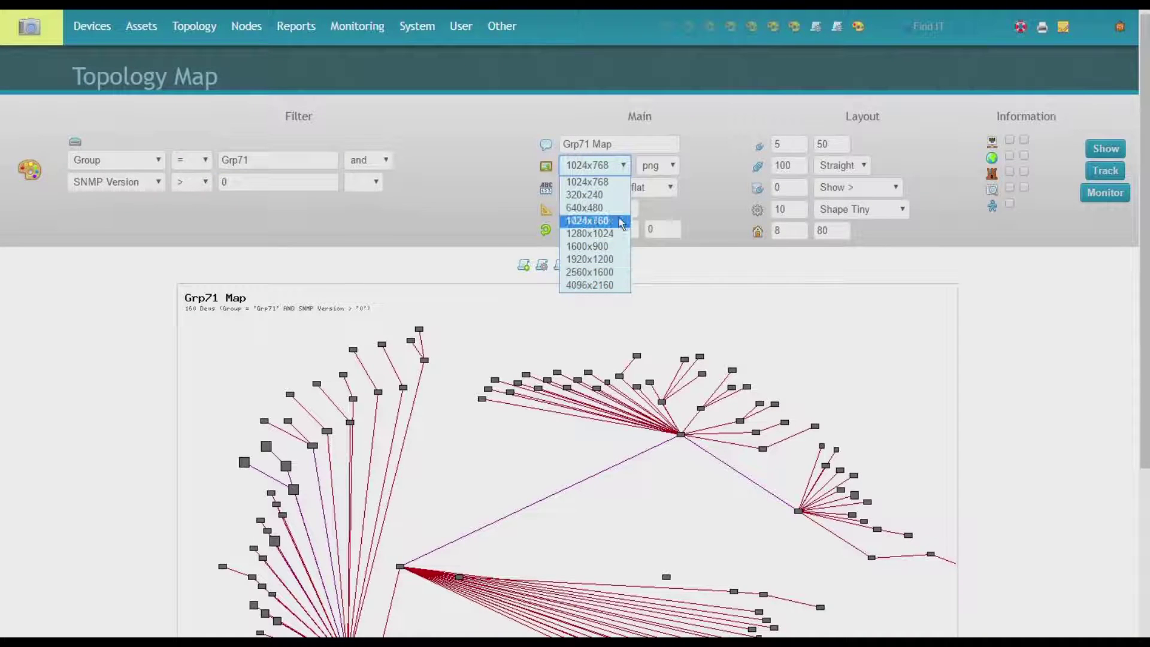
pyautogui.click(704, 166)
pyautogui.click(672, 166)
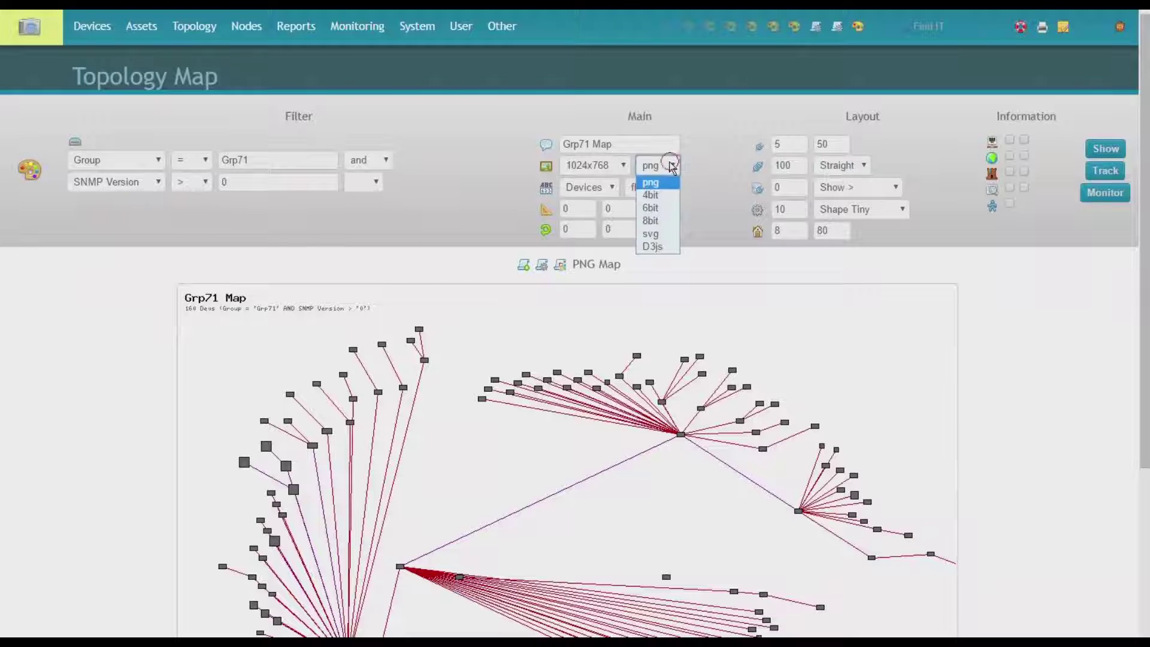
pyautogui.click(653, 236)
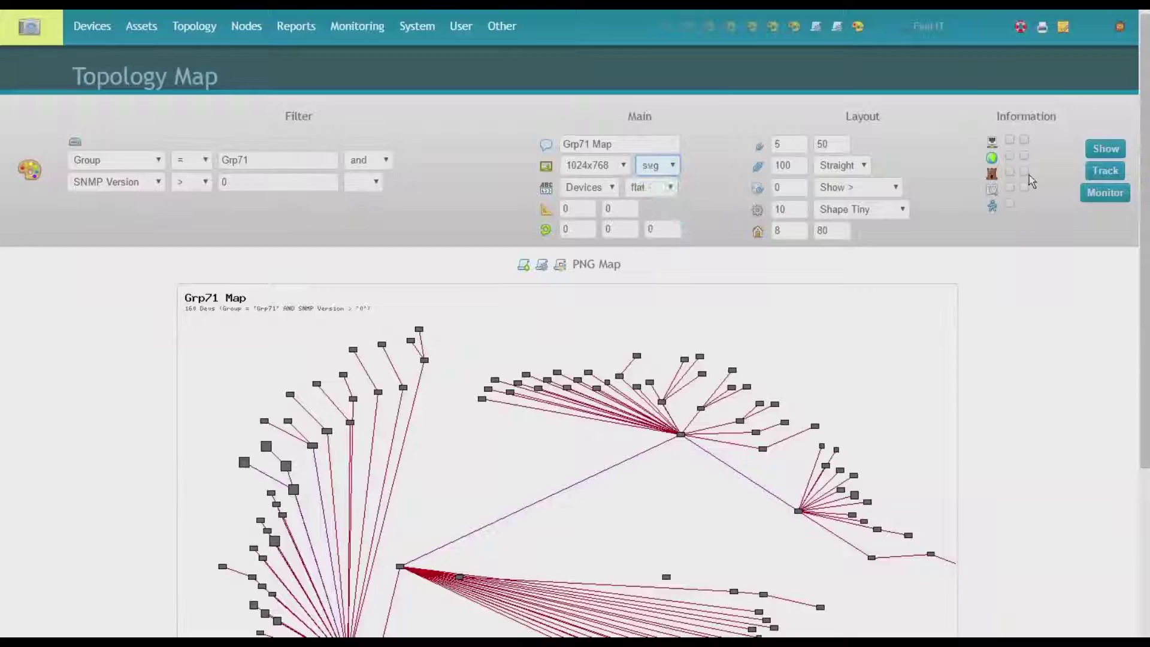
pyautogui.click(1105, 148)
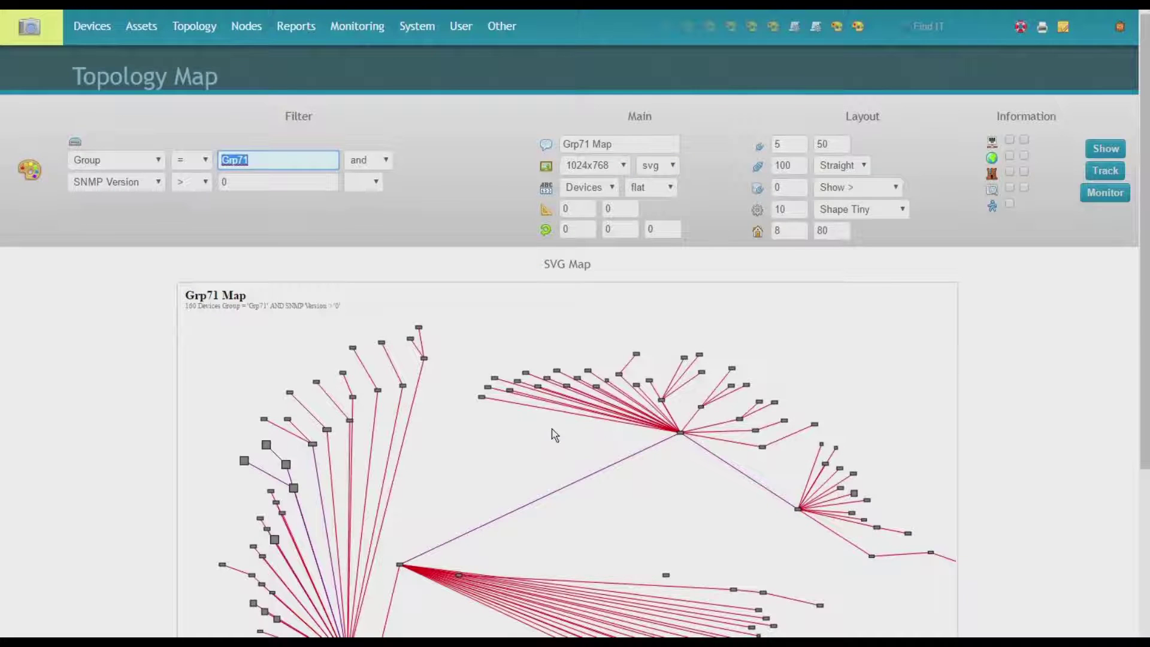
# - View the frame source of the generated SVG map and scroll through it
pyautogui.rightClick(498, 413)
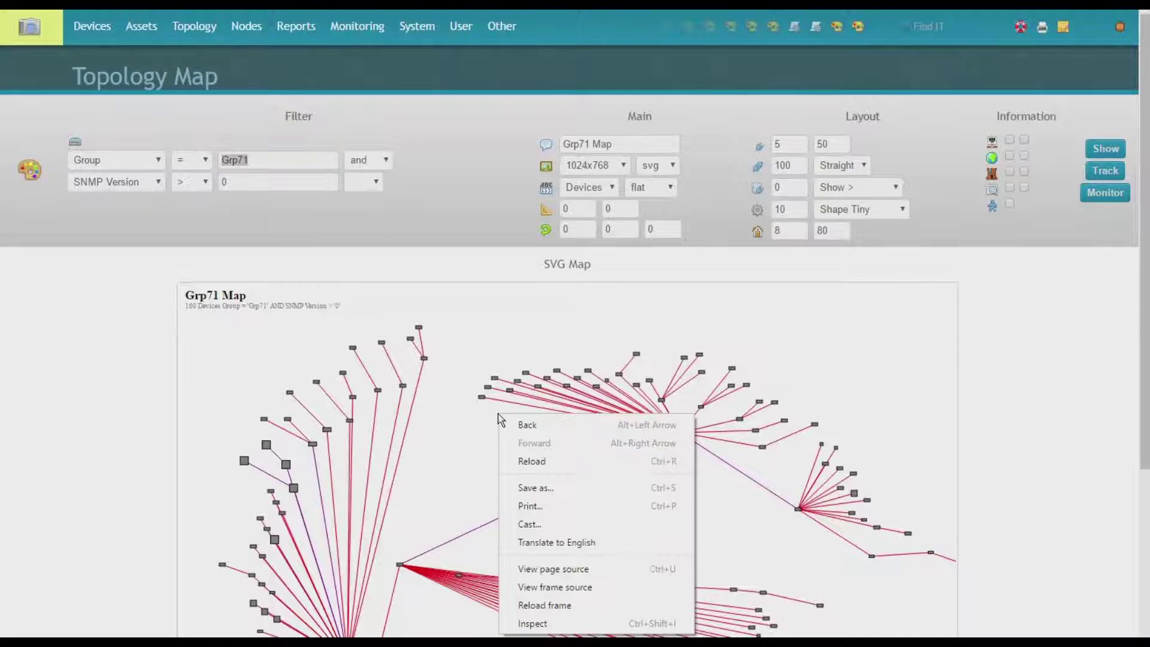
pyautogui.click(551, 592)
pyautogui.scroll(-10, 286, 423)
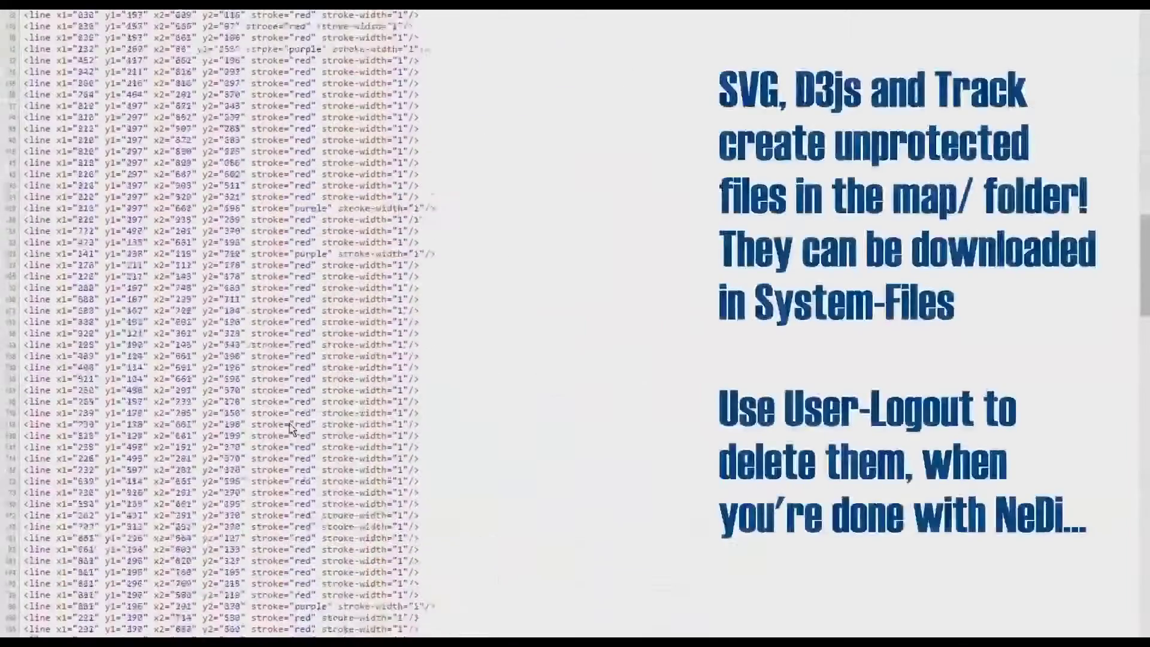
pyautogui.scroll(-20, 289, 423)
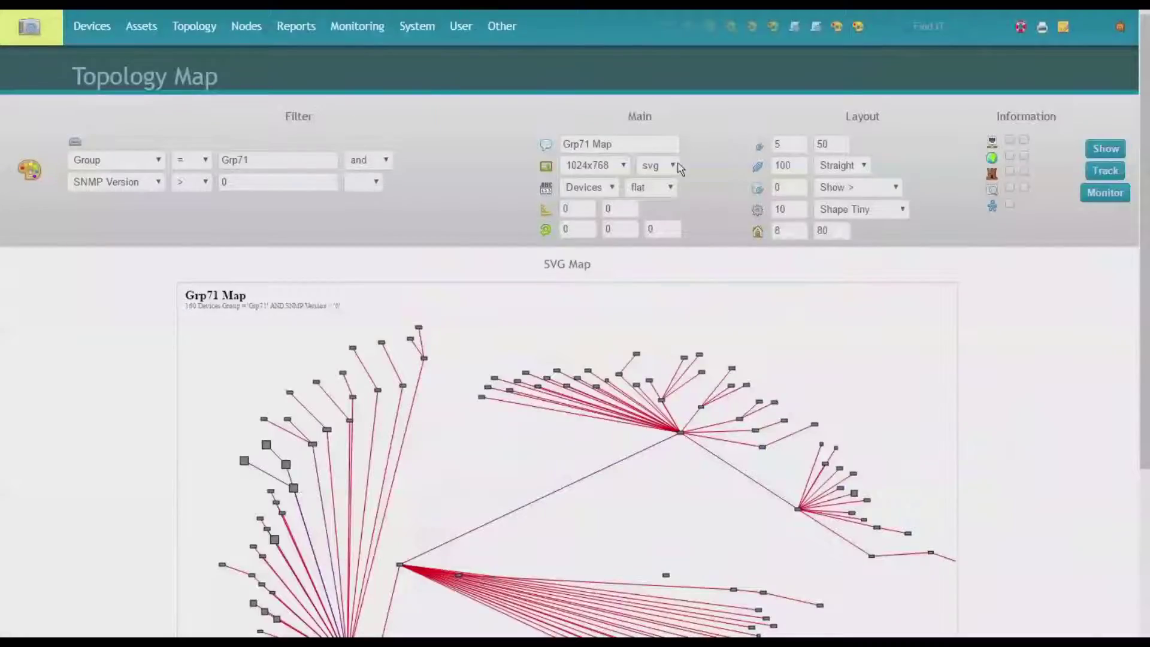
# - Render the Grp71 map in D3js format with Shape Small nodes
pyautogui.click(671, 165)
pyautogui.click(661, 247)
pyautogui.click(1105, 149)
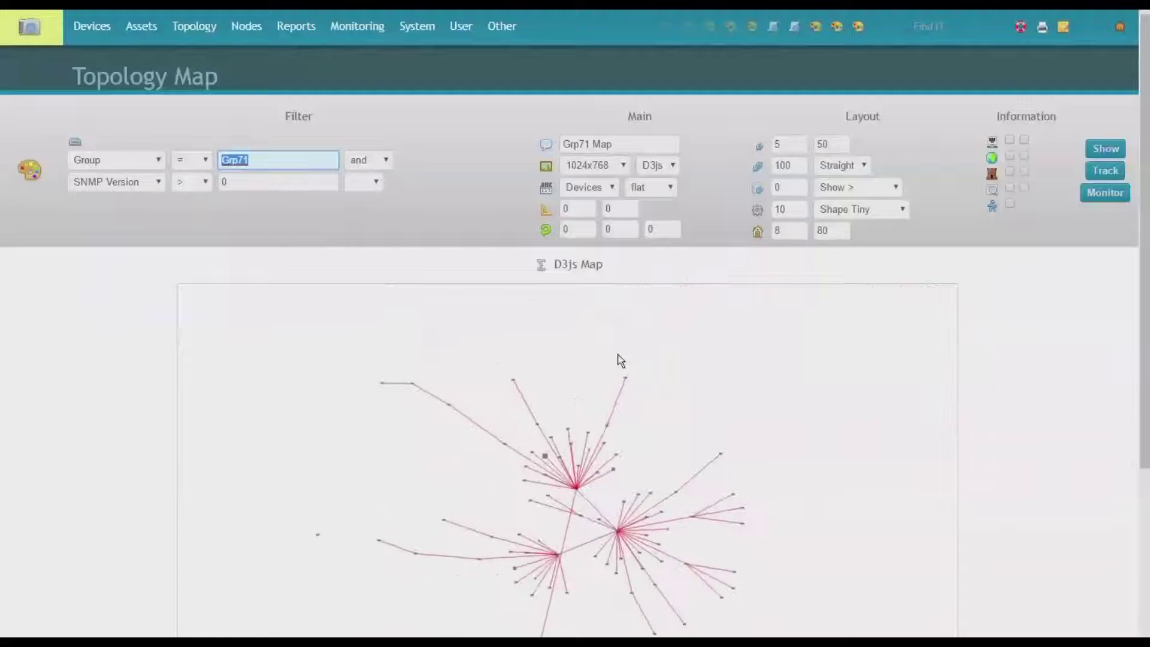
pyautogui.click(892, 217)
pyautogui.click(858, 249)
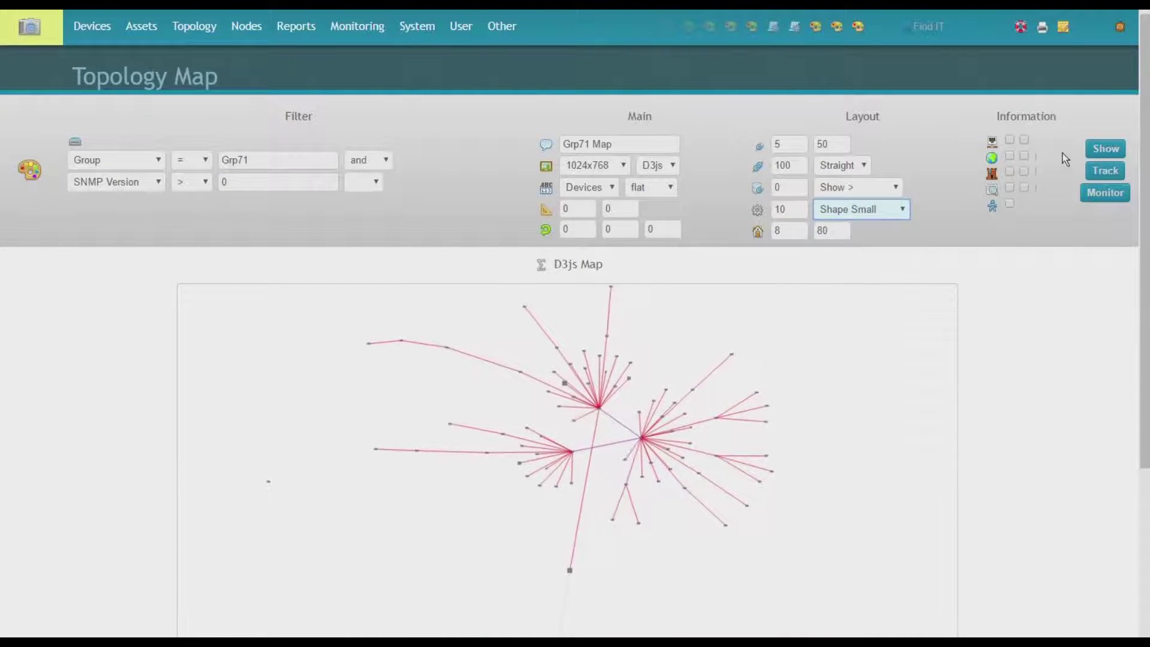
pyautogui.click(1105, 148)
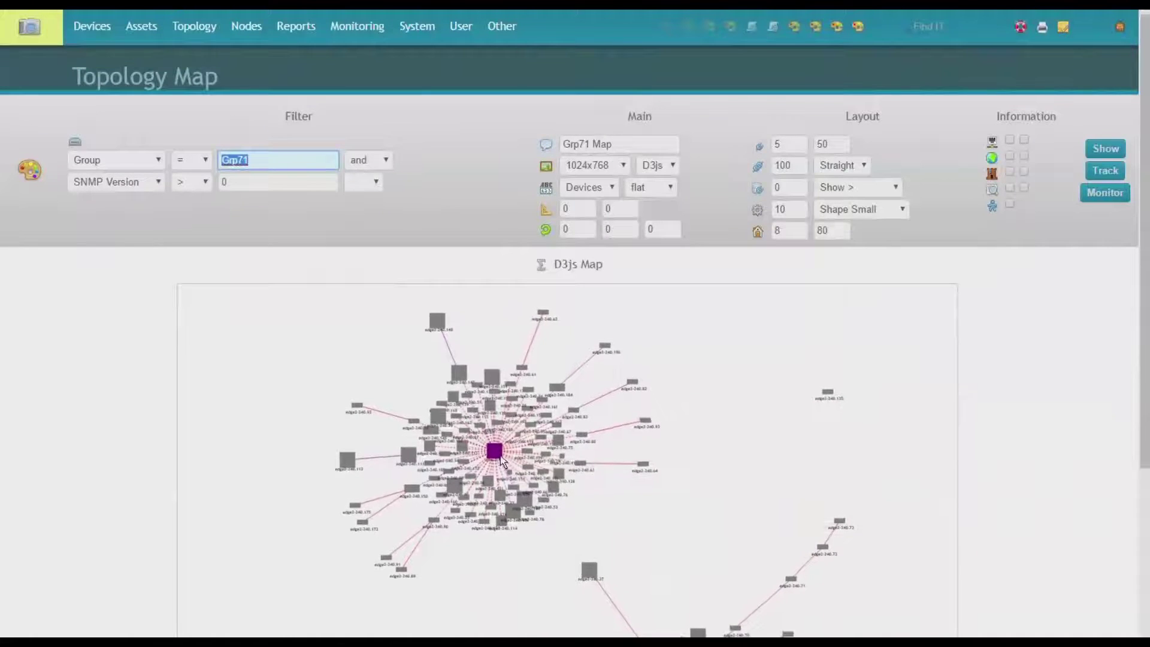
# - Rearrange the D3js graph: move the purple hub, a lower cluster hub and edge2-240.127
pyautogui.moveTo(501, 455); pyautogui.dragTo(367, 488)
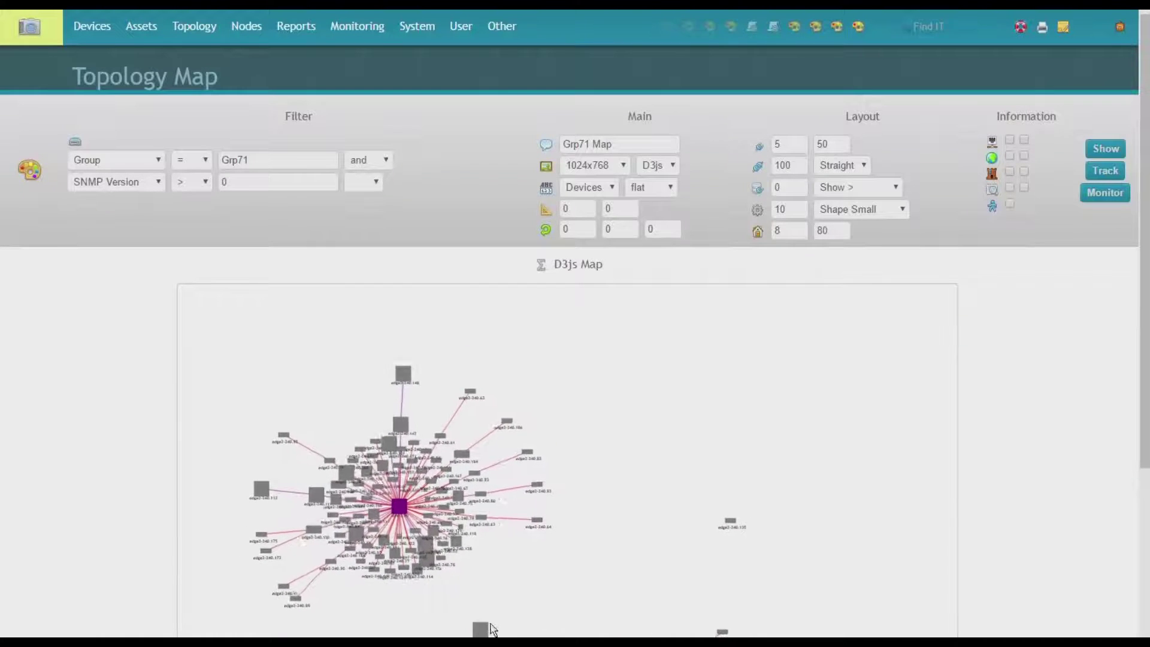
pyautogui.moveTo(491, 629); pyautogui.dragTo(651, 393)
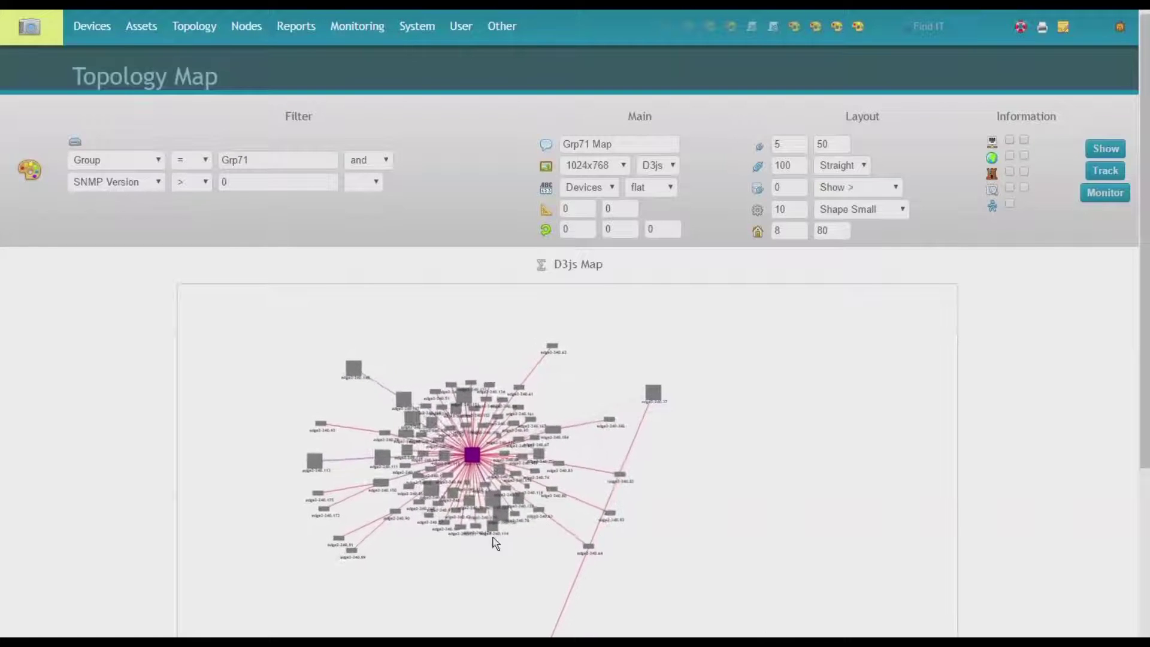
pyautogui.doubleClick(653, 393)
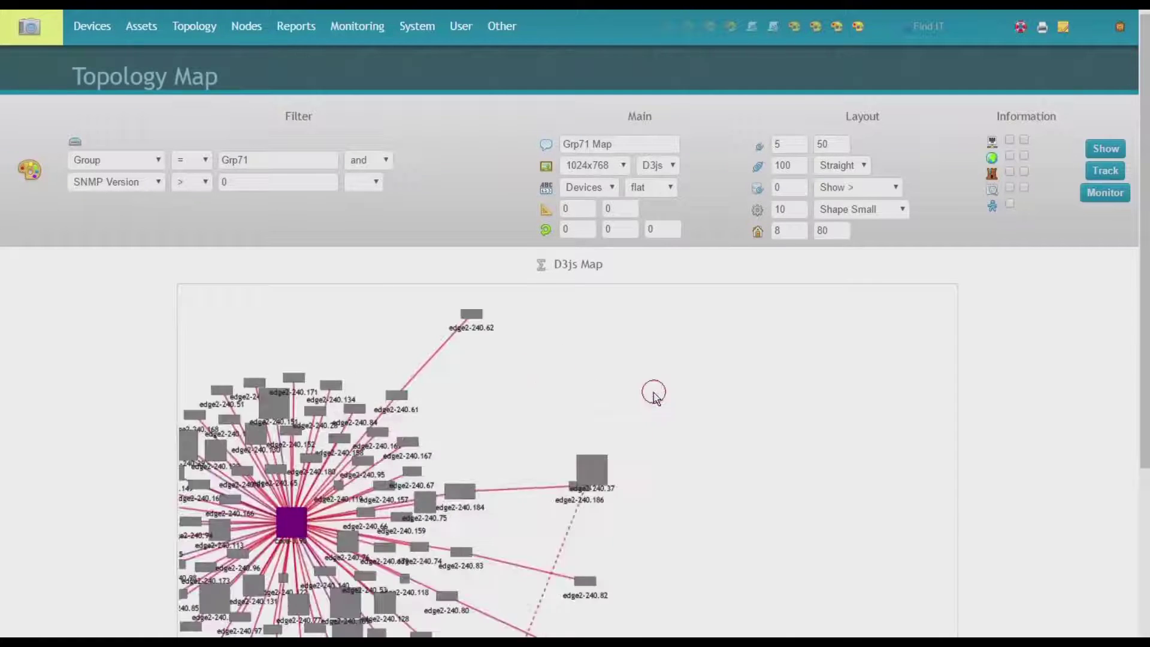
pyautogui.scroll(-2, 598, 505)
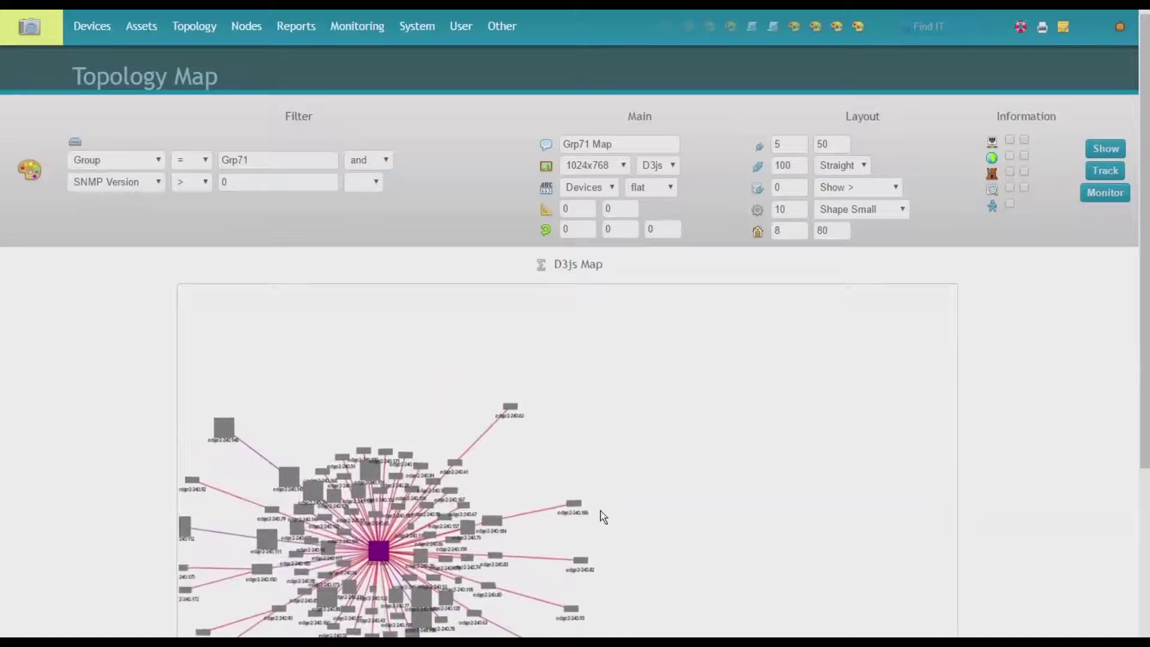
pyautogui.scroll(-2, 603, 516)
pyautogui.moveTo(559, 596); pyautogui.dragTo(563, 417)
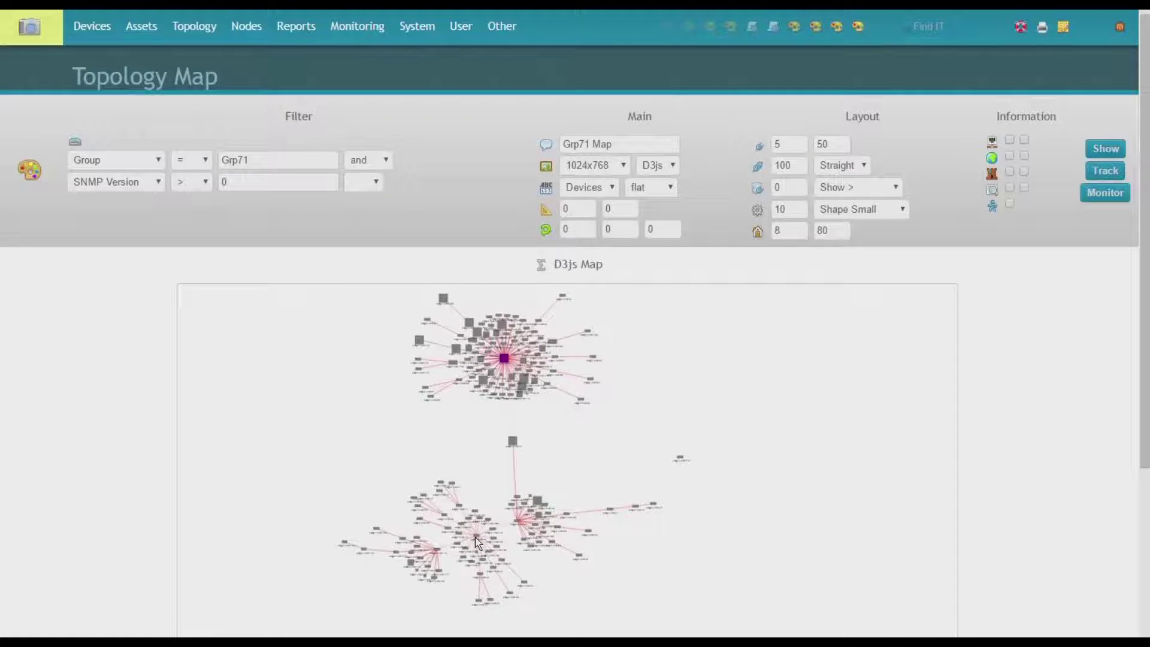
pyautogui.moveTo(479, 534); pyautogui.dragTo(725, 412)
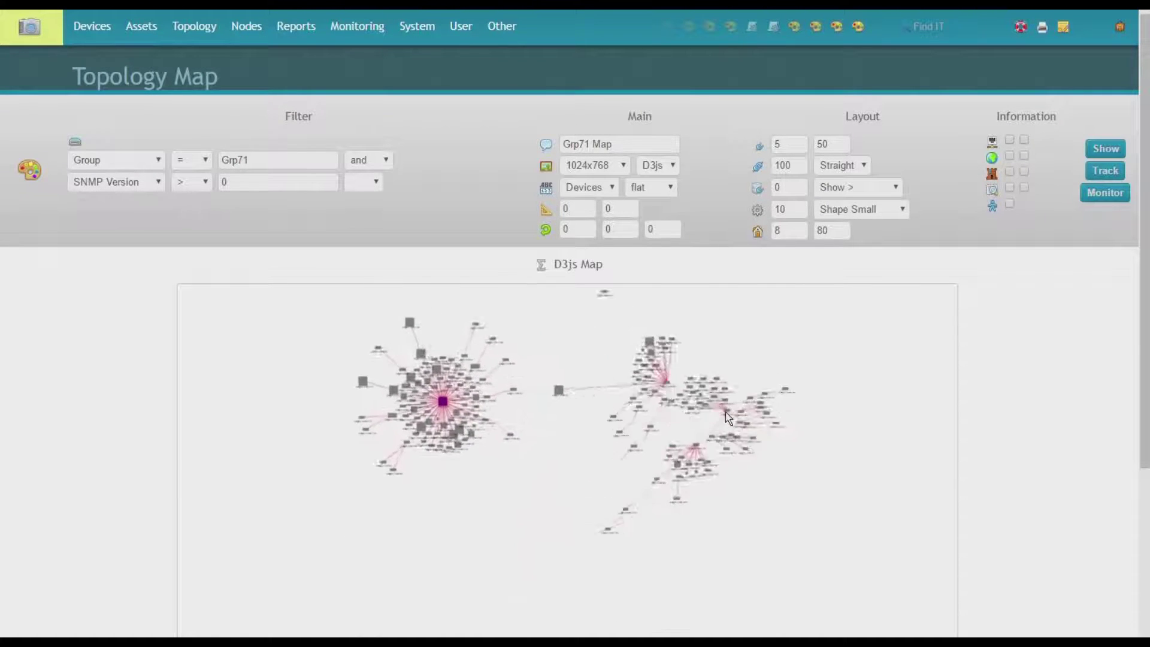
pyautogui.scroll(5, 725, 412)
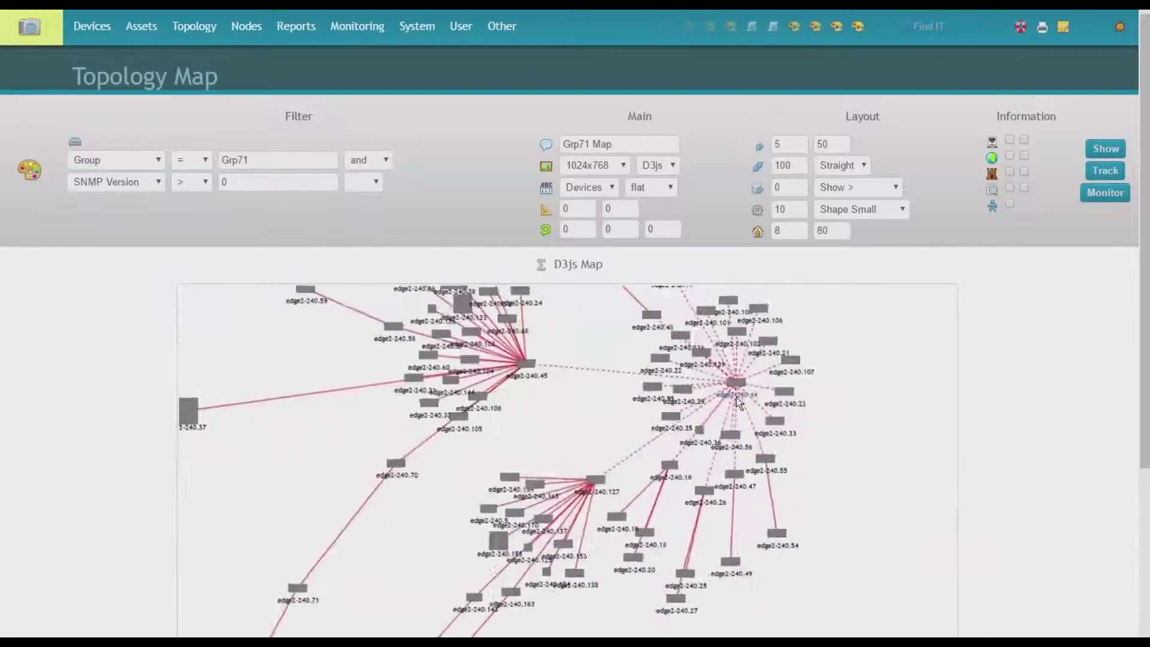
pyautogui.scroll(3, 735, 397)
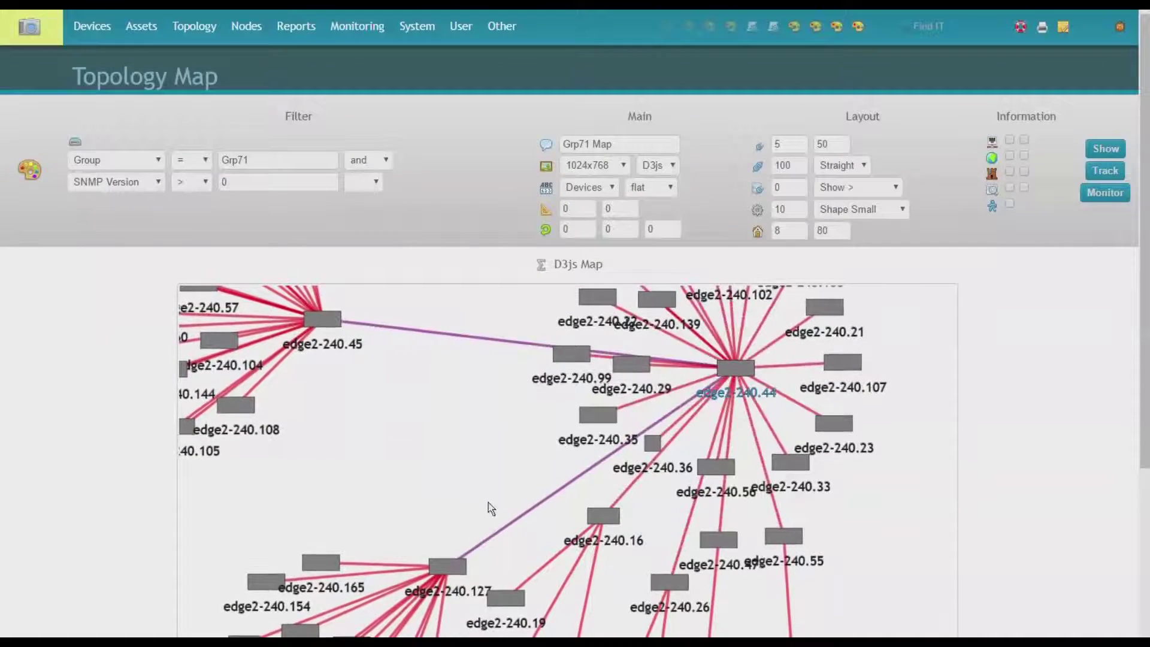
pyautogui.moveTo(454, 569); pyautogui.dragTo(464, 454)
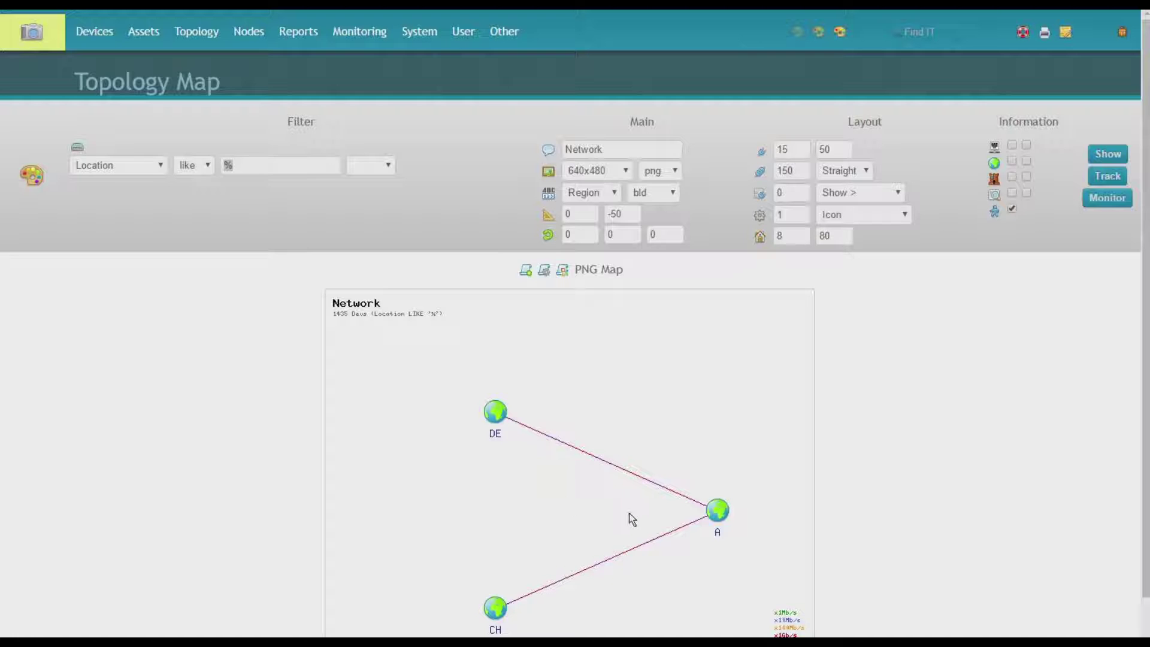
# - Change the map's Main level to City, then to Building
pyautogui.click(608, 190)
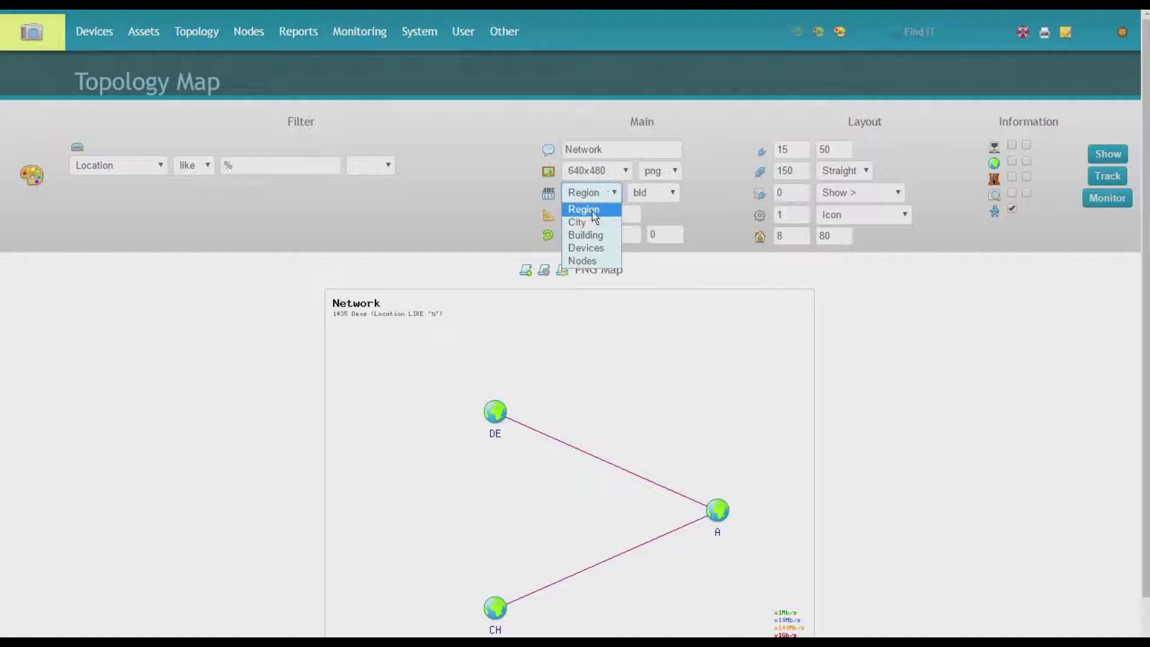
pyautogui.click(585, 221)
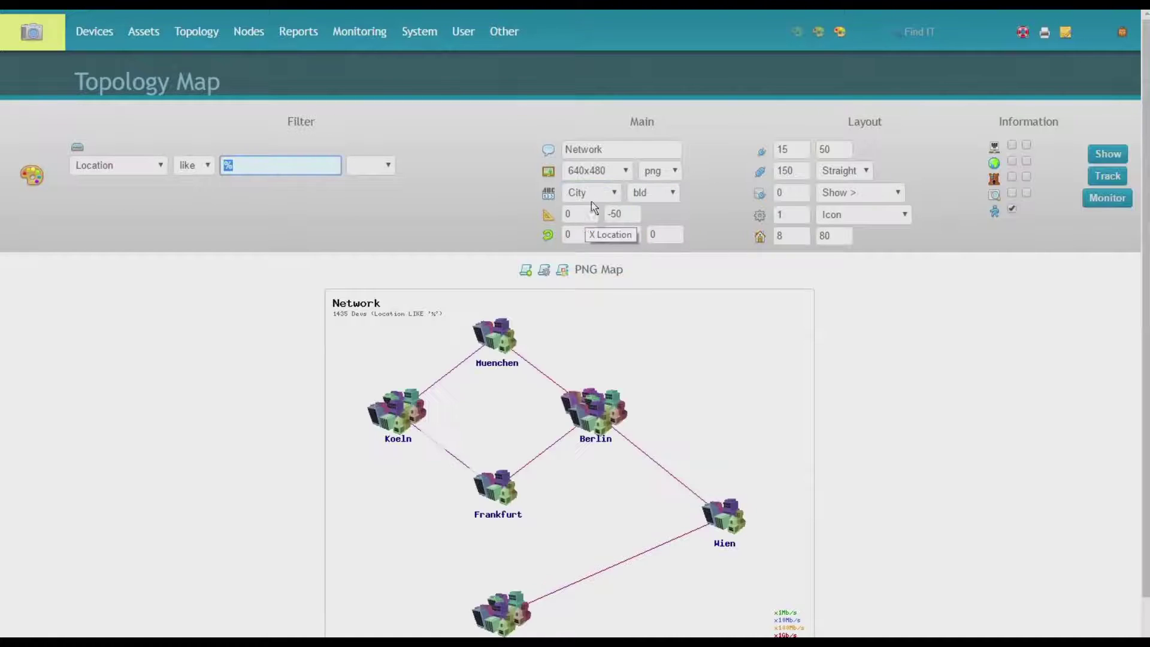
pyautogui.click(595, 189)
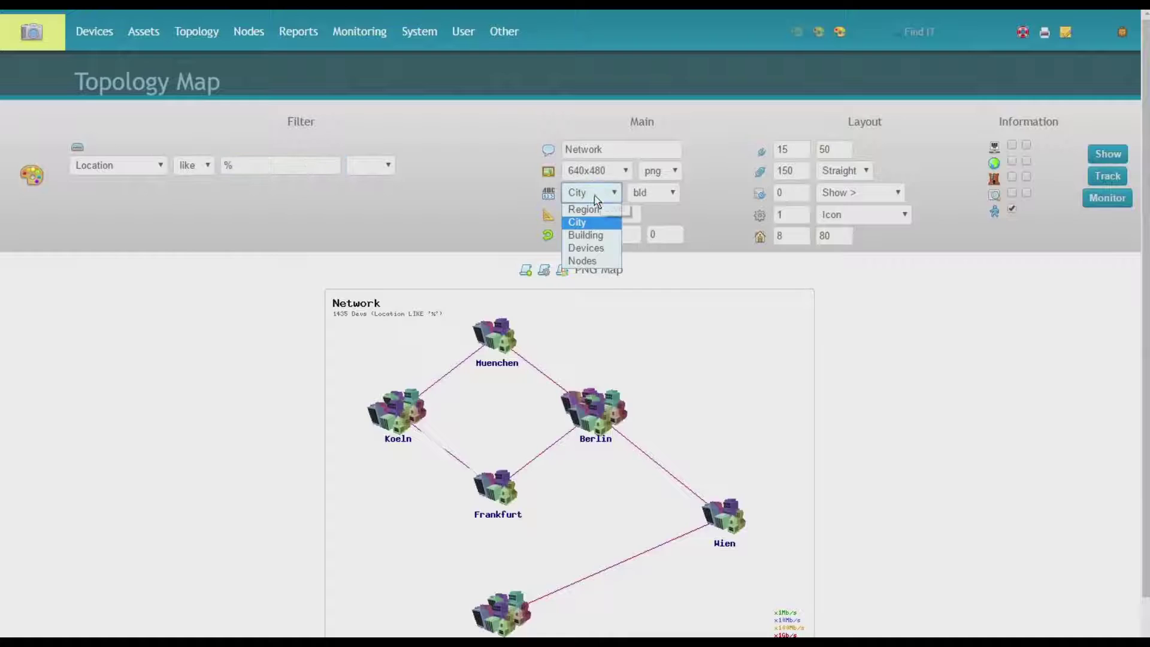
pyautogui.click(589, 233)
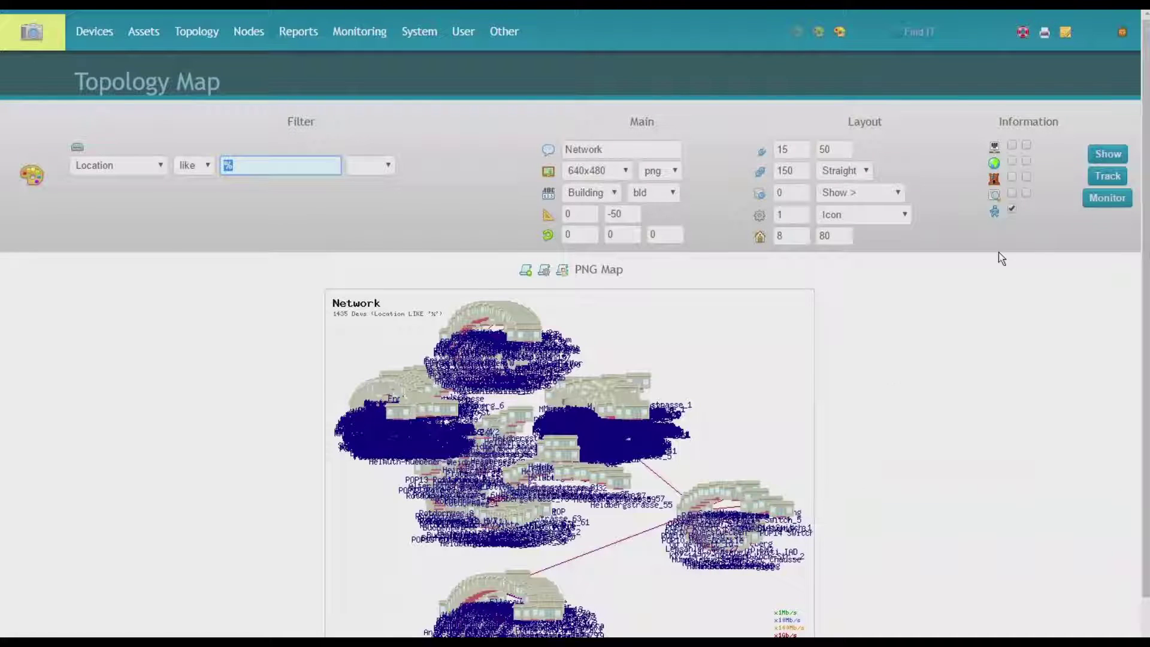
pyautogui.click(881, 210)
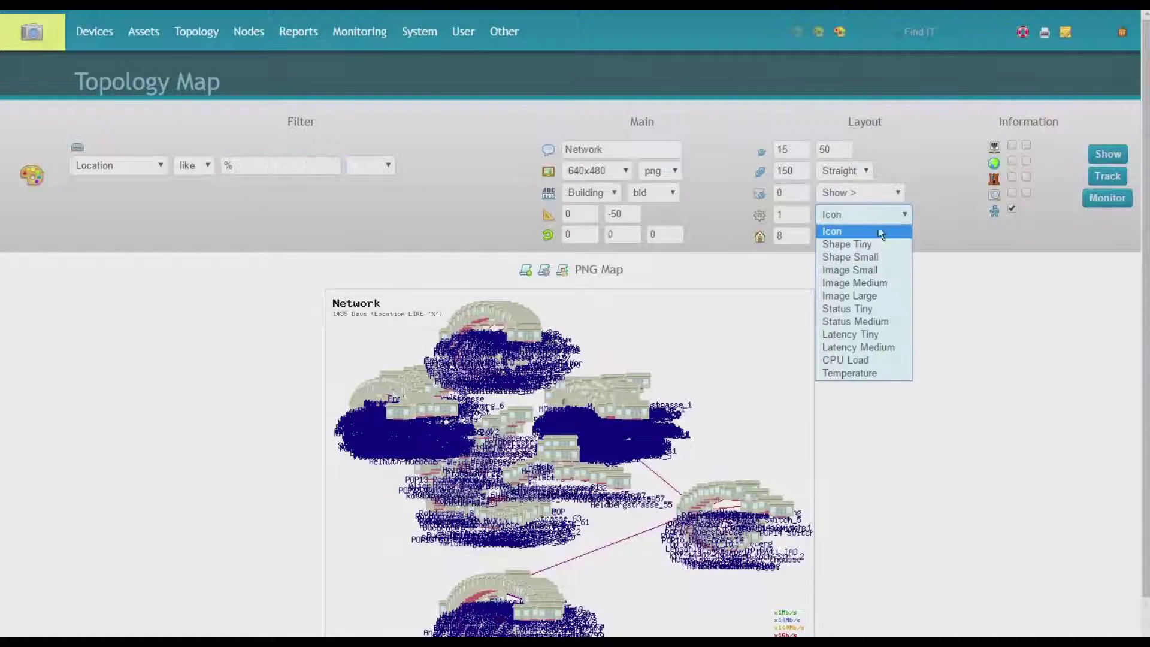
# - Redraw the building map with the Shape Tiny node style
pyautogui.click(850, 244)
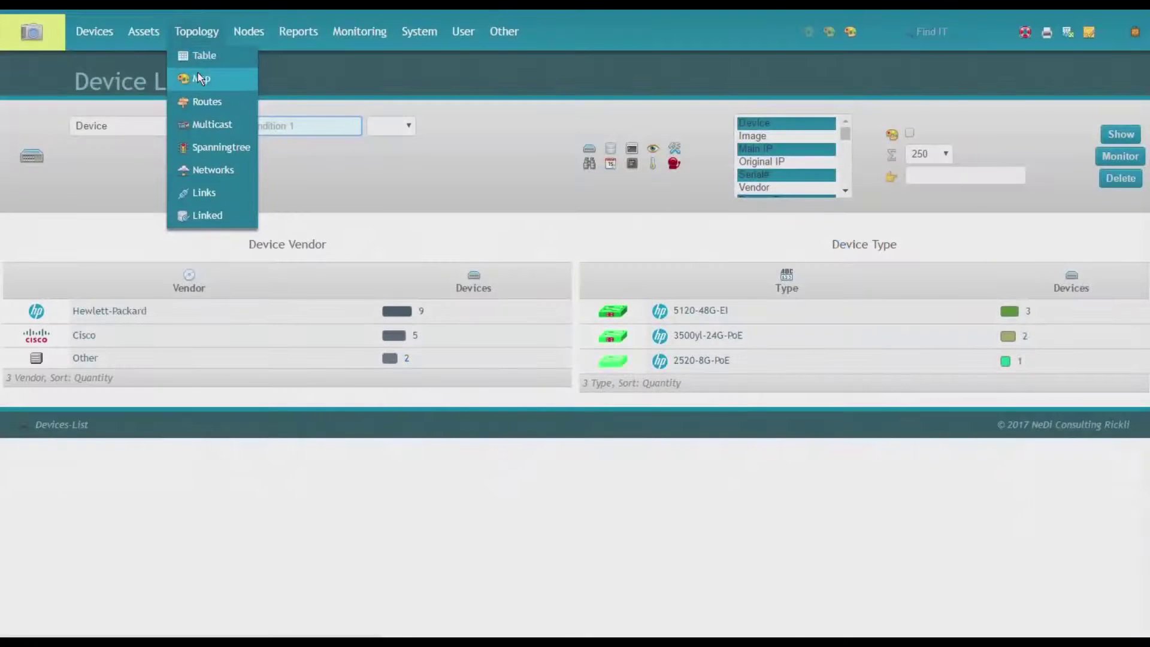
# - Show the CA–CH topology map, then redraw it with link length 150 and then 60
pyautogui.click(198, 75)
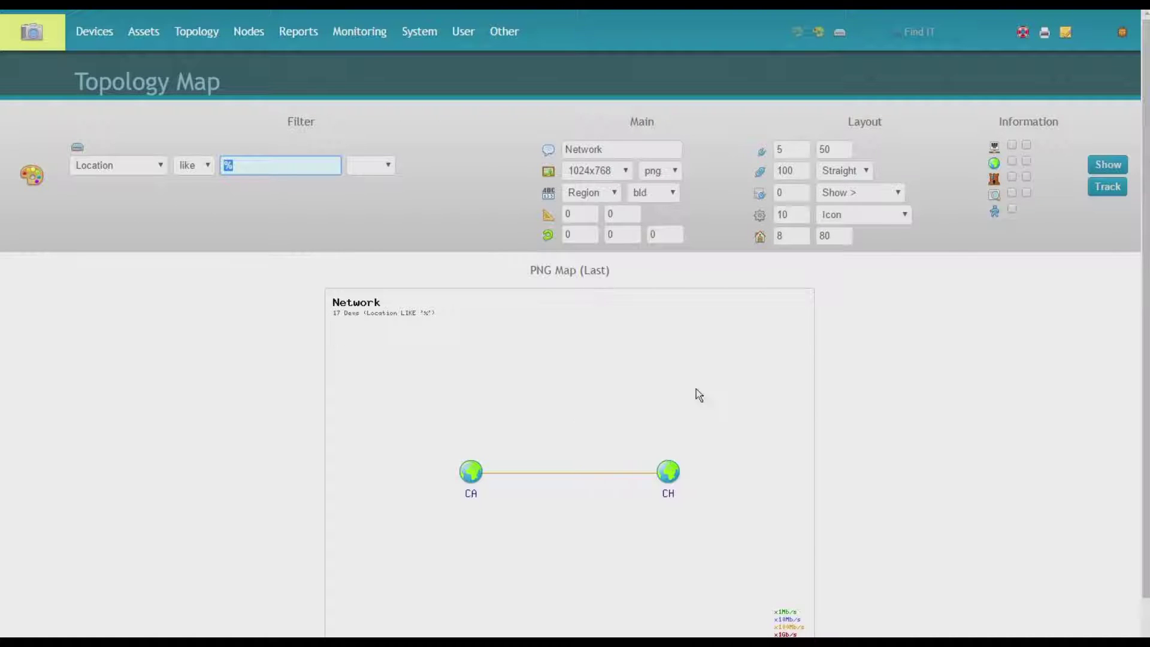
pyautogui.click(1105, 164)
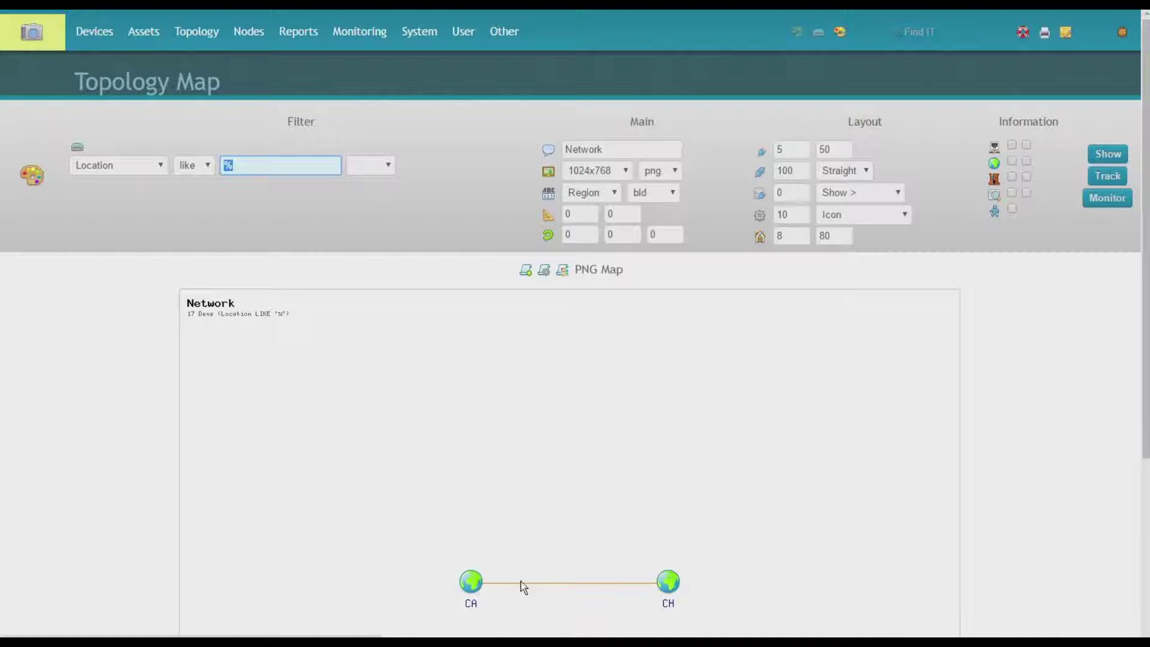
pyautogui.click(789, 173)
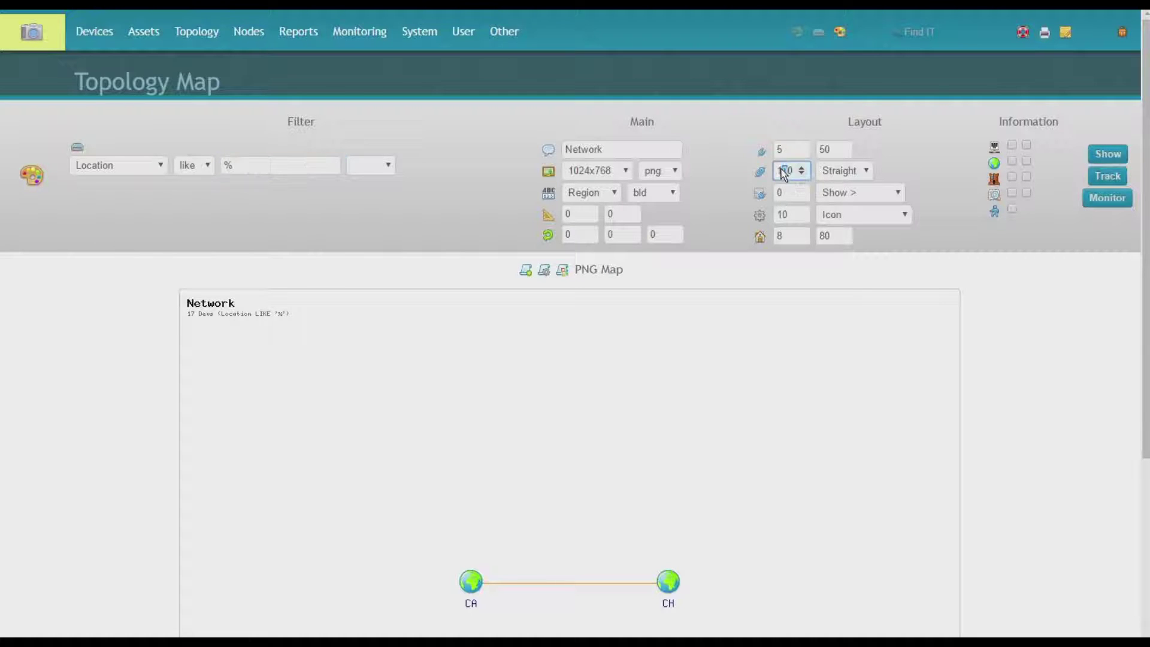
pyautogui.press('Return')
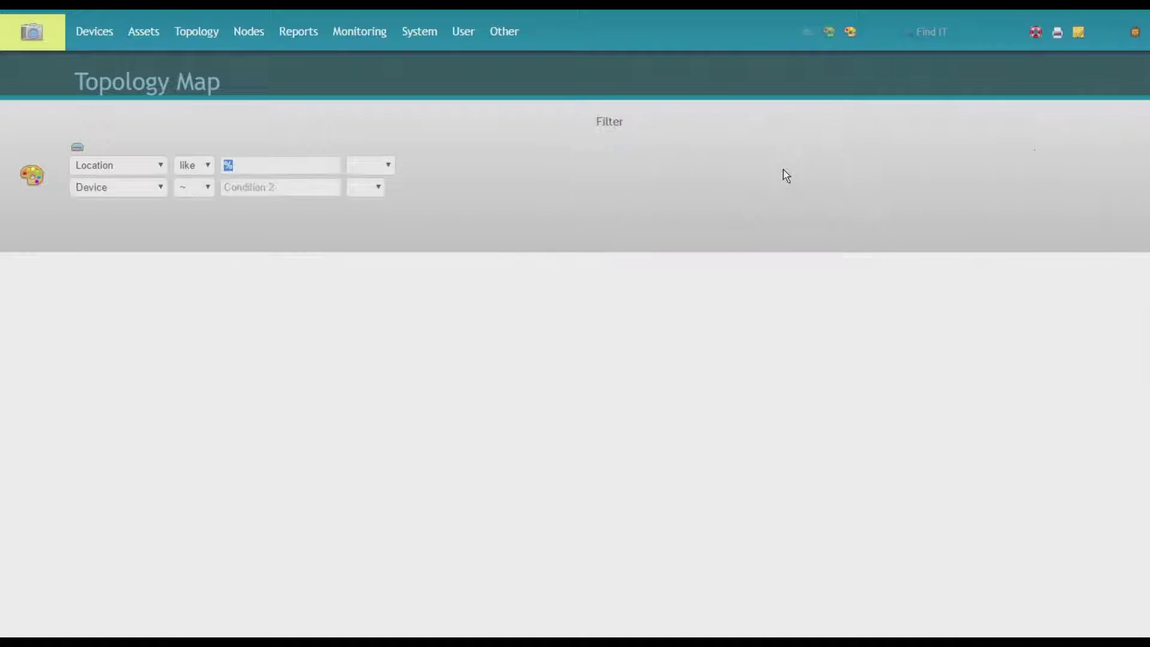
pyautogui.click(785, 170)
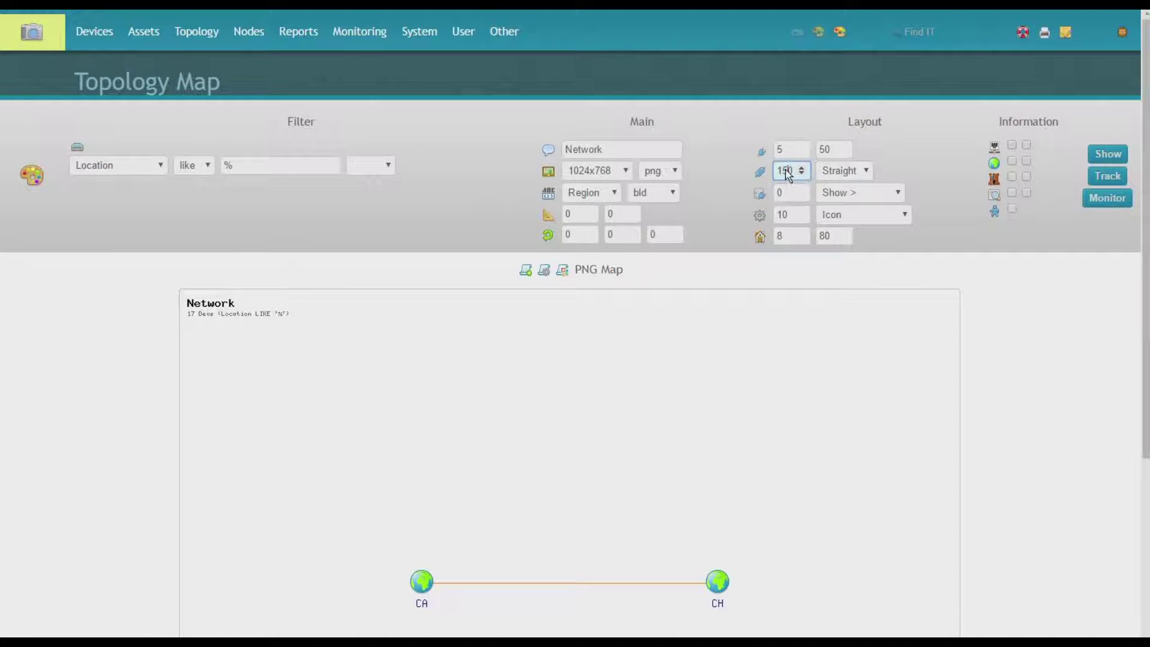
pyautogui.press('BackSpace')
pyautogui.press('BackSpace')
pyautogui.press('Return')
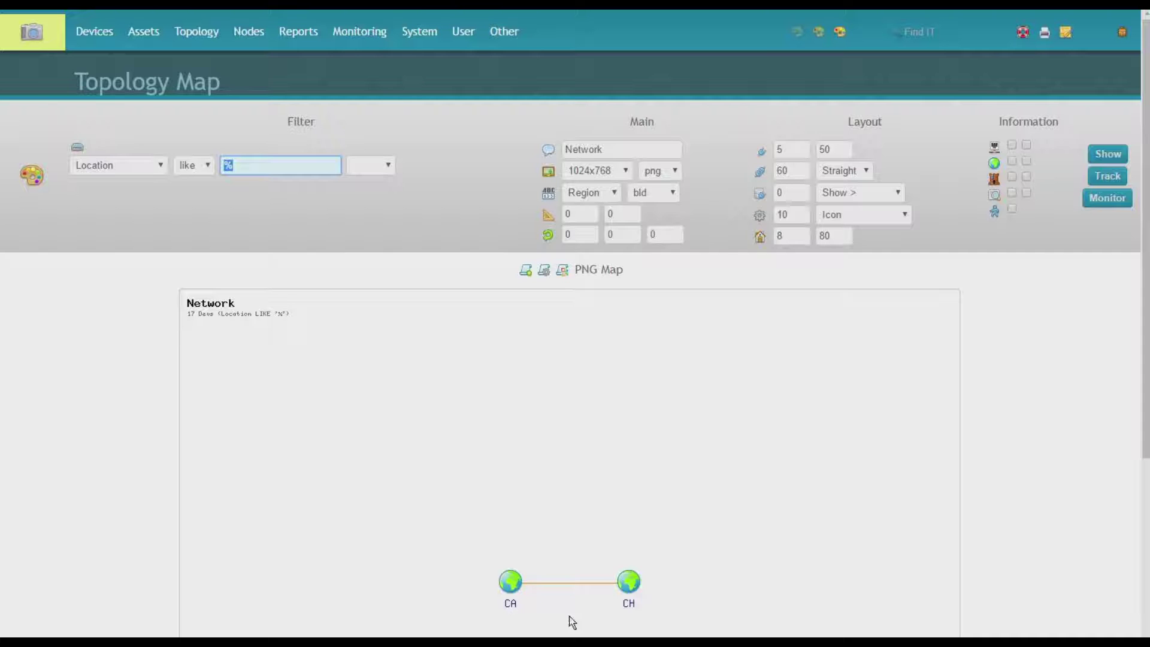
# - Group the network map by city and raise Length/Level to 8
pyautogui.click(612, 196)
pyautogui.click(611, 222)
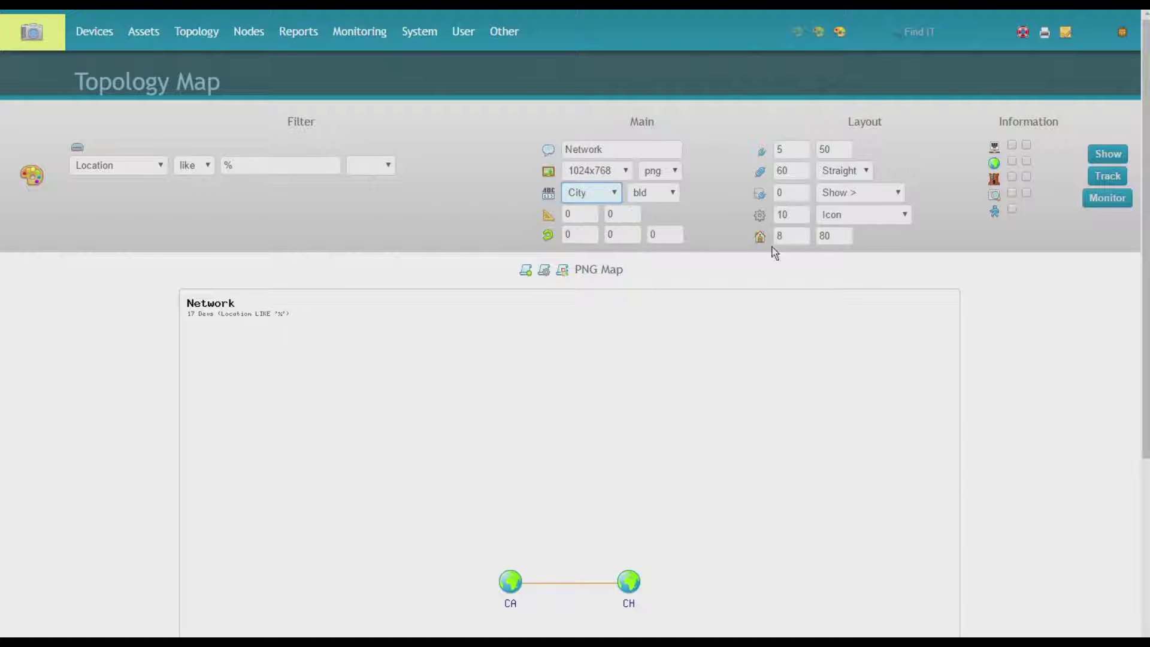
pyautogui.click(1117, 154)
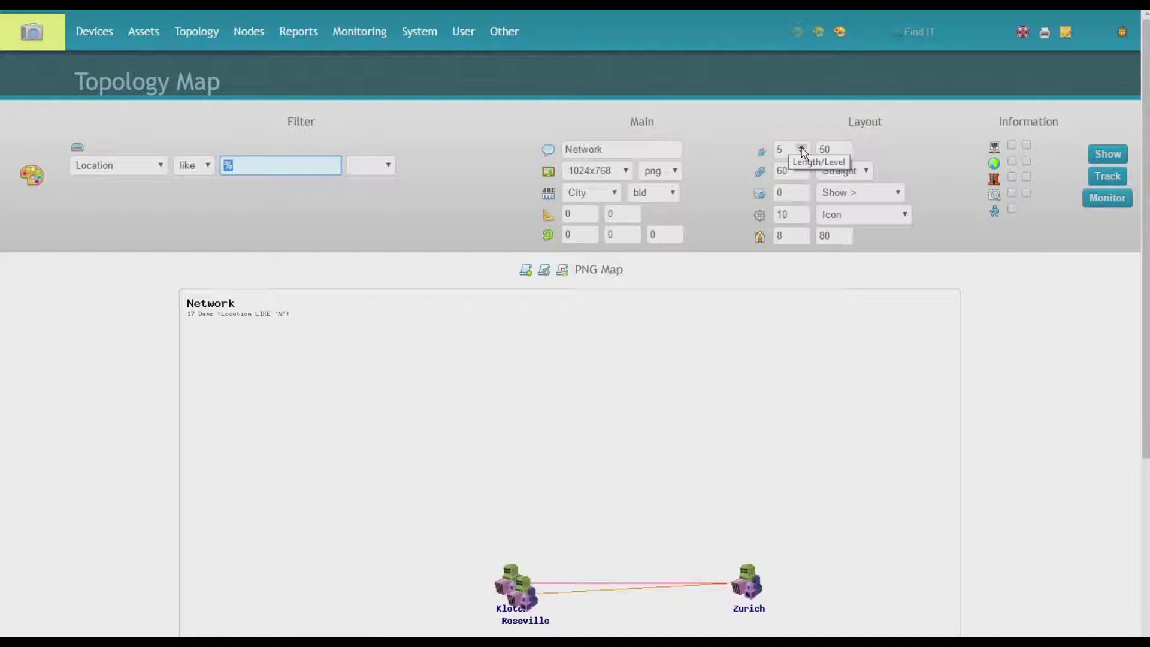
pyautogui.click(801, 148)
pyautogui.click(801, 147)
pyautogui.click(802, 147)
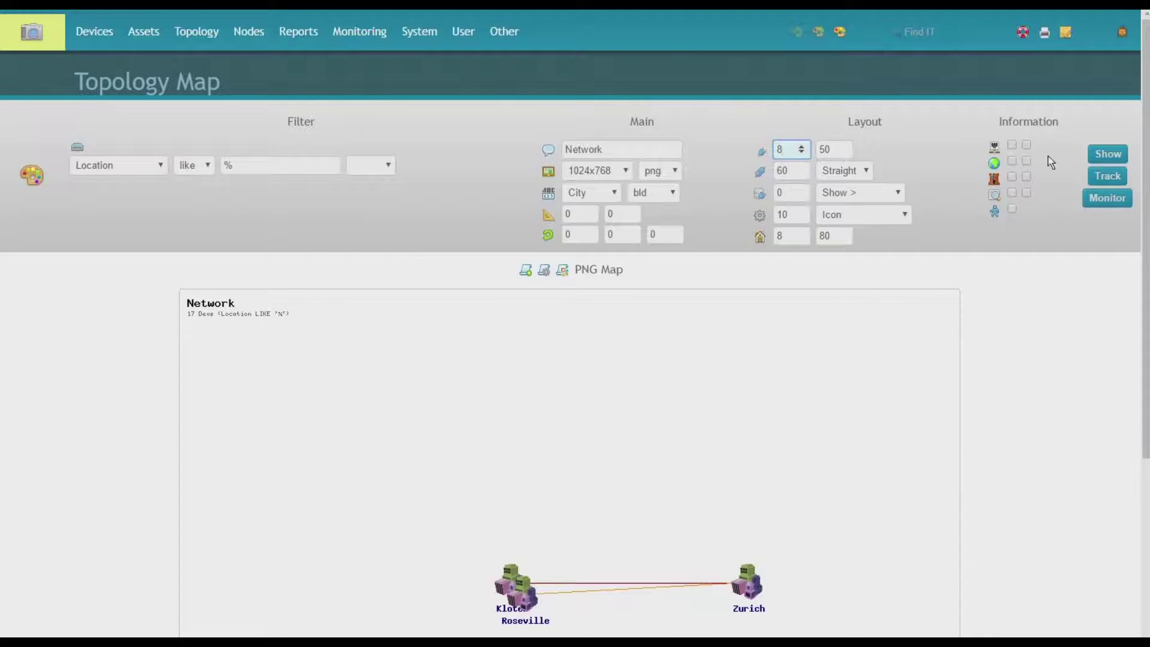
pyautogui.click(1107, 154)
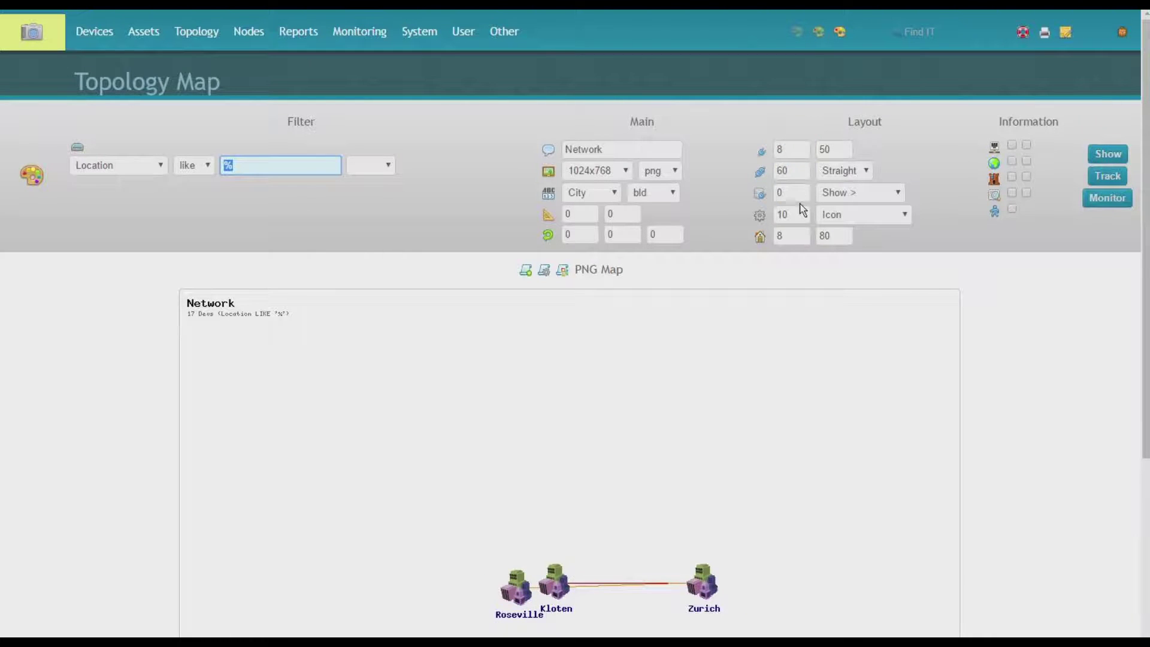
# - Show the CH location labels and change the layout value from 60 to 100
pyautogui.click(1011, 176)
pyautogui.click(1101, 156)
pyautogui.click(776, 173)
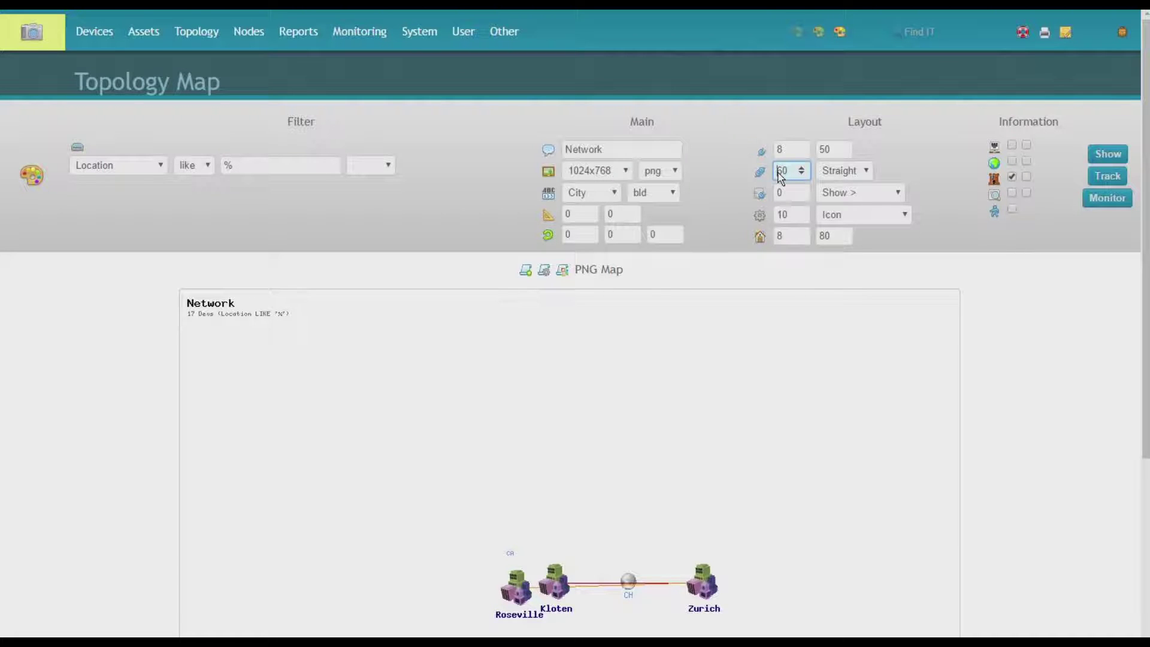
pyautogui.press('Delete')
pyautogui.press('Delete')
pyautogui.write('100')
pyautogui.press('Return')
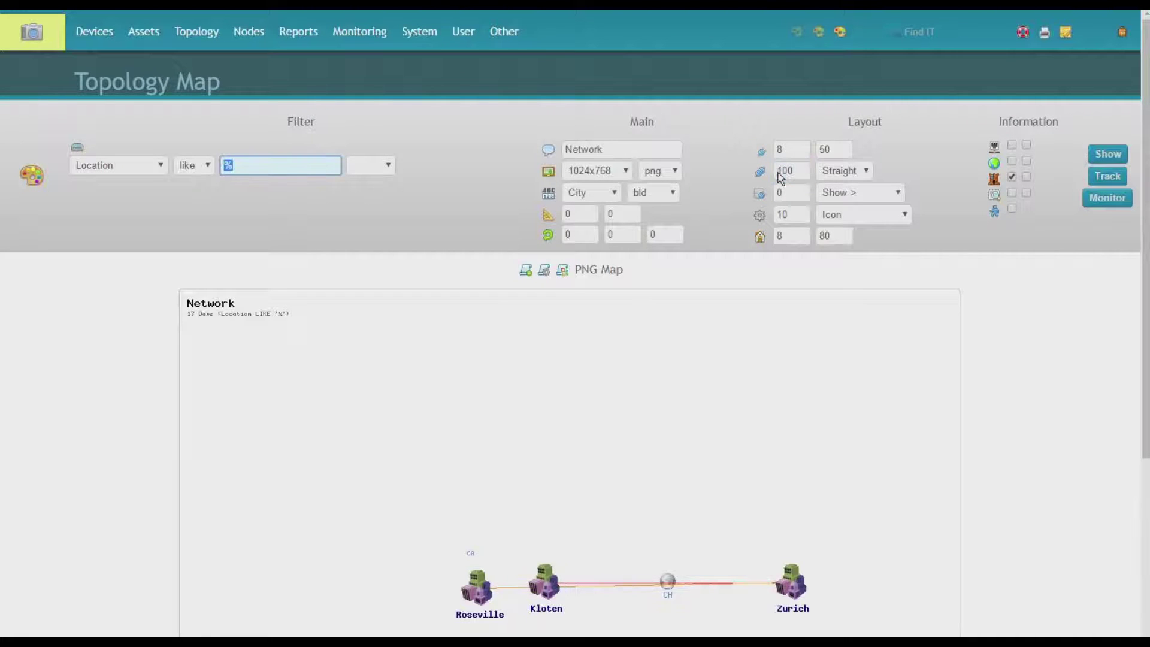
# - Set Length/Level to 9, rotation to 90 and map size to 640x480
pyautogui.click(802, 148)
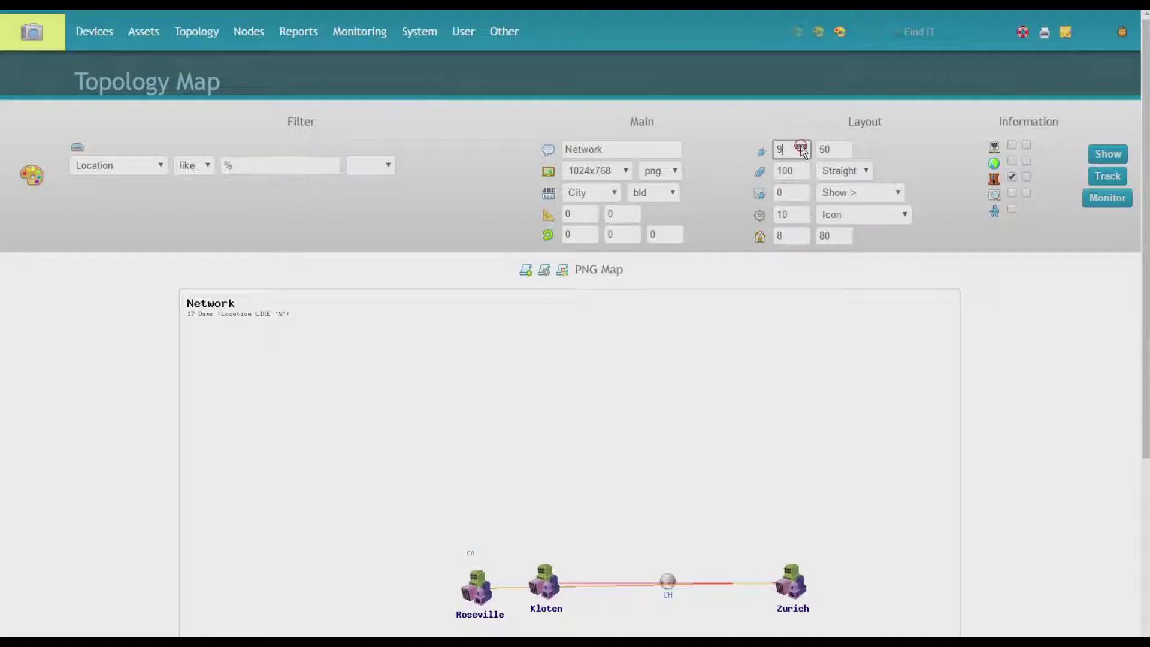
pyautogui.click(1110, 154)
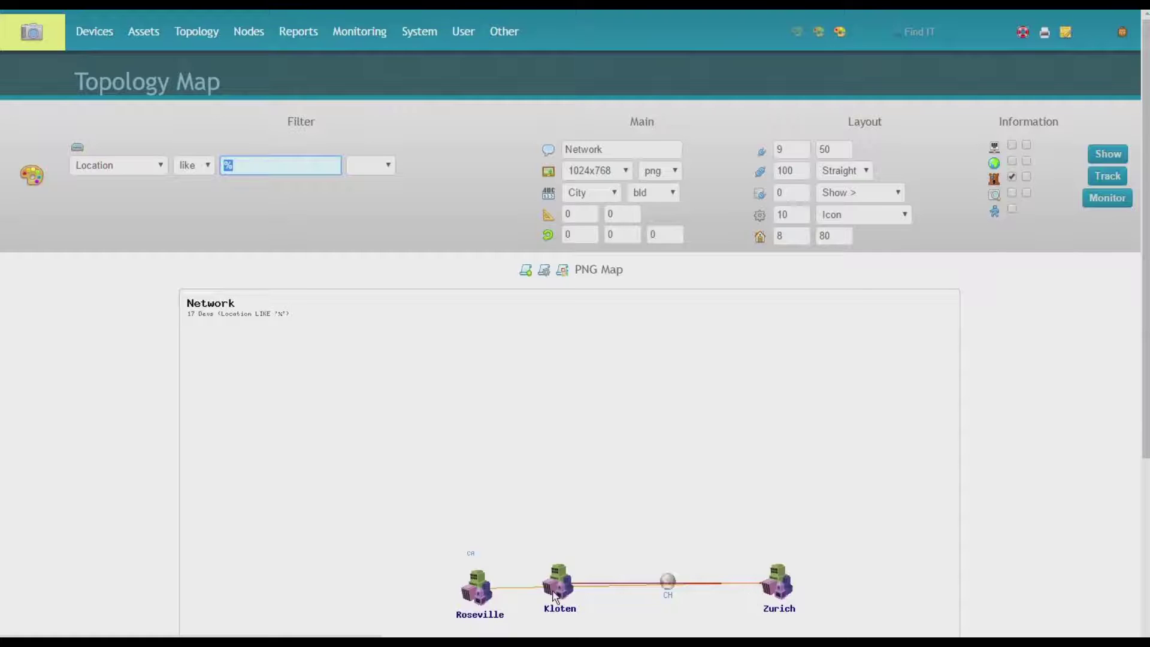
pyautogui.click(608, 236)
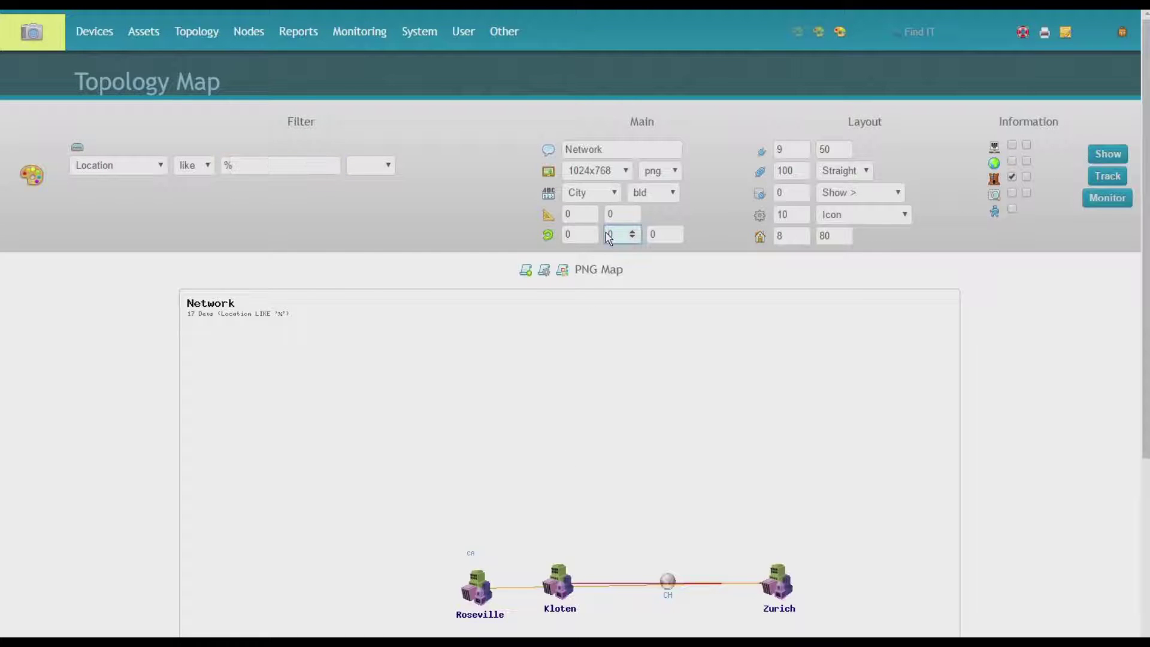
pyautogui.write('9')
pyautogui.press('Return')
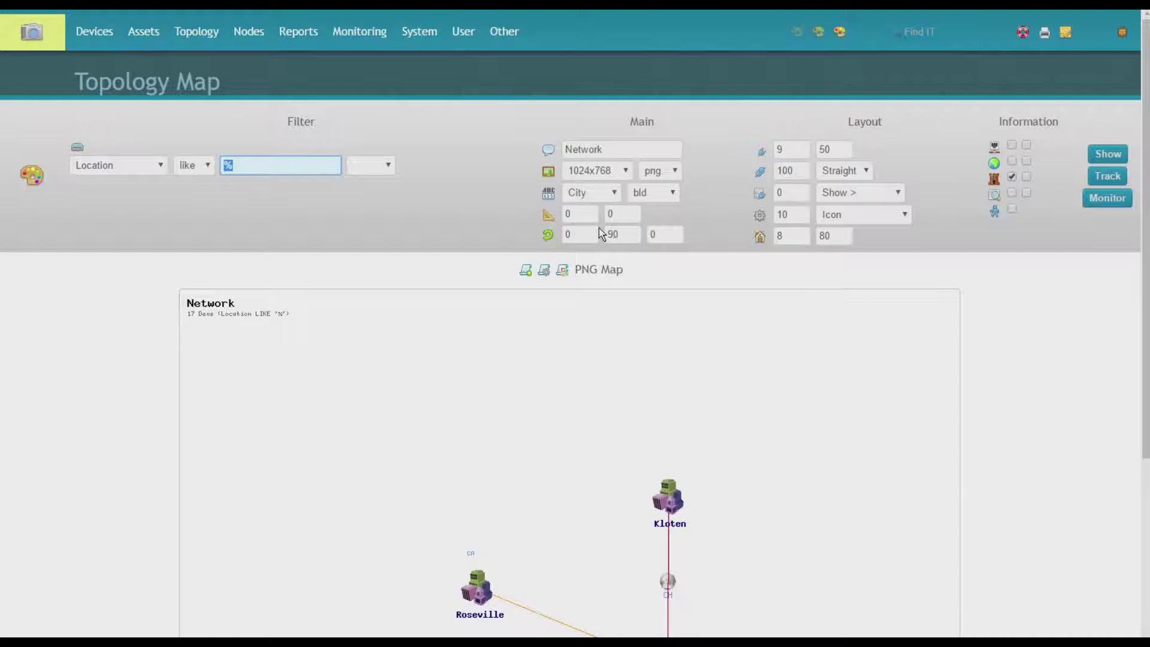
pyautogui.click(611, 175)
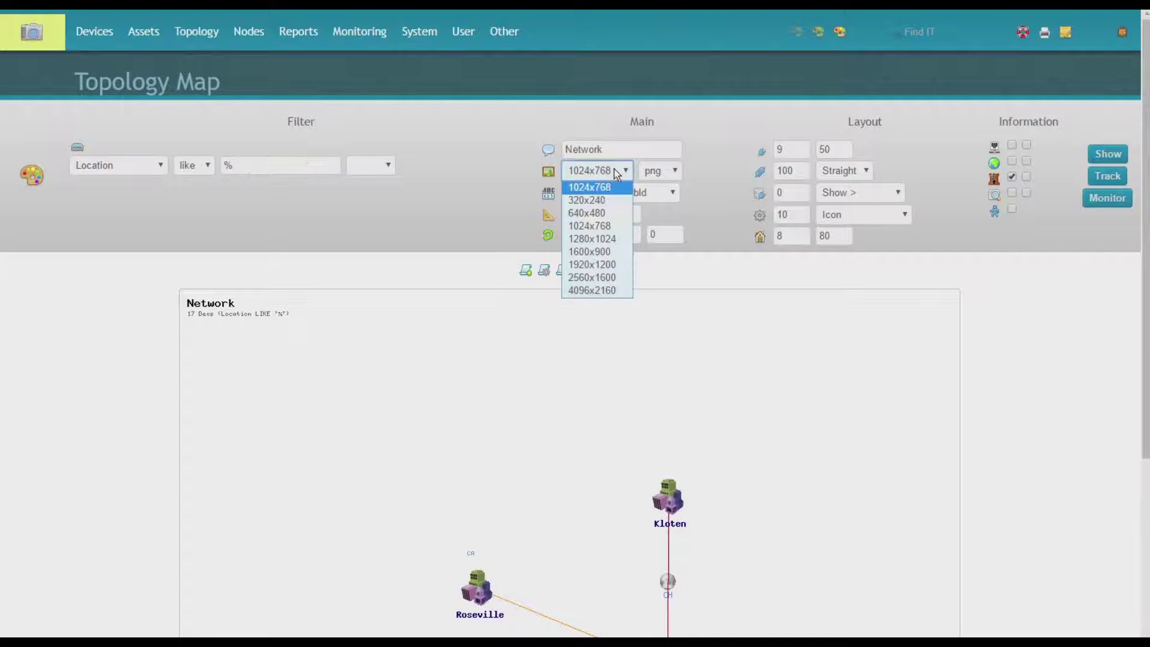
pyautogui.click(613, 213)
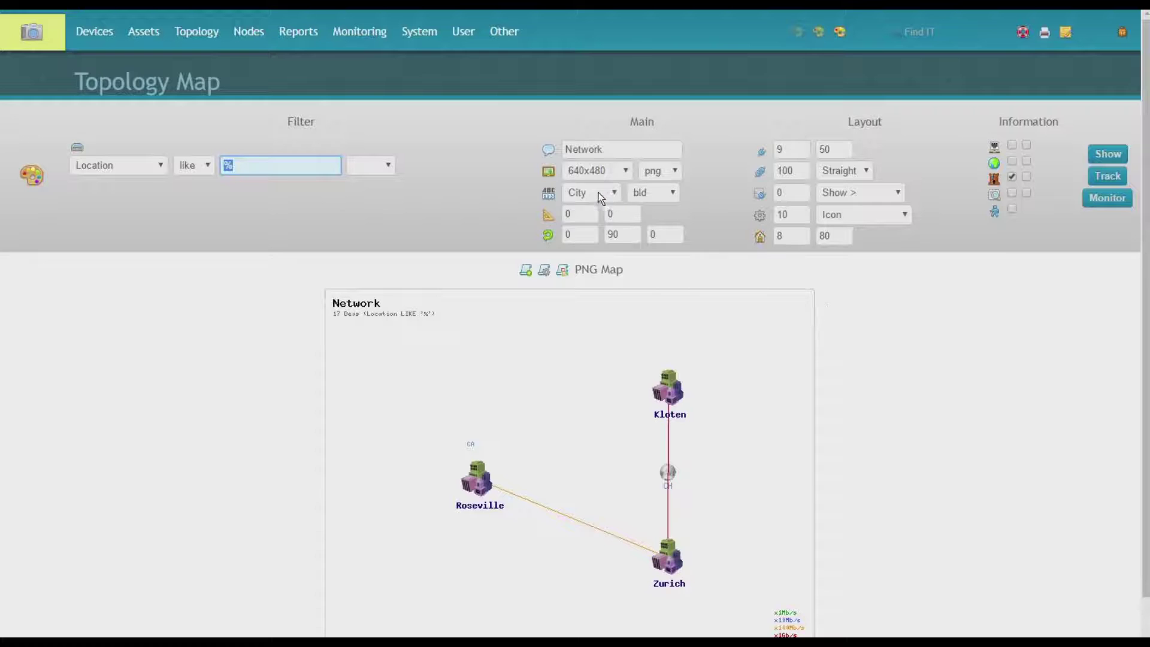
# - Redraw the map grouped by building, then down to individual devices
pyautogui.click(601, 198)
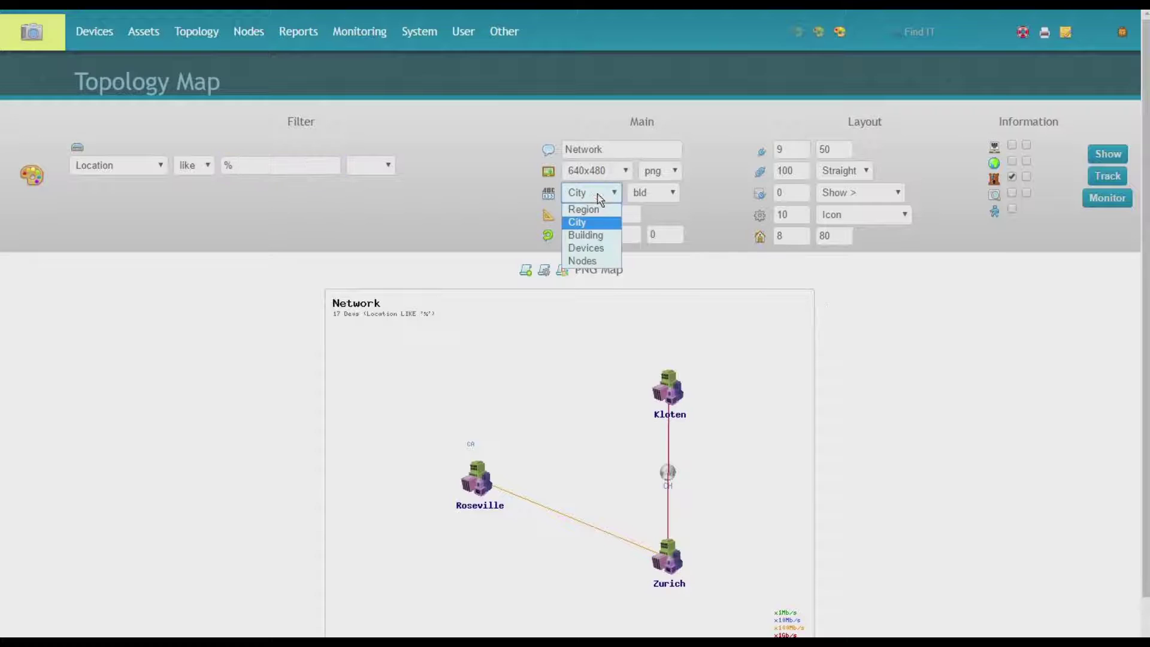
pyautogui.click(585, 236)
pyautogui.click(1107, 150)
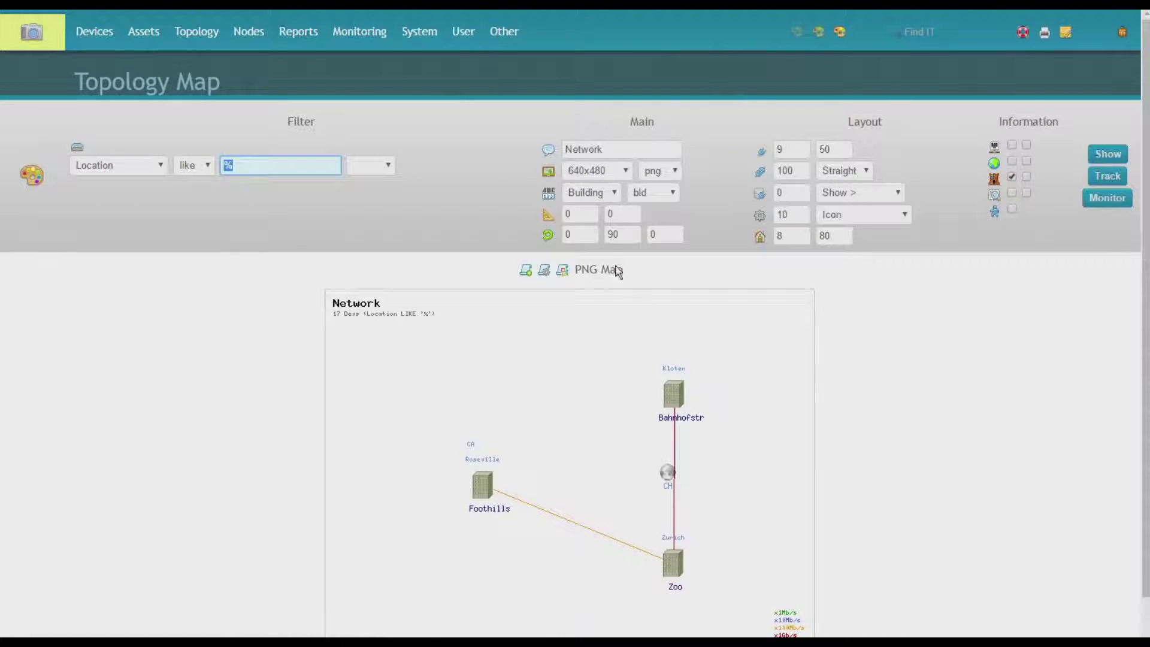
pyautogui.click(603, 191)
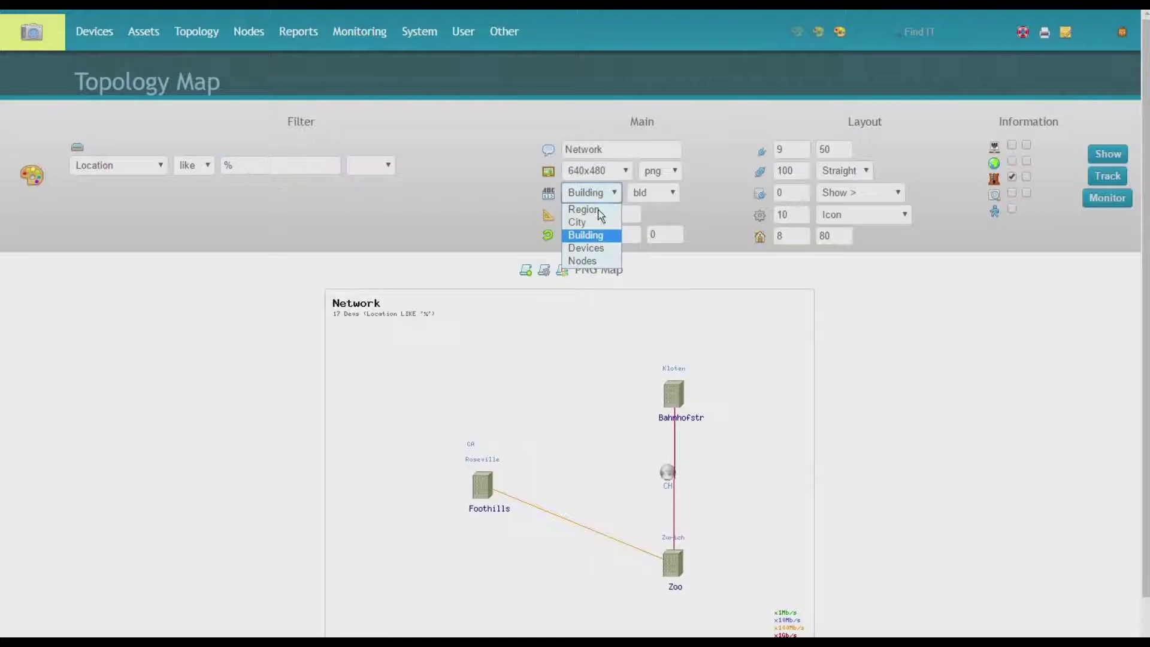
pyautogui.click(596, 249)
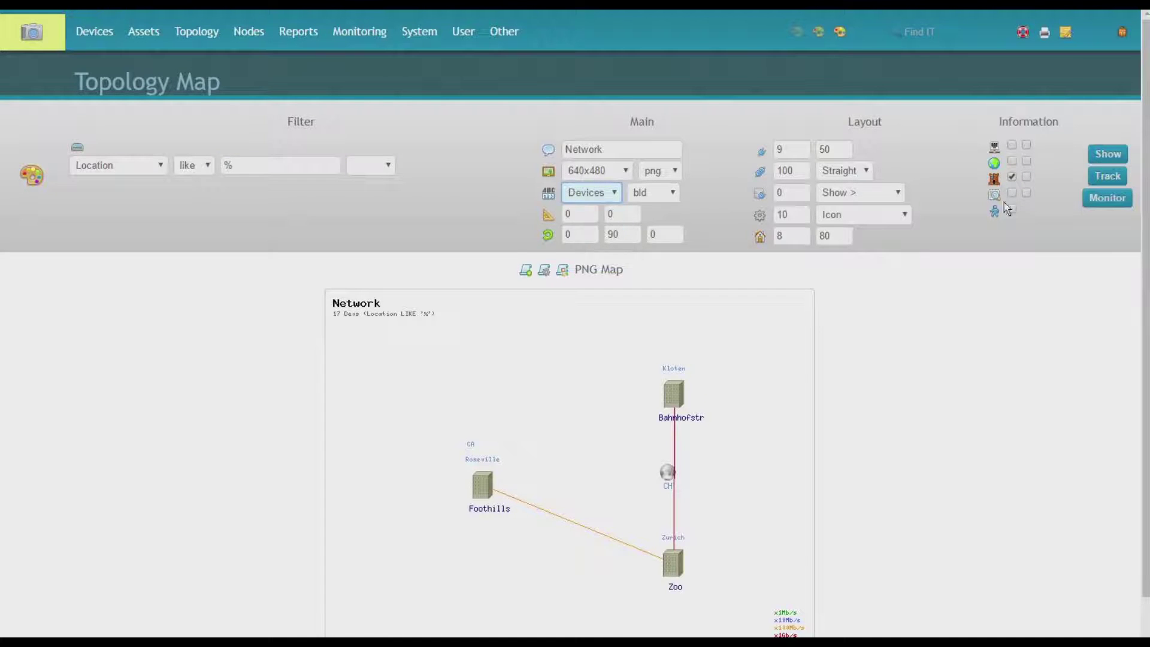
pyautogui.click(1105, 156)
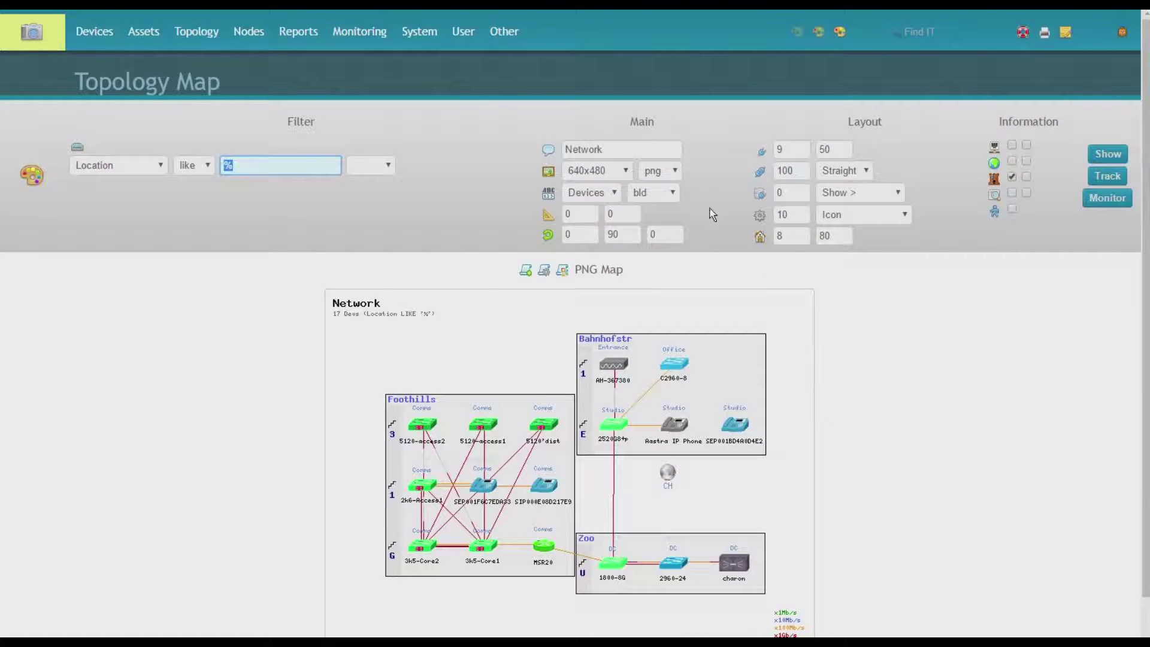
# - Arrange the device map in the ring layout
pyautogui.click(650, 196)
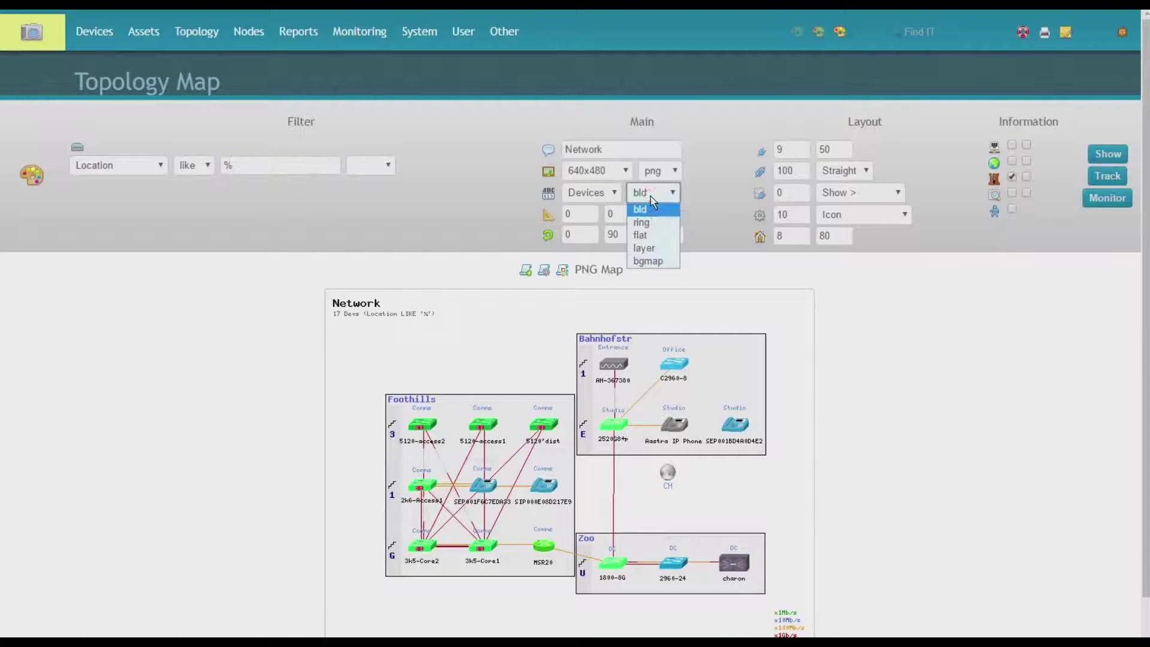
pyautogui.click(649, 222)
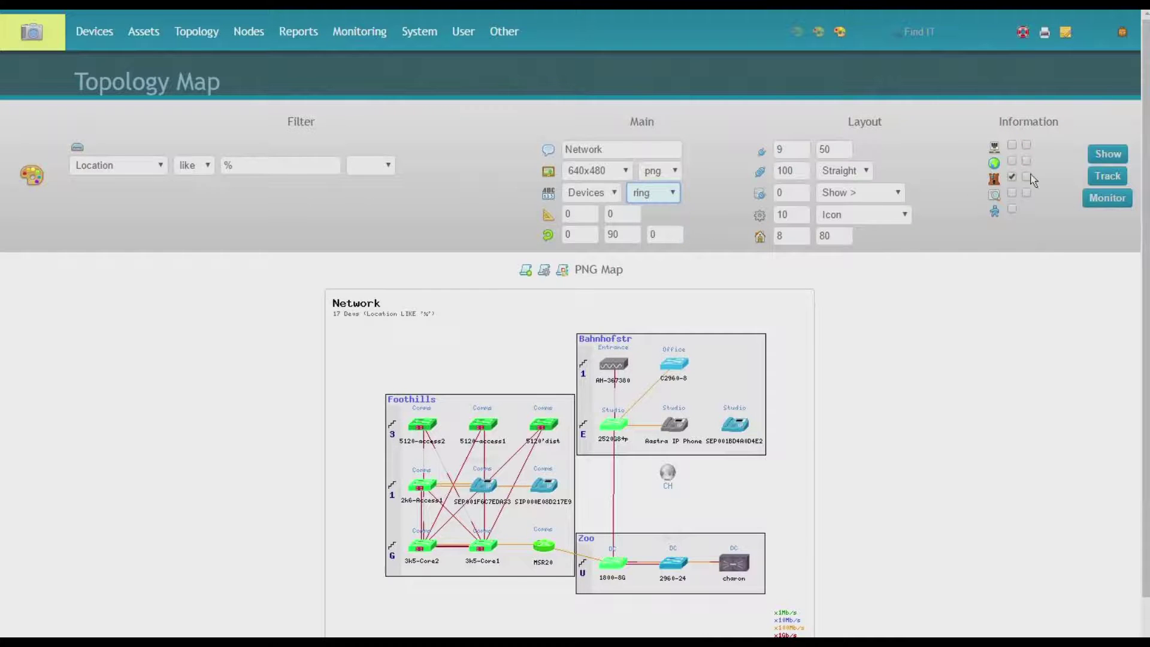
pyautogui.click(1107, 155)
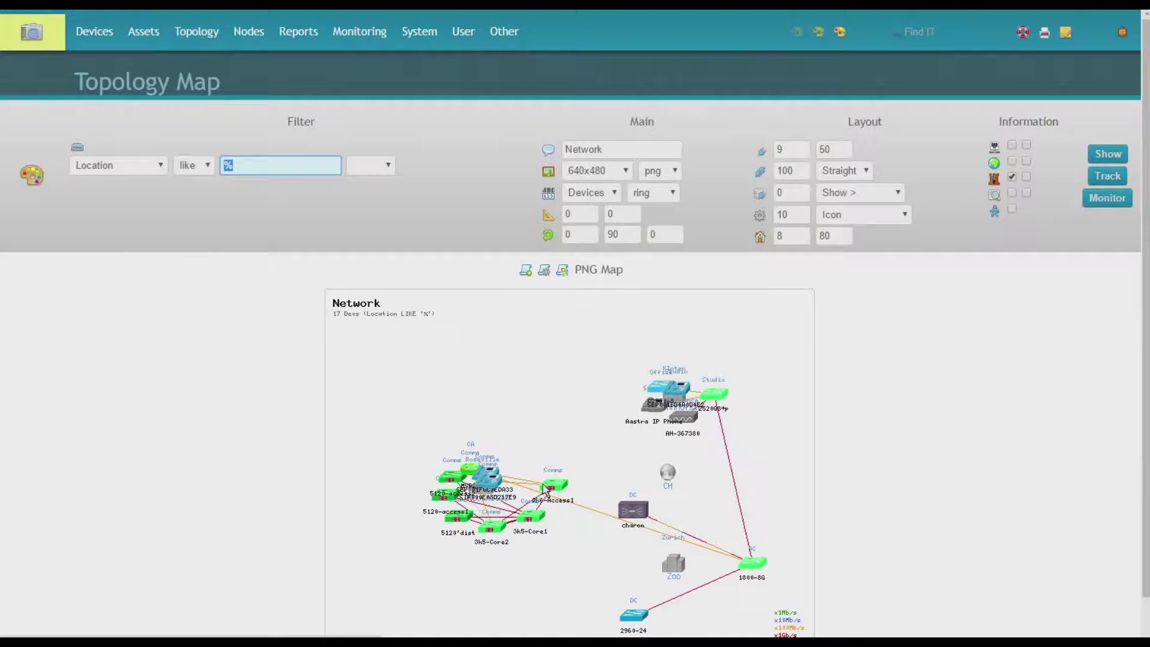
pyautogui.moveTo(545, 490)
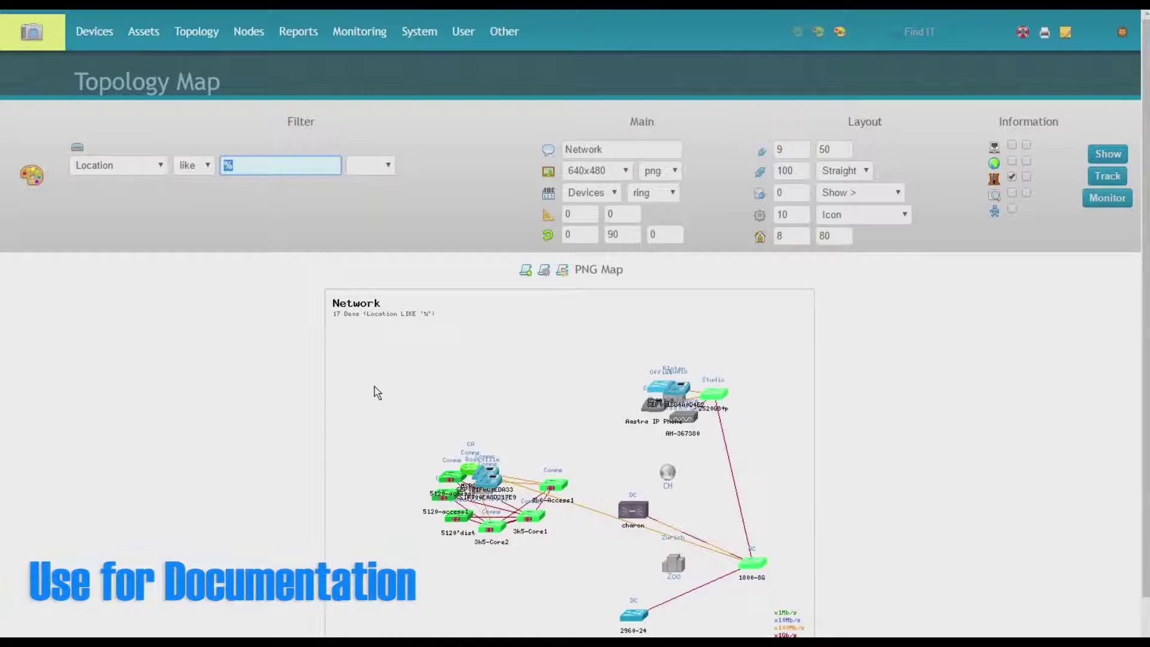
# - From the topology table thumbnails, open Roseville, CA and then the Foothills building map
pyautogui.moveTo(188, 24)
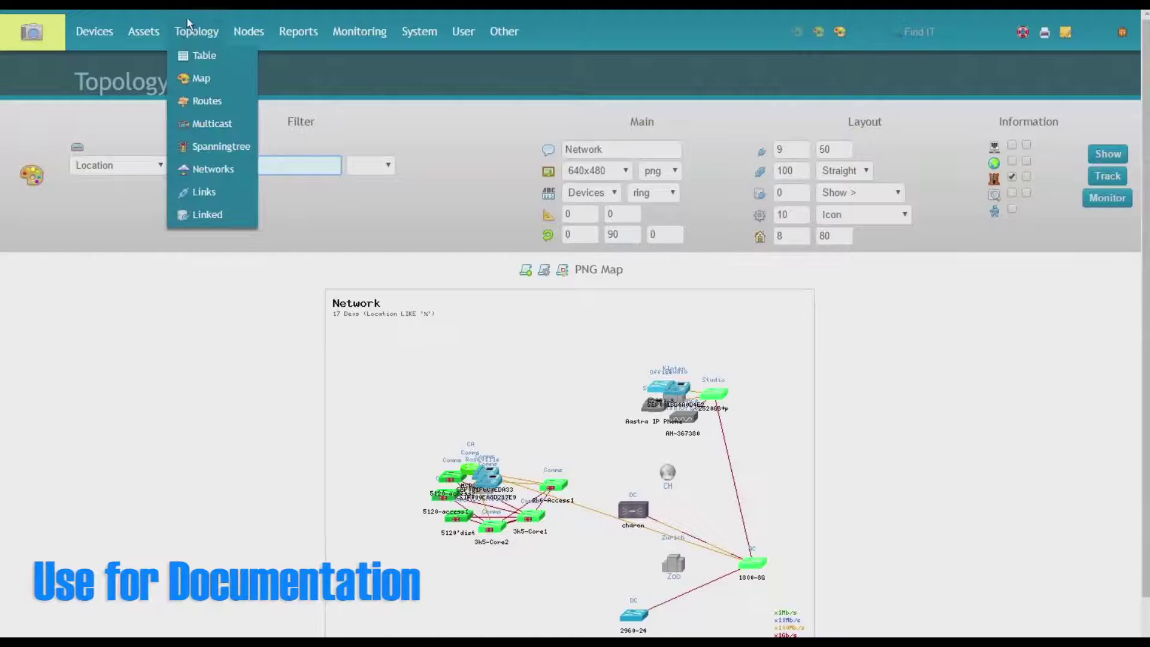
pyautogui.click(197, 55)
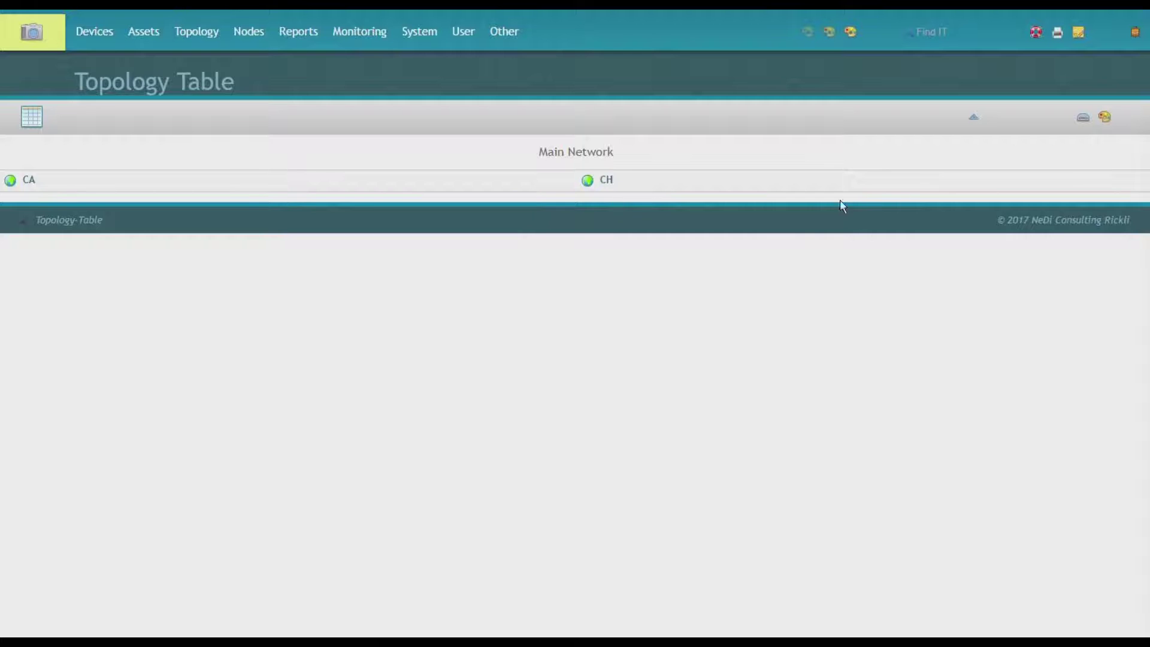
pyautogui.click(1105, 115)
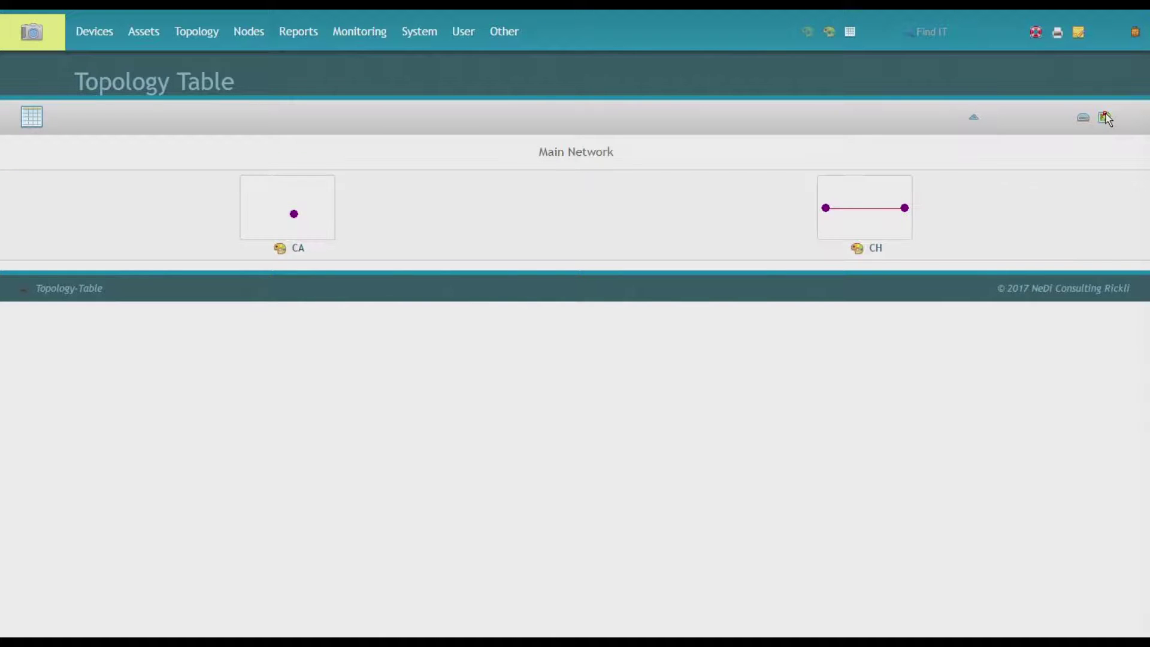
pyautogui.click(312, 201)
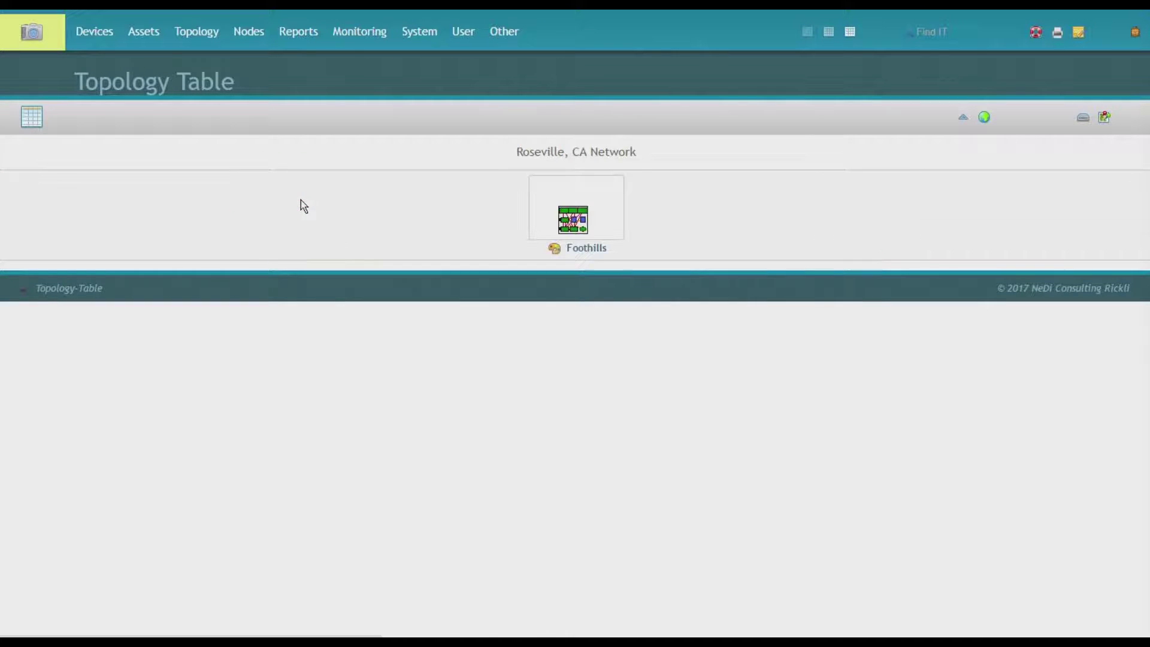
pyautogui.click(562, 232)
pyautogui.click(553, 249)
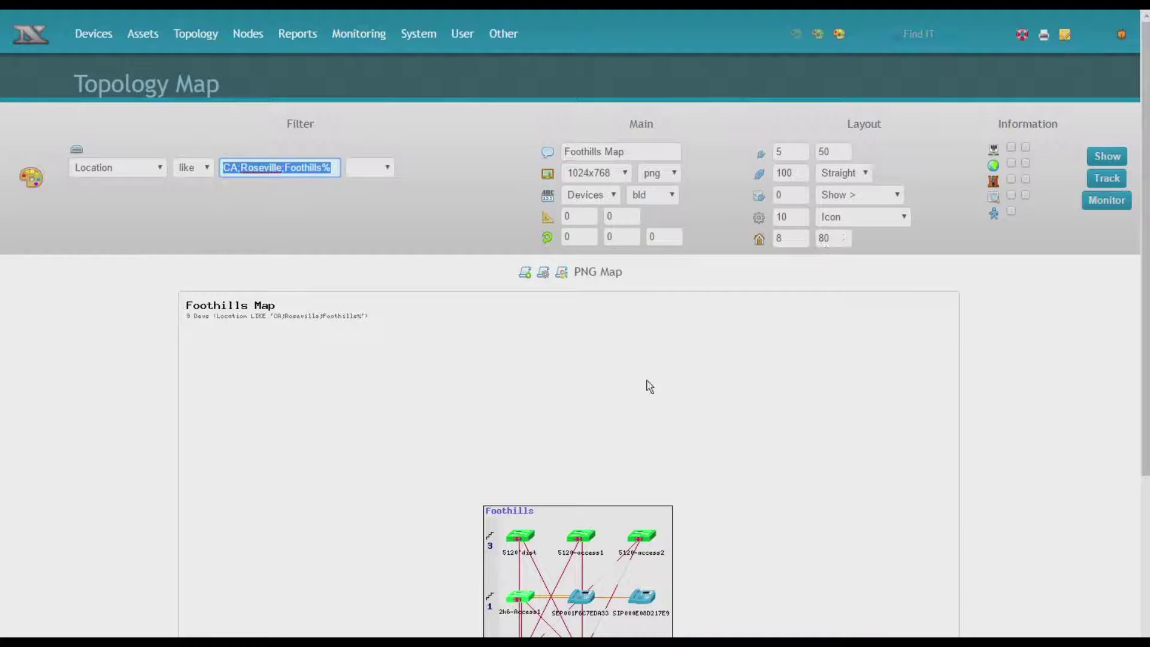
# - Try building value 2 on the Foothills map, then restore it to 8
pyautogui.click(780, 238)
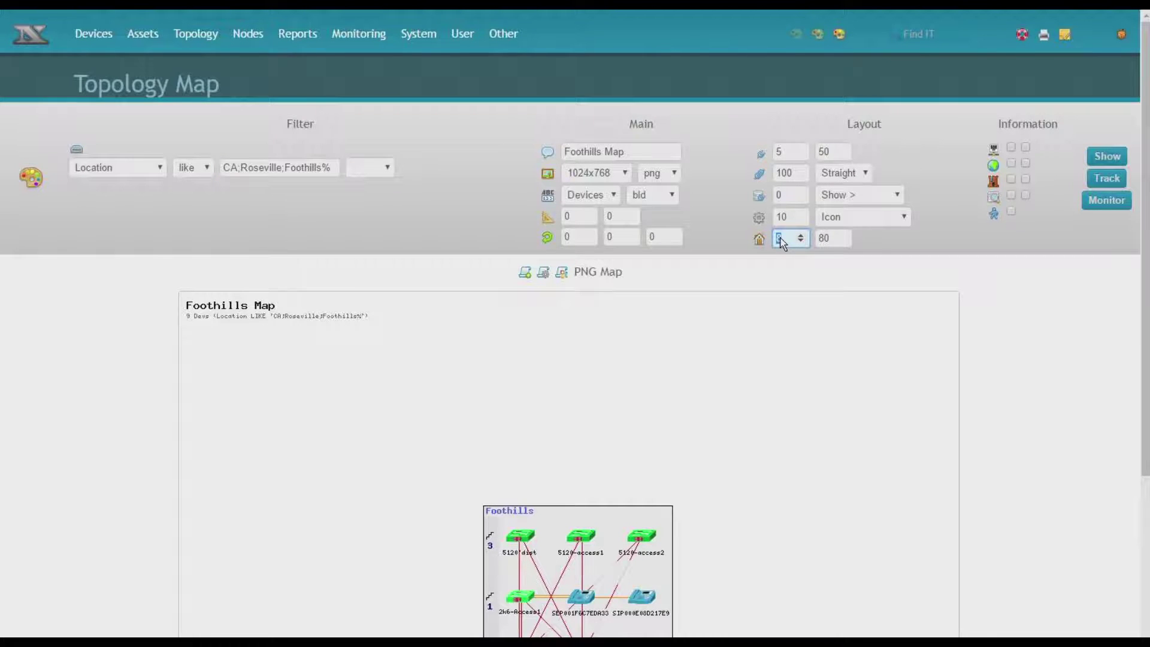
pyautogui.write('2')
pyautogui.click(1107, 156)
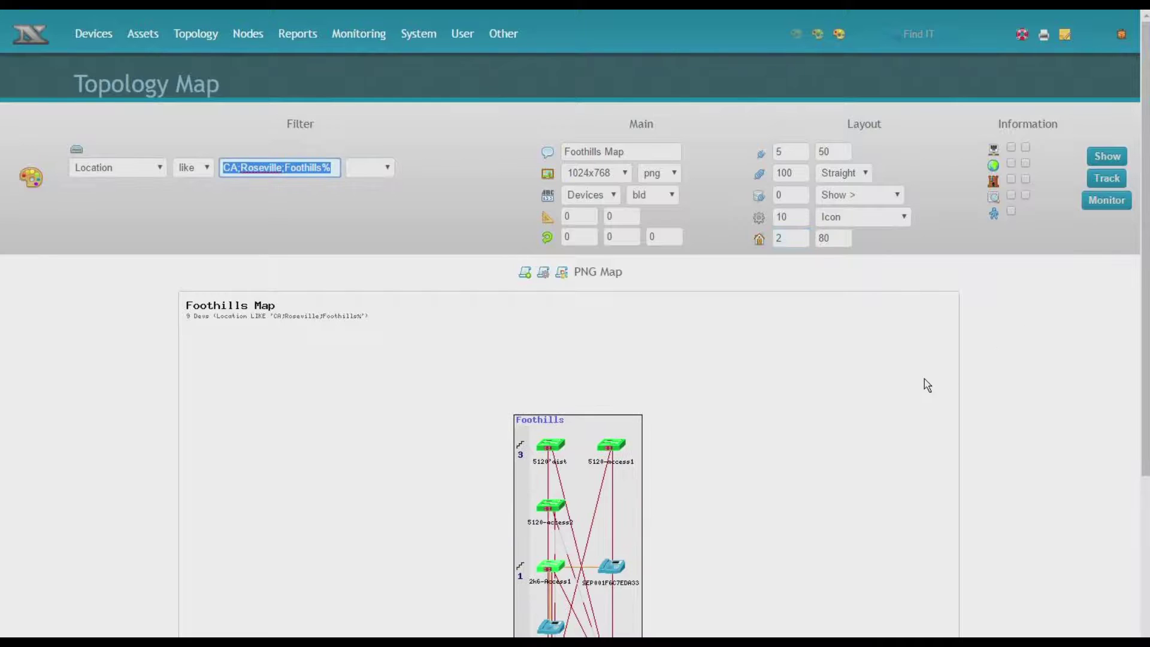
pyautogui.scroll(-4, 924, 379)
pyautogui.scroll(4, 925, 380)
pyautogui.doubleClick(784, 240)
pyautogui.write('8')
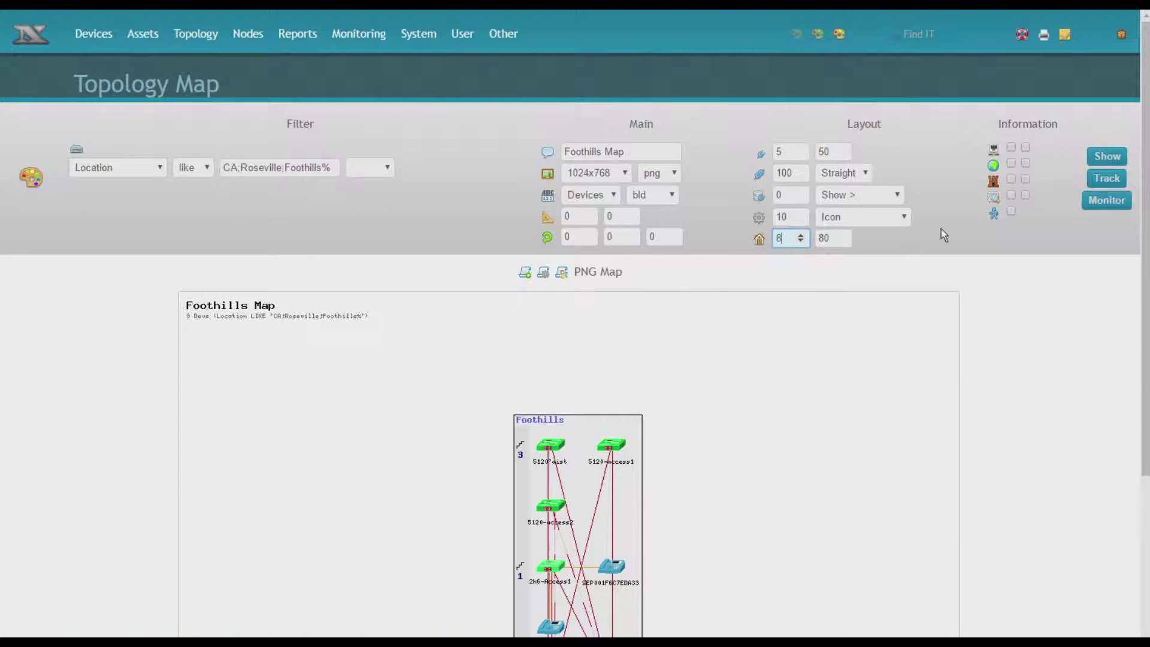
pyautogui.click(1105, 158)
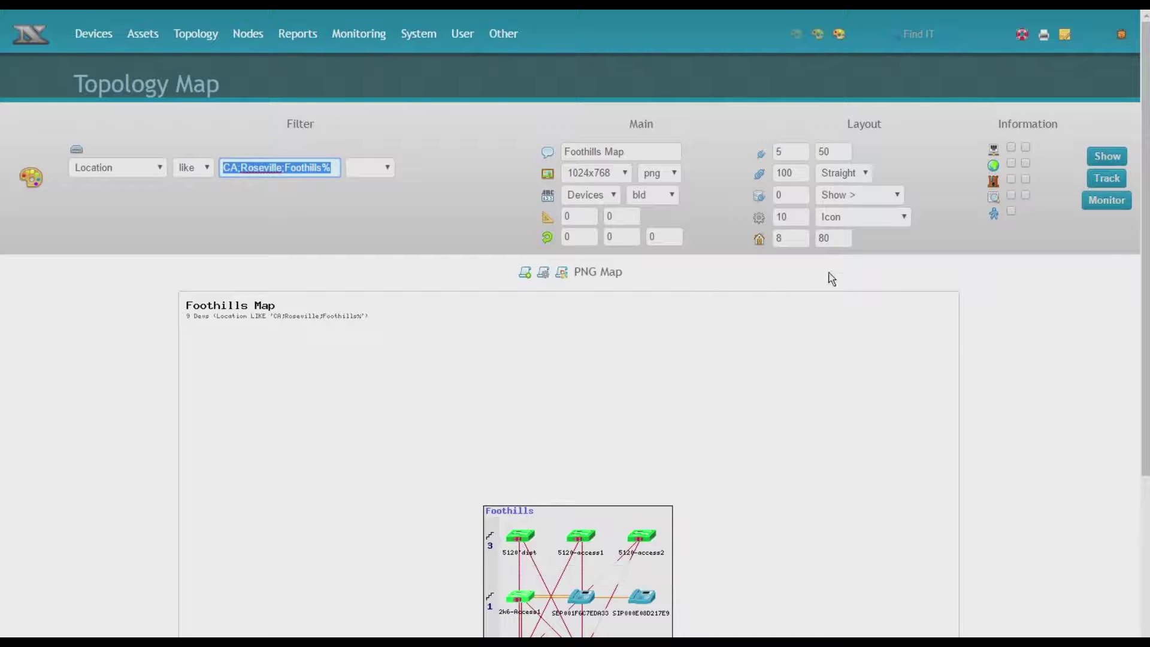
# - Preview the Foothills map with building size 120, then redraw it at 80
pyautogui.doubleClick(824, 238)
pyautogui.write('120')
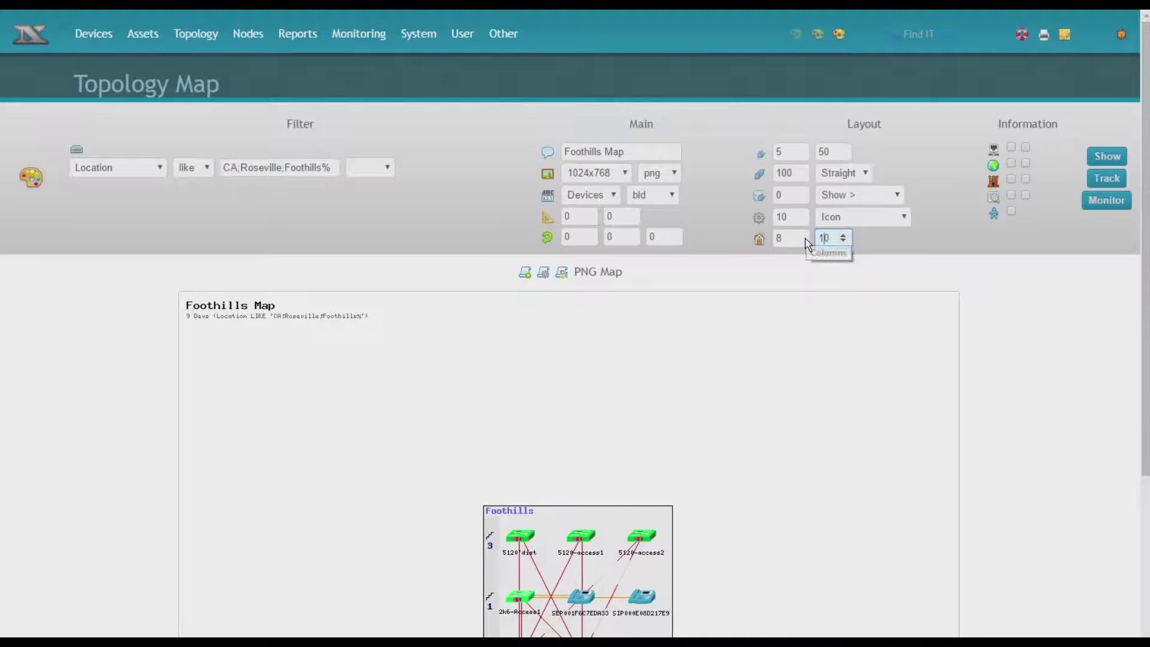
pyautogui.click(1103, 155)
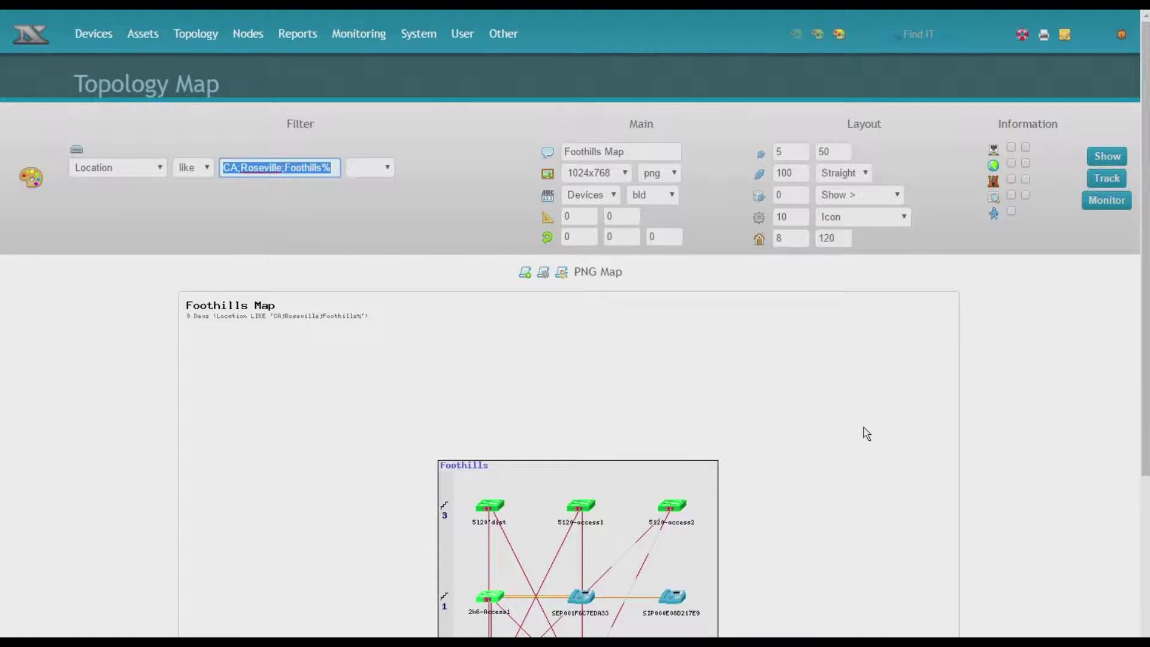
pyautogui.scroll(-4, 862, 432)
pyautogui.scroll(5, 860, 429)
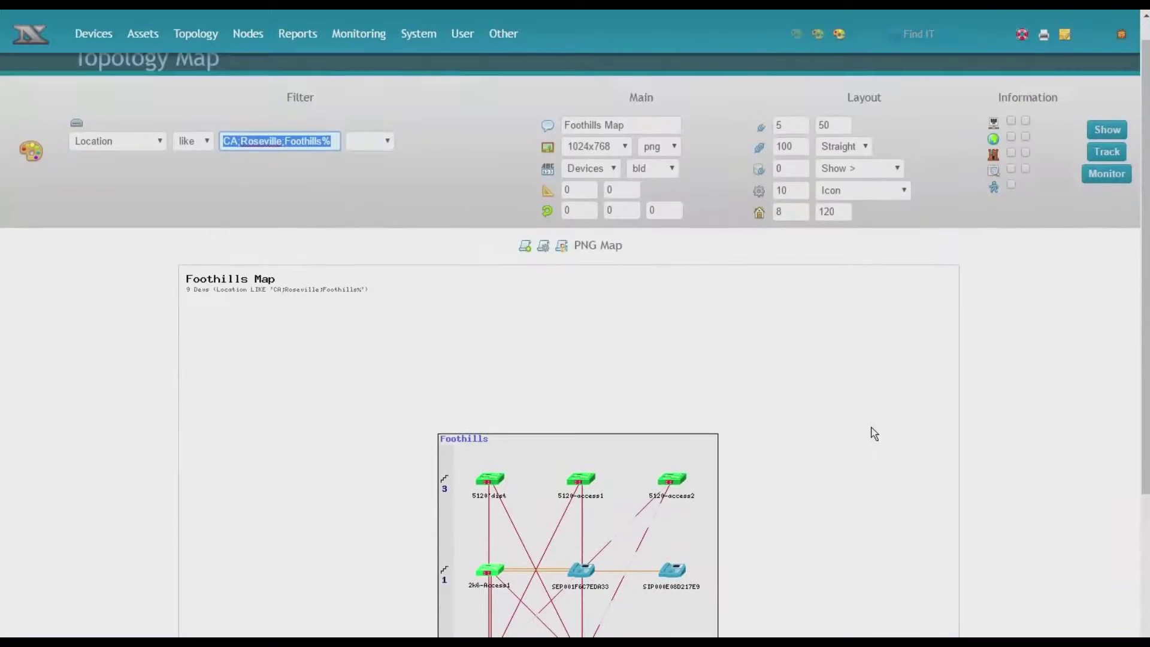
pyautogui.click(828, 213)
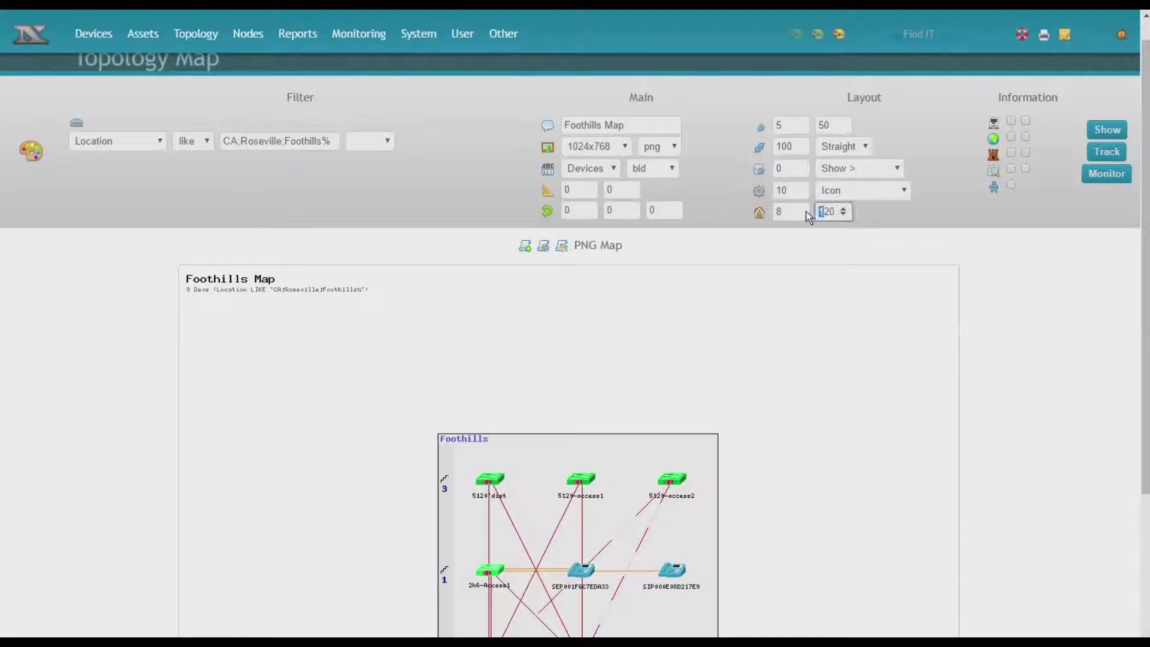
pyautogui.press('BackSpace')
pyautogui.press('BackSpace')
pyautogui.write('80')
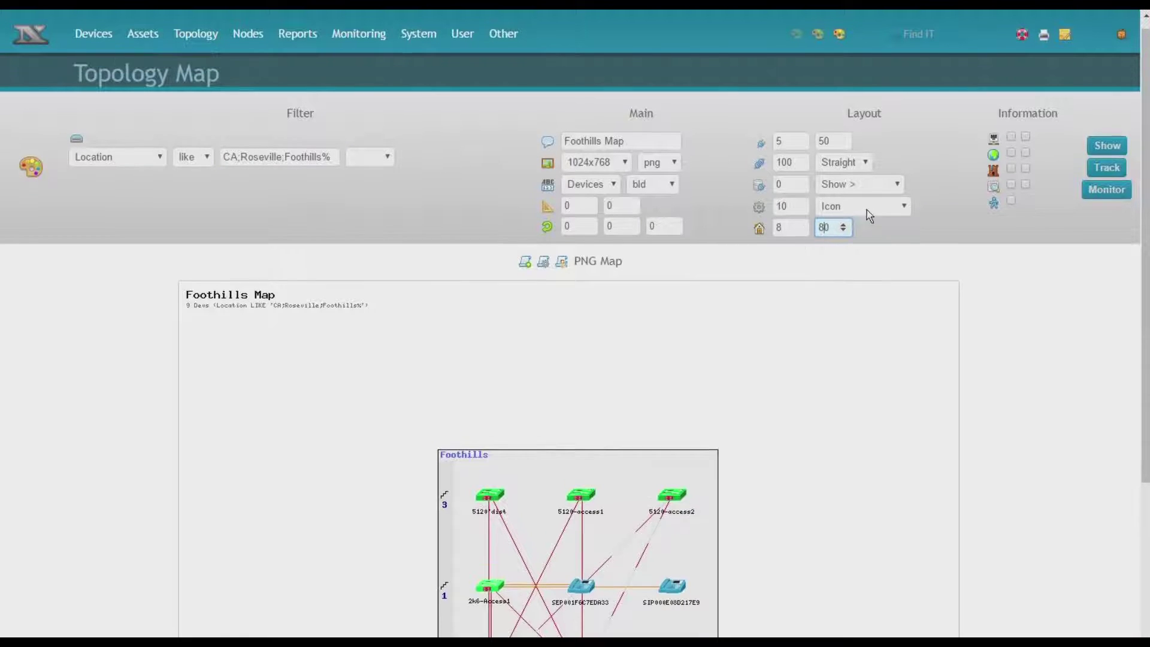
pyautogui.scroll(1, 958, 192)
pyautogui.click(1100, 159)
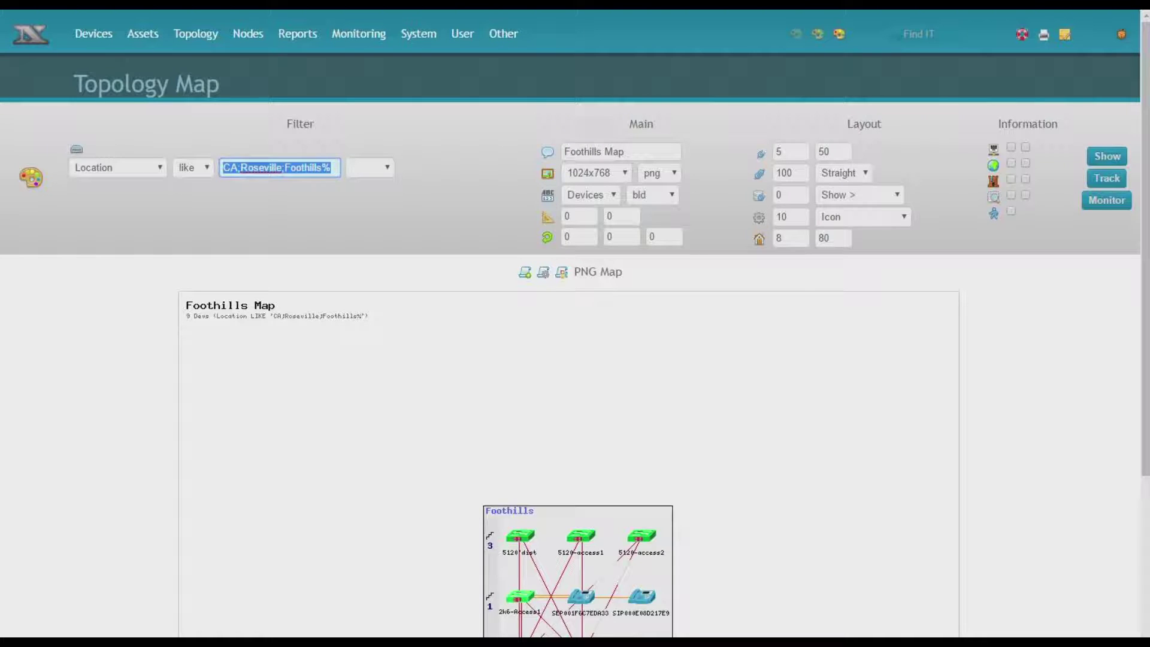
# - Add an 'SNMP Version > 0' filter and redraw the Foothills map in ring layout
pyautogui.click(74, 149)
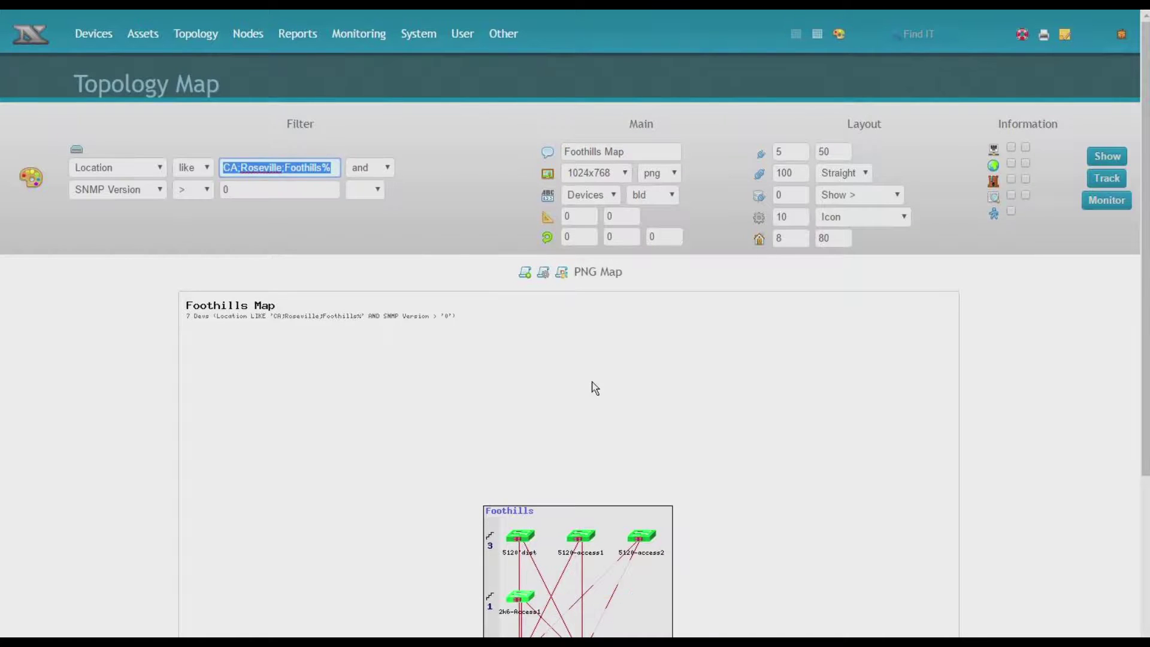
pyautogui.scroll(-4, 595, 388)
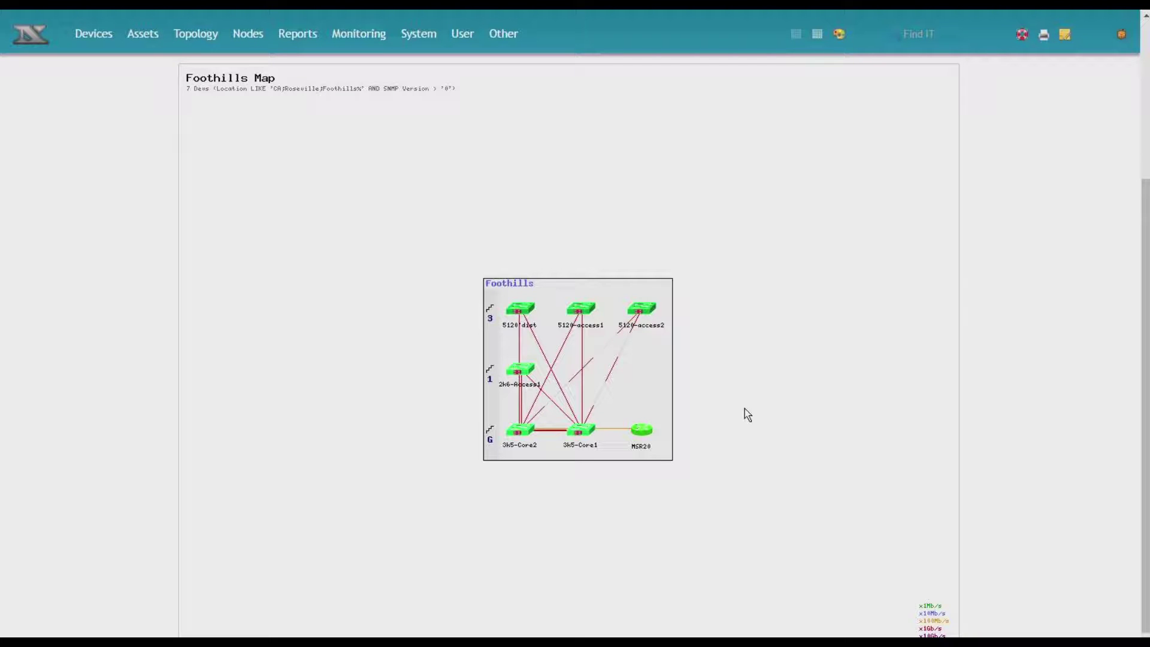
pyautogui.scroll(1, 745, 410)
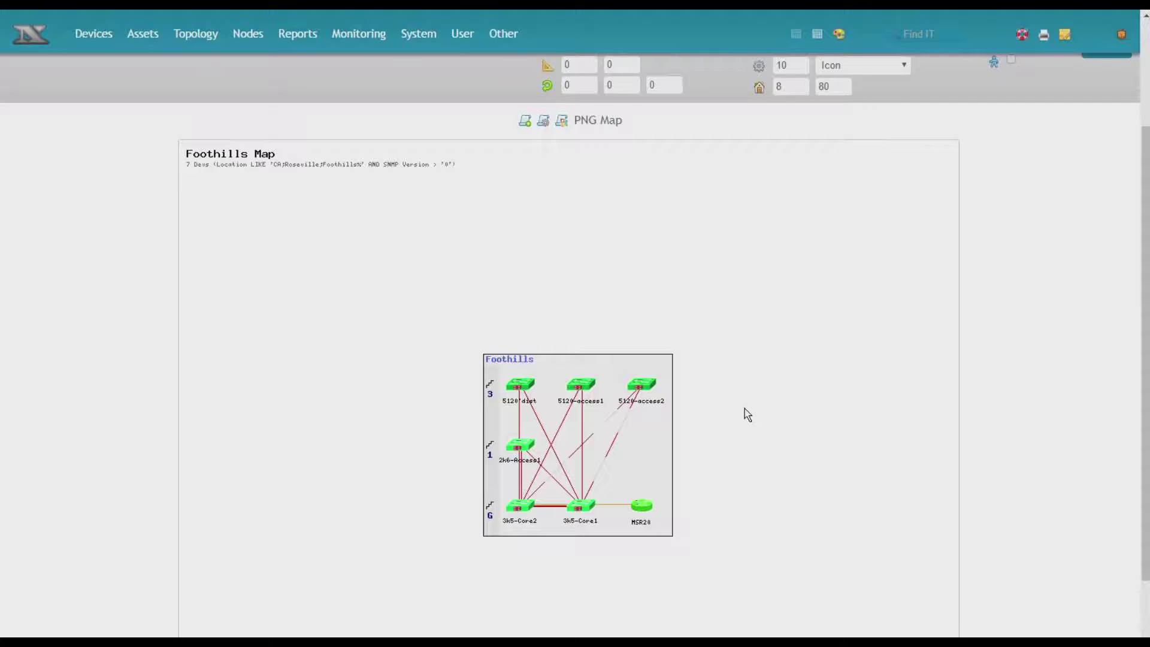
pyautogui.scroll(2, 745, 409)
pyautogui.click(665, 195)
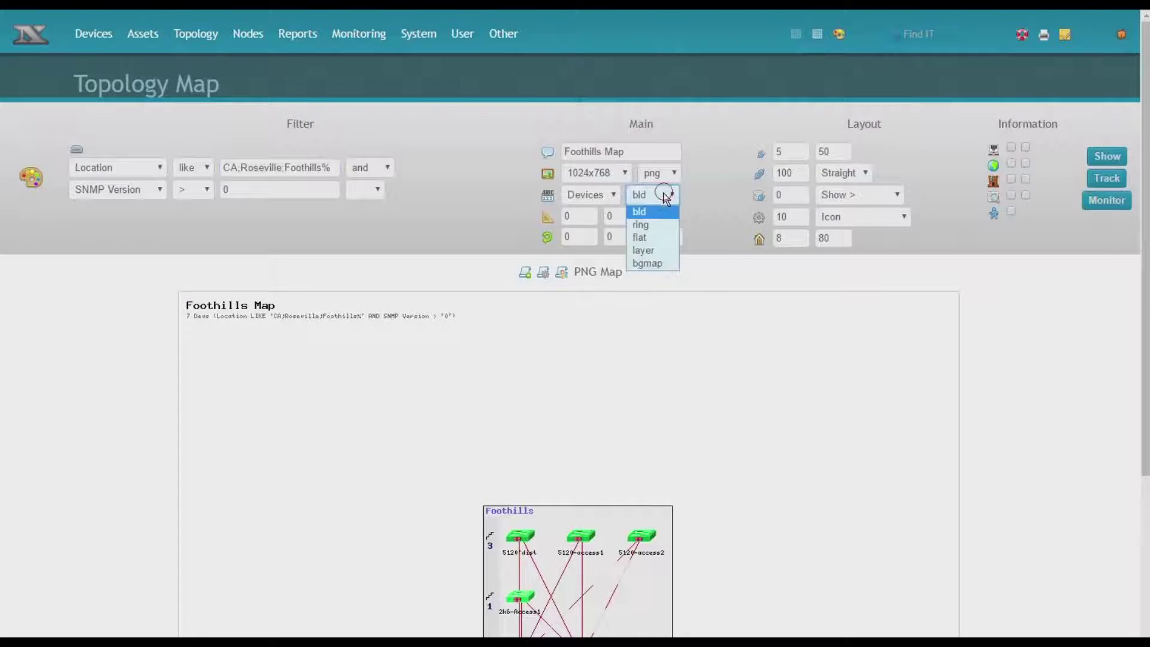
pyautogui.click(654, 226)
pyautogui.click(1113, 155)
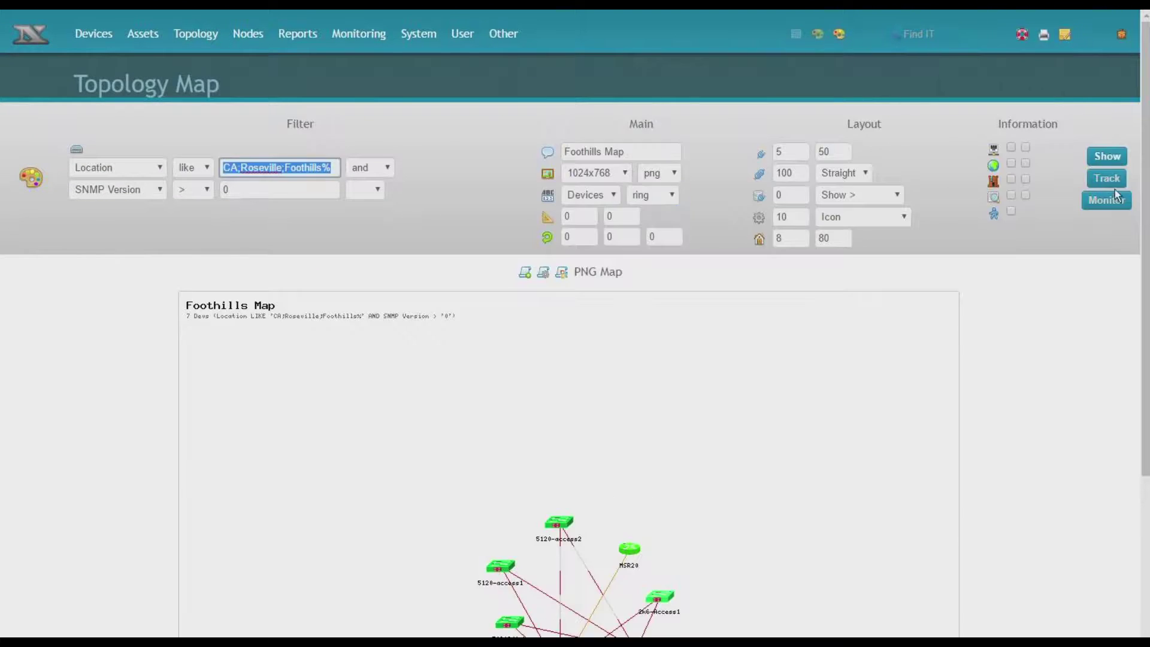
pyautogui.scroll(-2, 1033, 379)
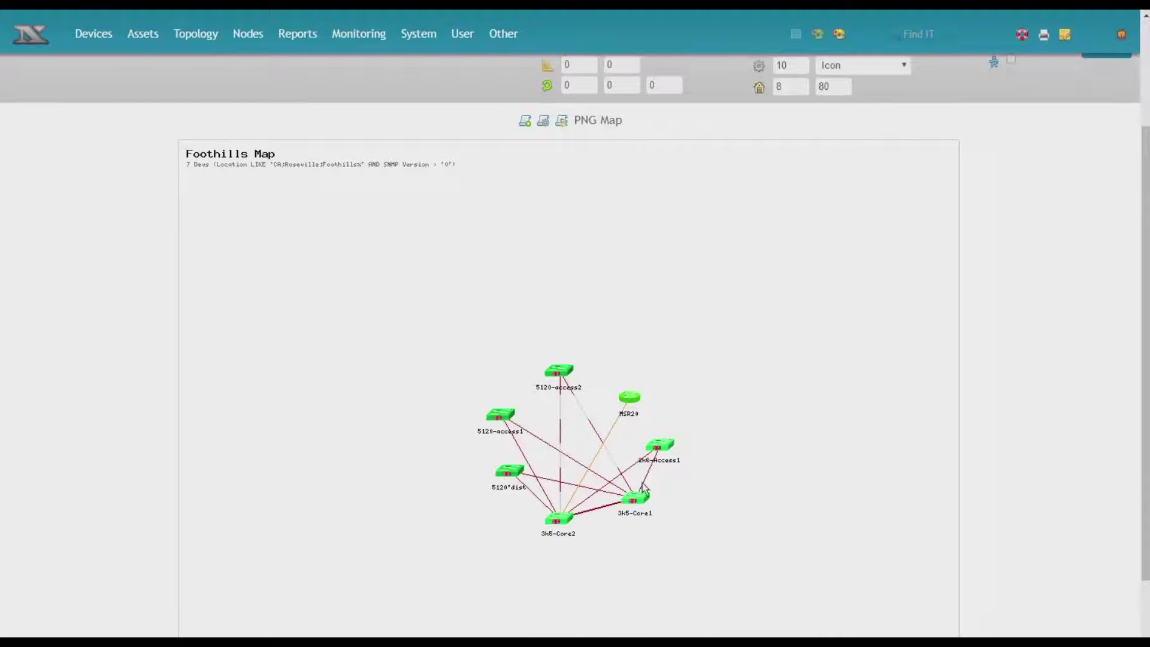
pyautogui.scroll(2, 720, 477)
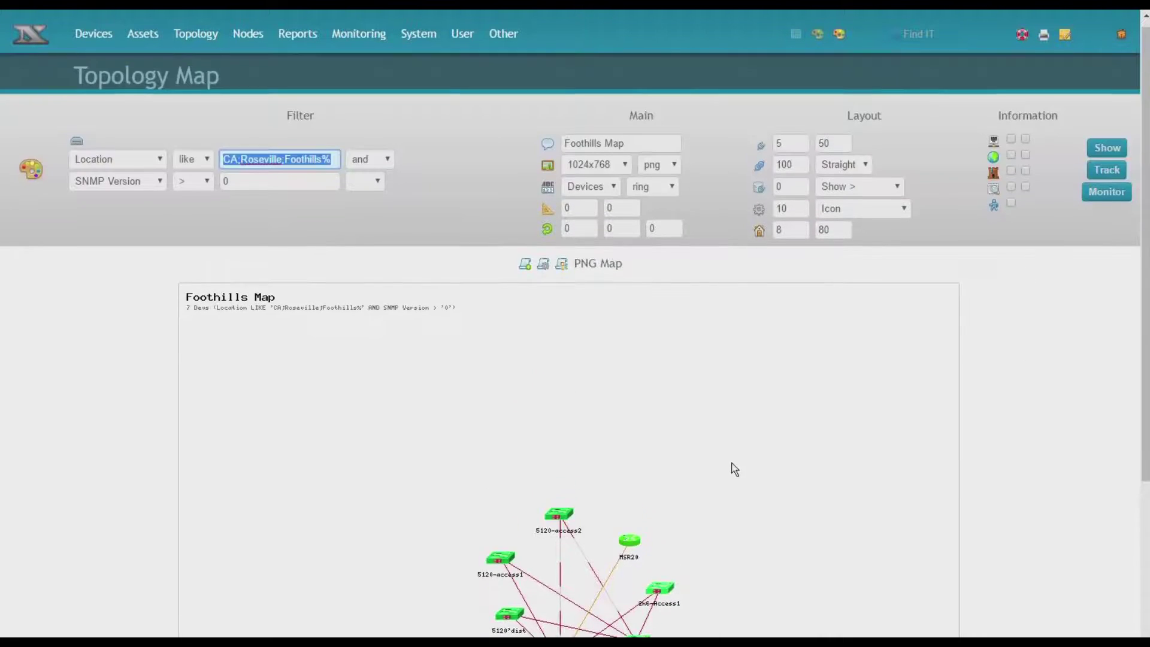
# - Switch the Foothills map to the flat layout
pyautogui.click(661, 196)
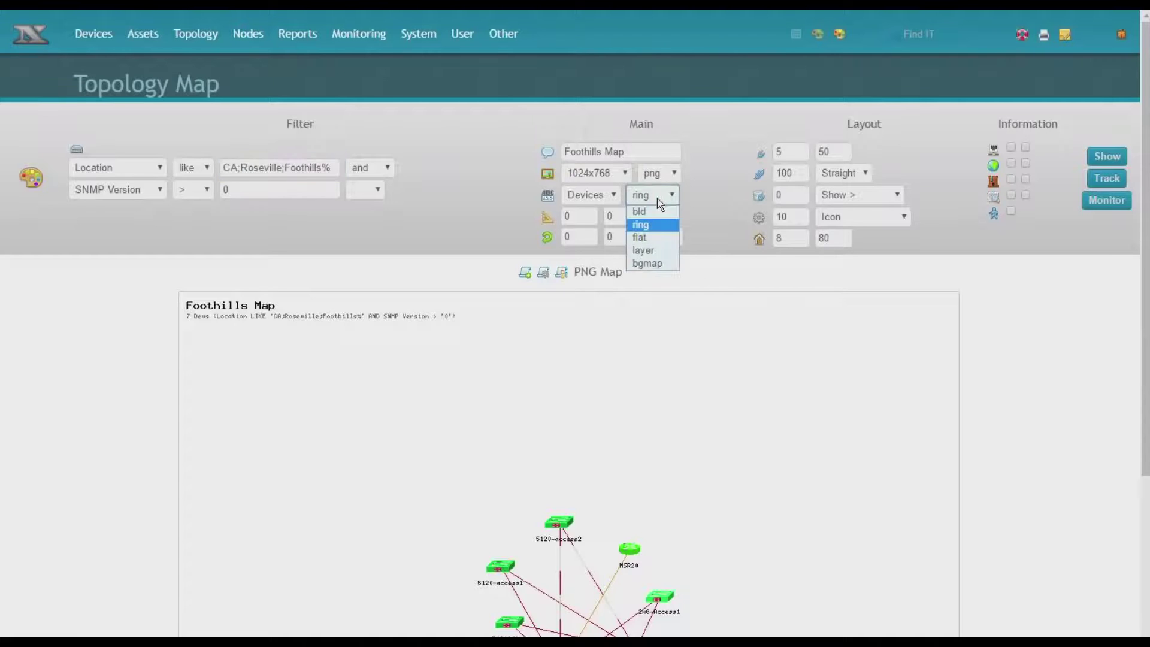
pyautogui.click(652, 236)
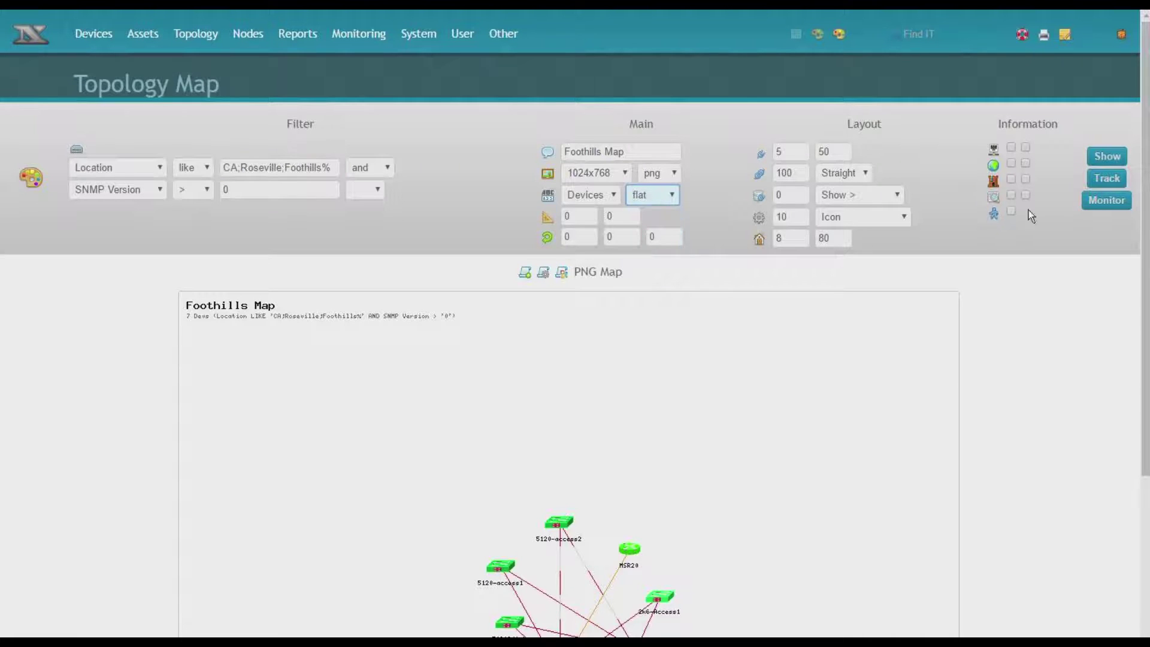
pyautogui.click(1105, 156)
pyautogui.scroll(-2, 1000, 385)
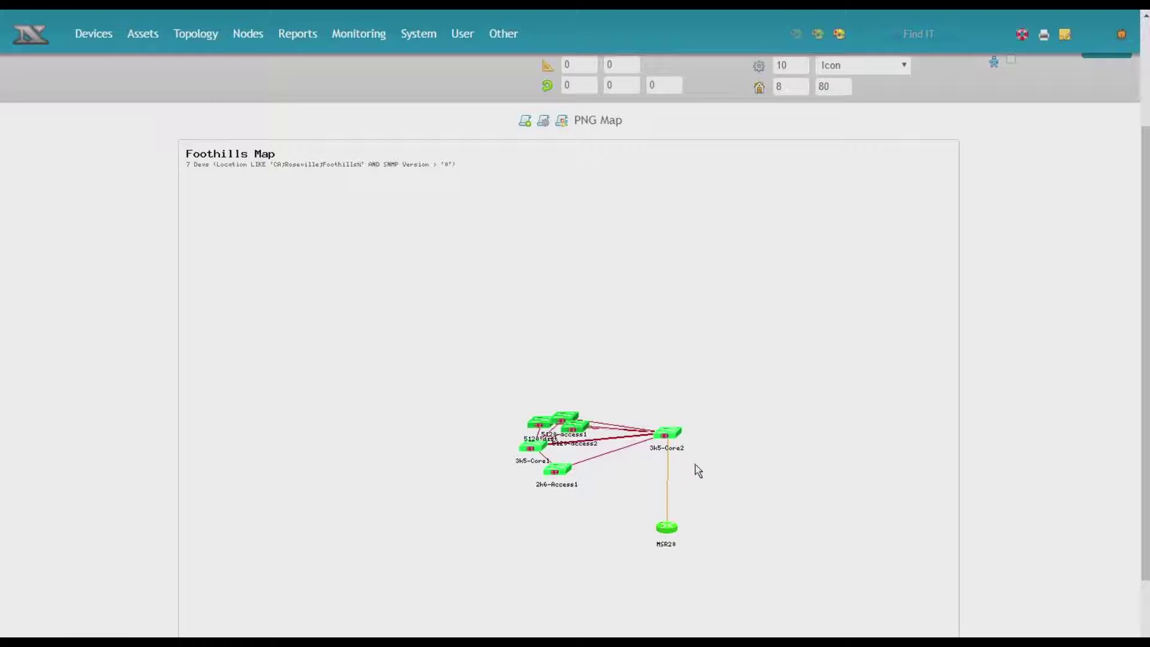
pyautogui.scroll(2, 697, 470)
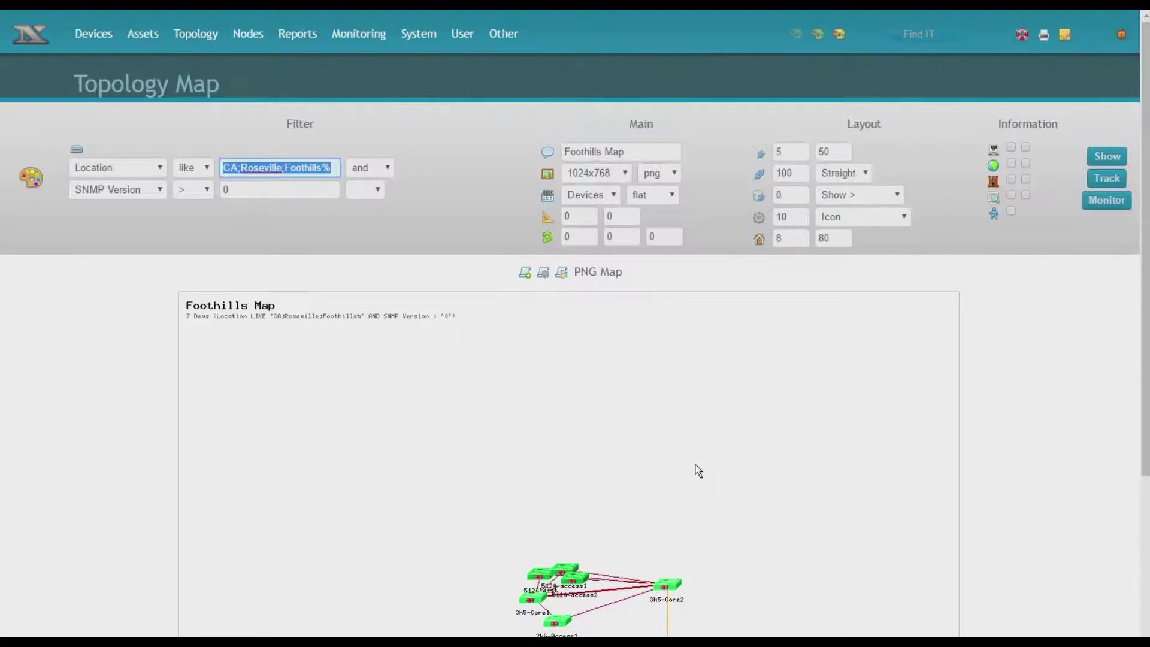
# - Redraw the flat map with arrangement value 0, then 3
pyautogui.click(782, 219)
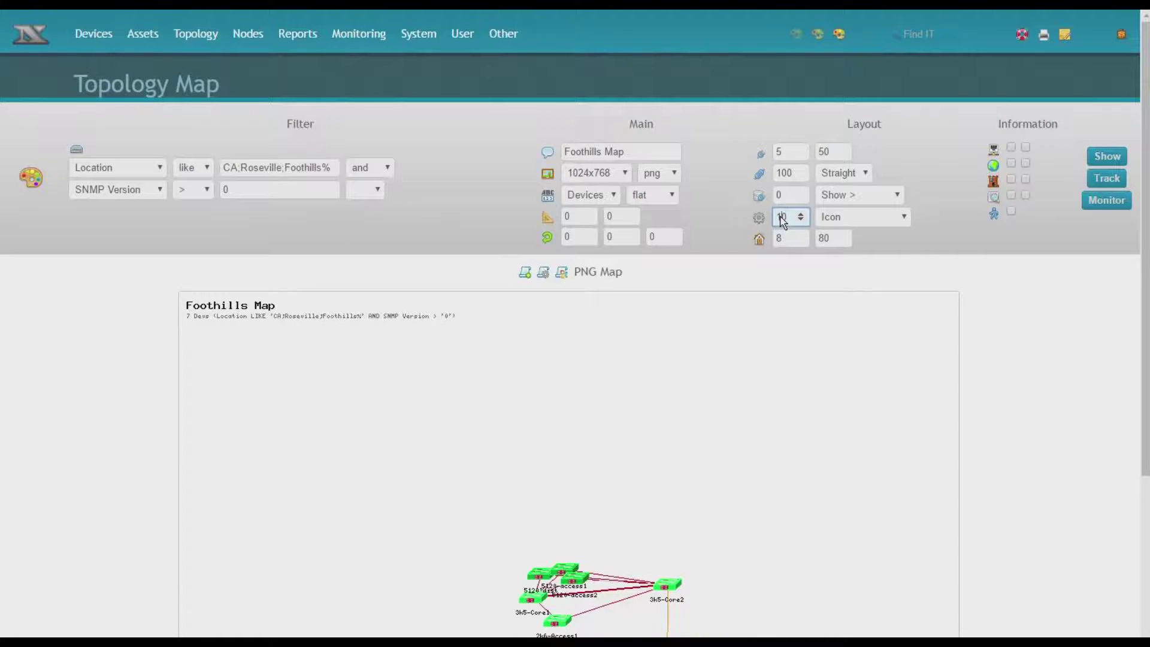
pyautogui.press('BackSpace')
pyautogui.press('Return')
pyautogui.scroll(-2, 819, 349)
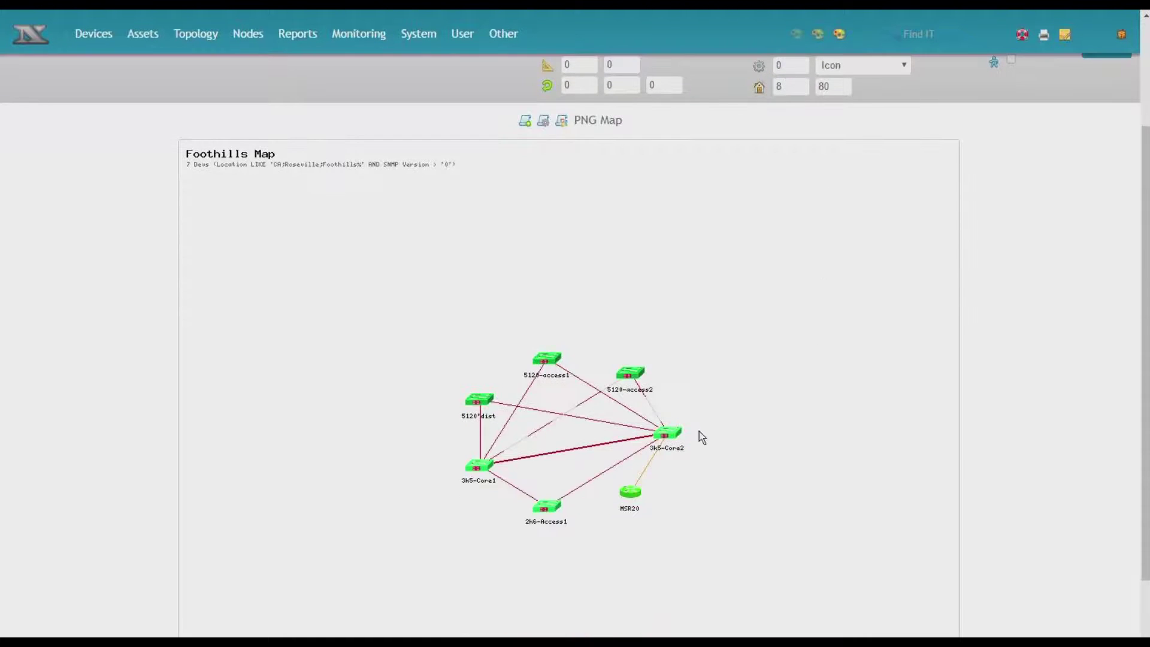
pyautogui.scroll(2, 707, 450)
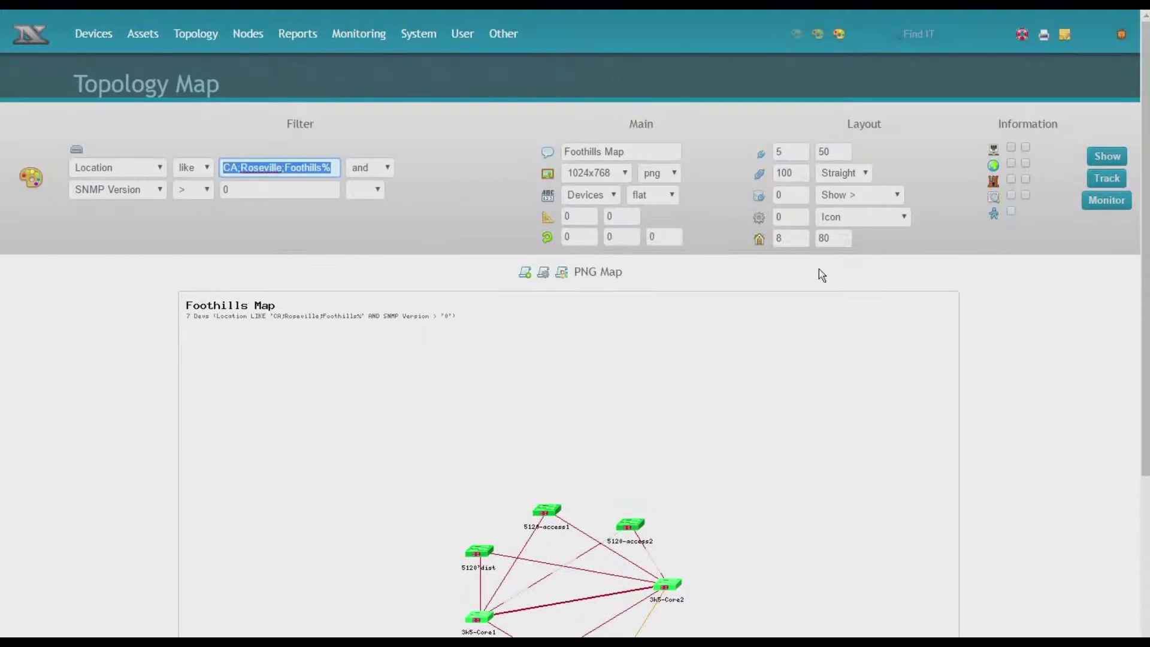
pyautogui.click(800, 213)
pyautogui.click(800, 214)
pyautogui.click(800, 213)
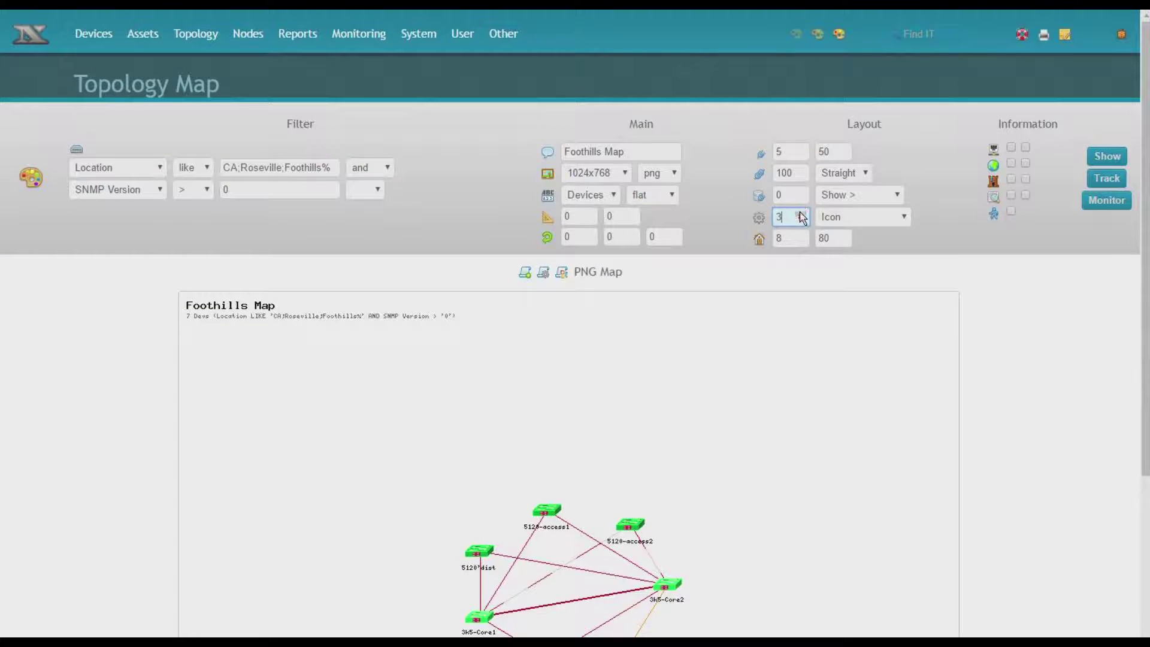
pyautogui.click(1107, 156)
pyautogui.scroll(-4, 764, 433)
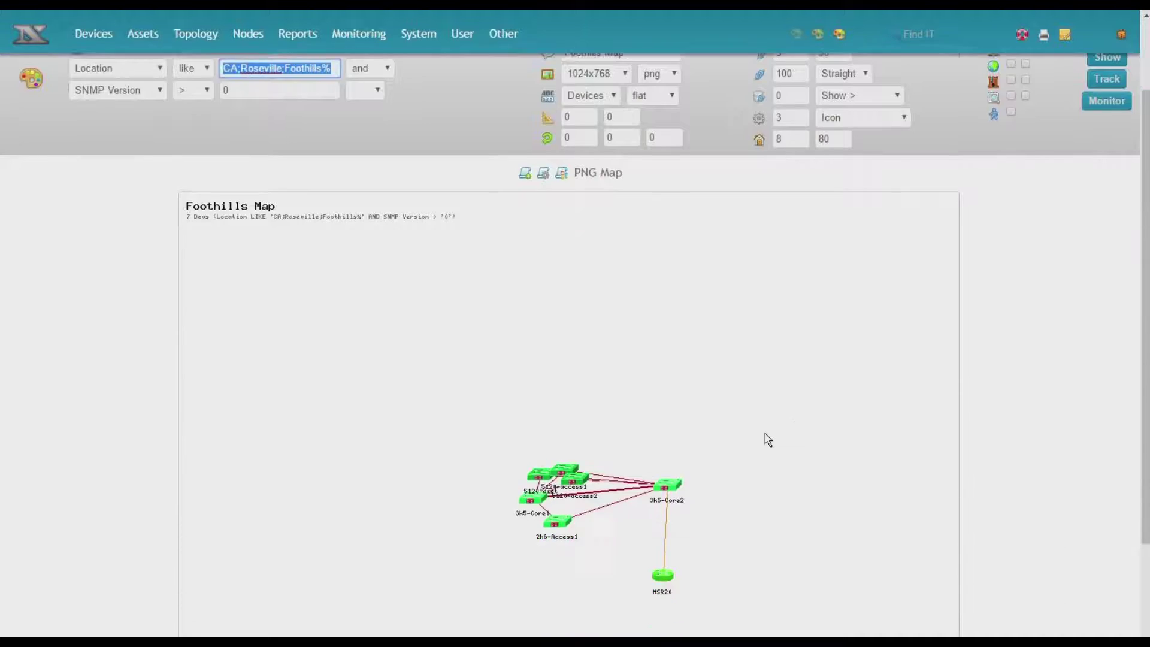
pyautogui.scroll(4, 764, 436)
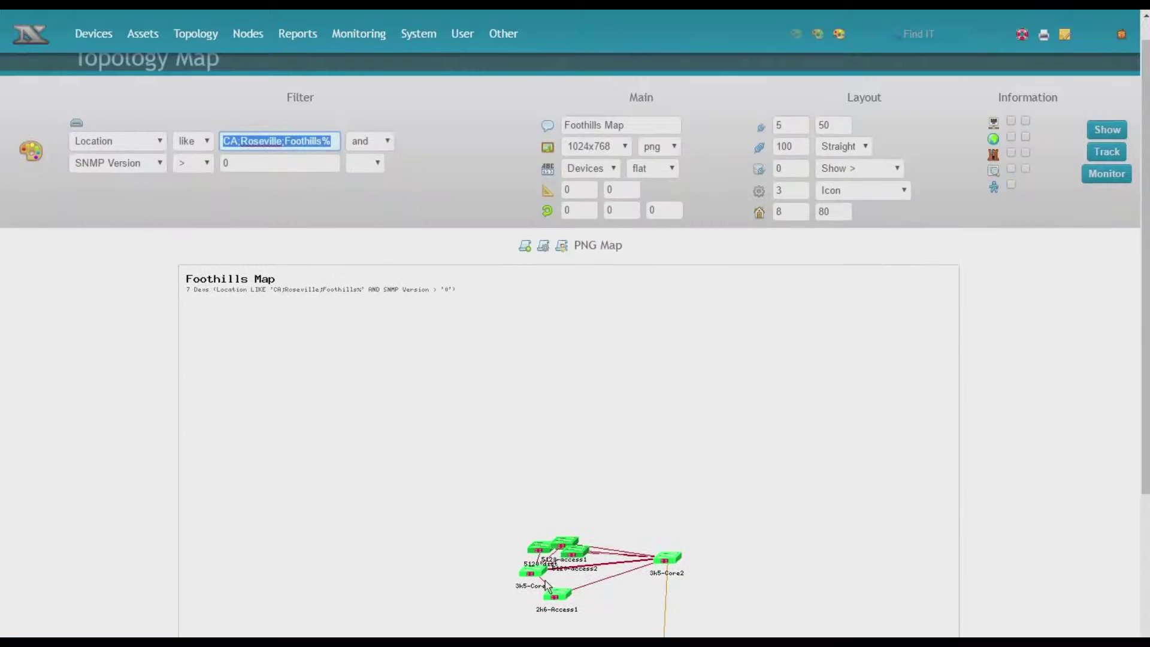
# - Set the arrangement value to -2 so devices are placed by link count
pyautogui.scroll(1, 683, 395)
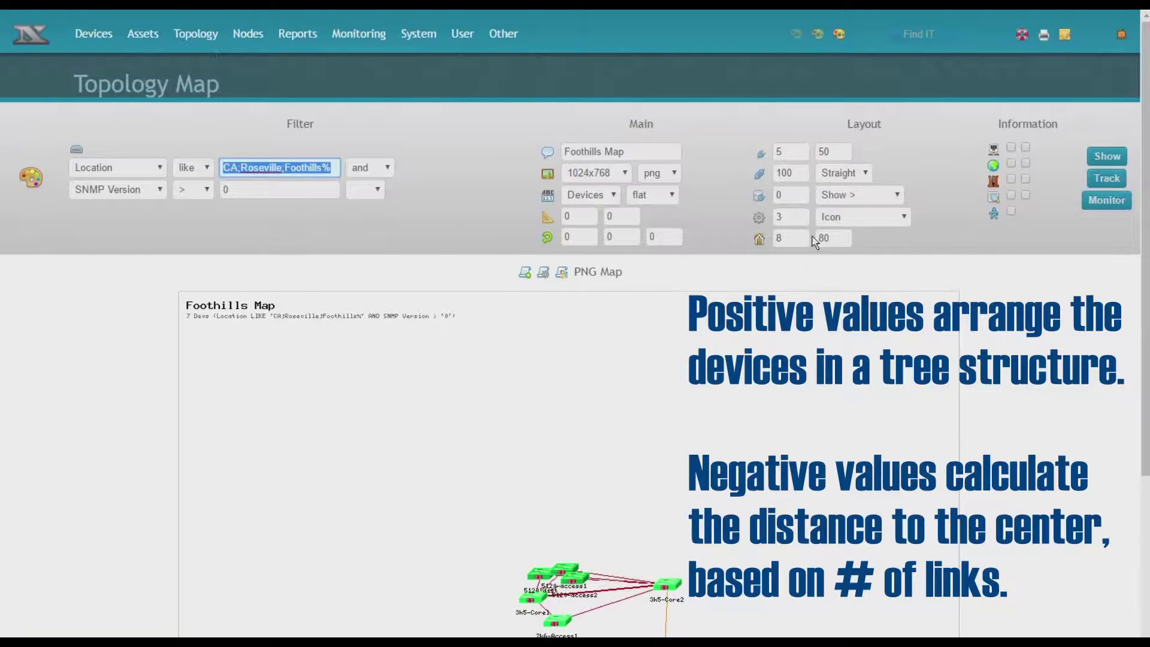
pyautogui.click(801, 220)
pyautogui.click(801, 220)
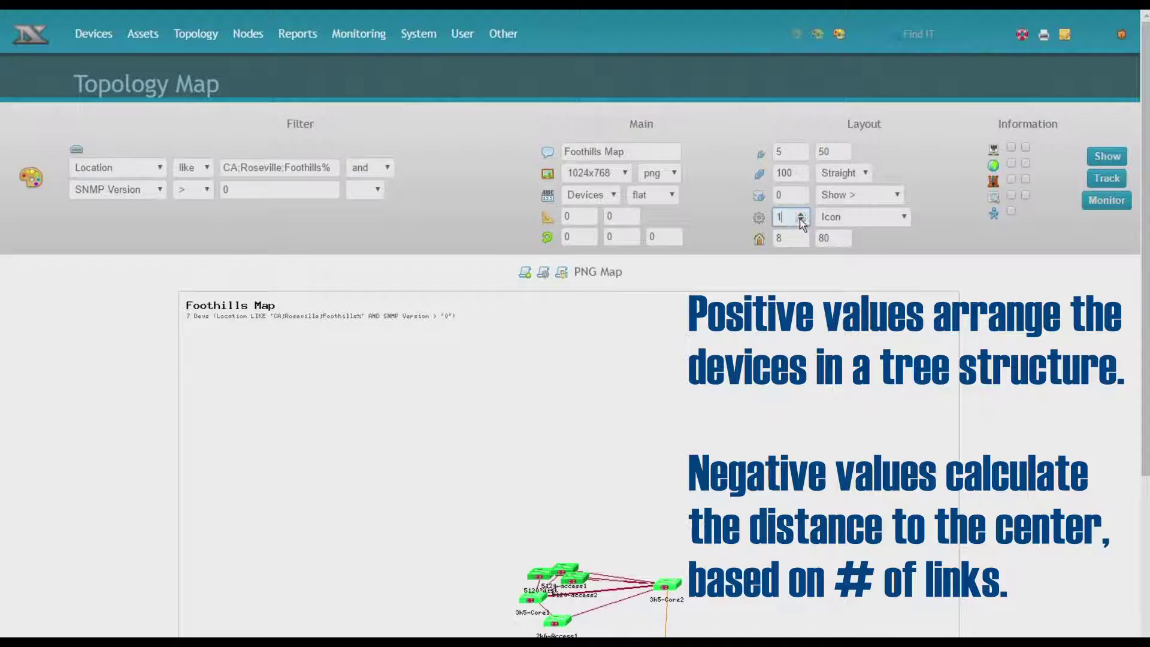
pyautogui.click(801, 220)
pyautogui.click(801, 220)
pyautogui.click(800, 219)
pyautogui.press('Return')
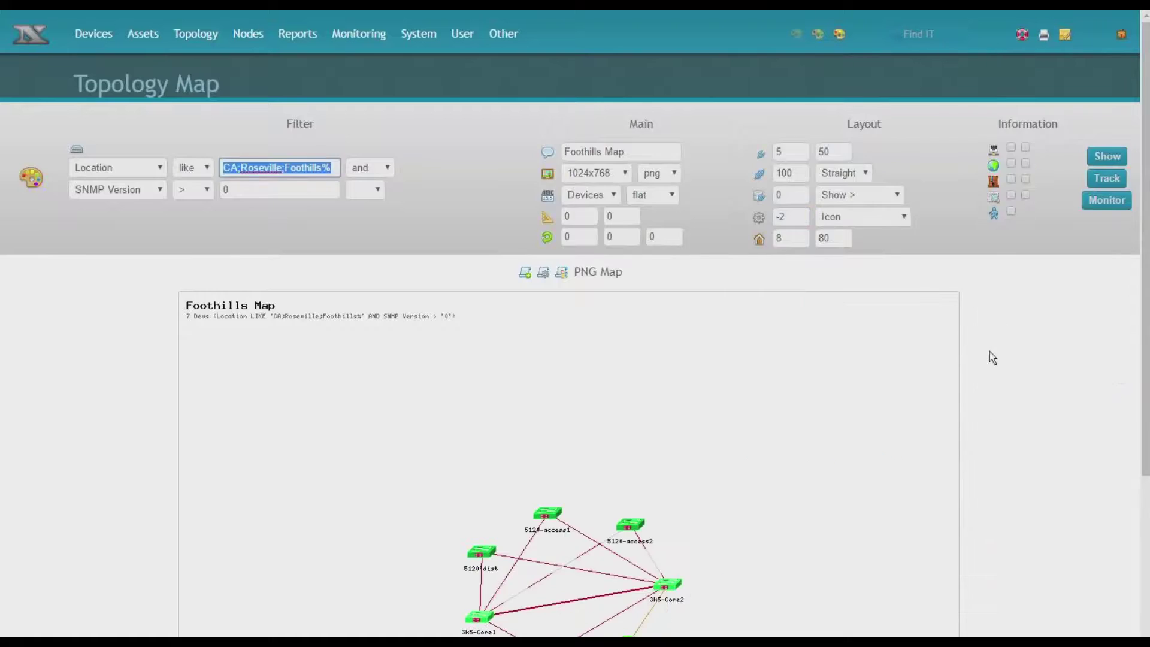
pyautogui.scroll(-1, 991, 359)
pyautogui.scroll(-3, 861, 495)
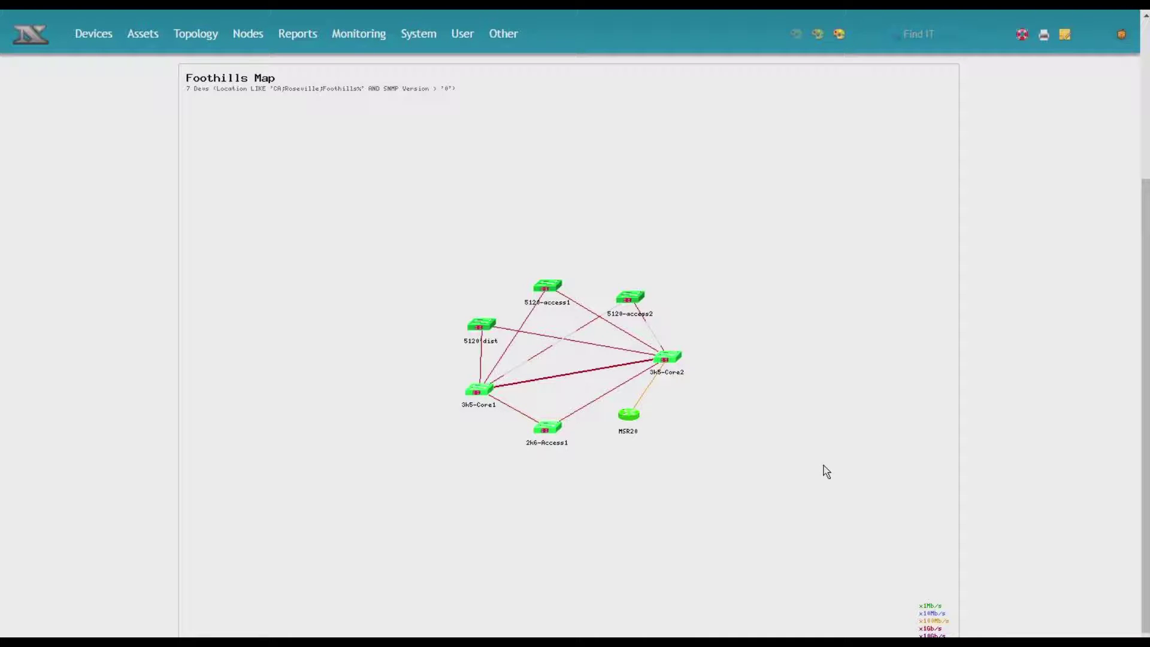
pyautogui.scroll(3, 825, 471)
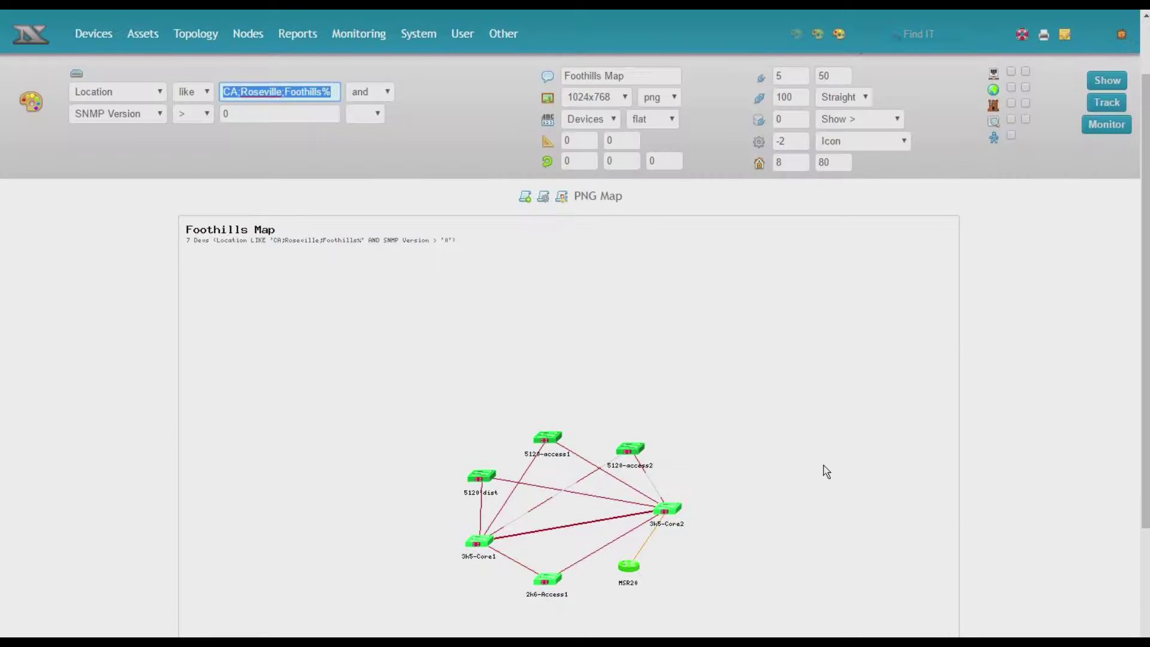
# - Redraw the Foothills map in the layer layout and select the Core layer name
pyautogui.click(658, 120)
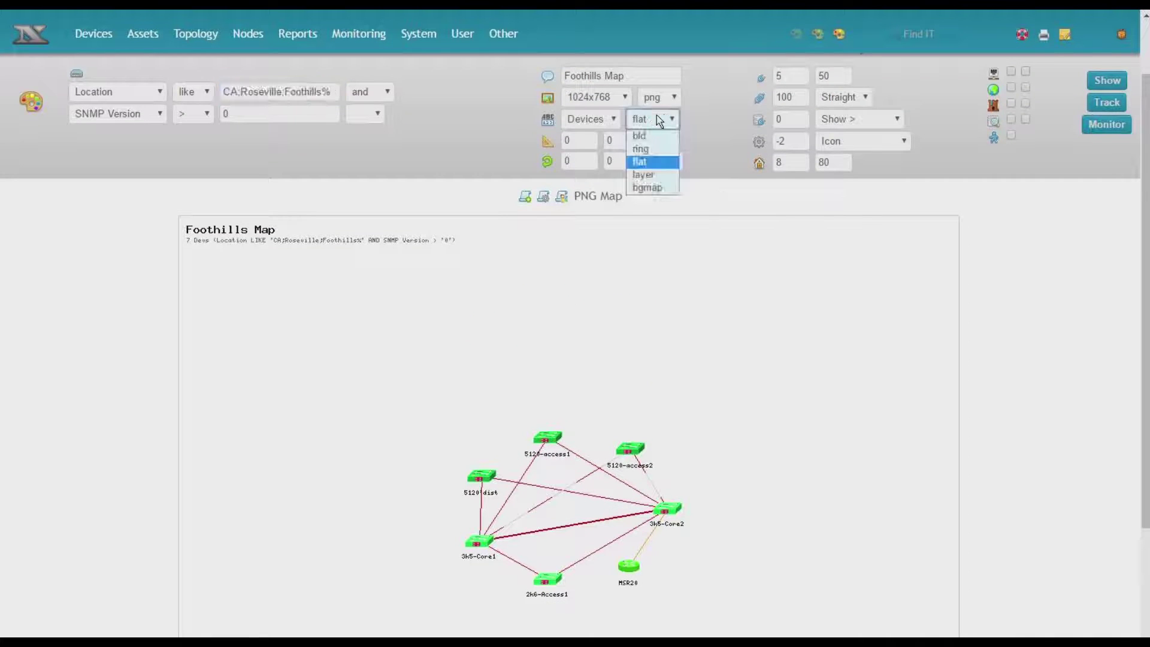
pyautogui.click(646, 175)
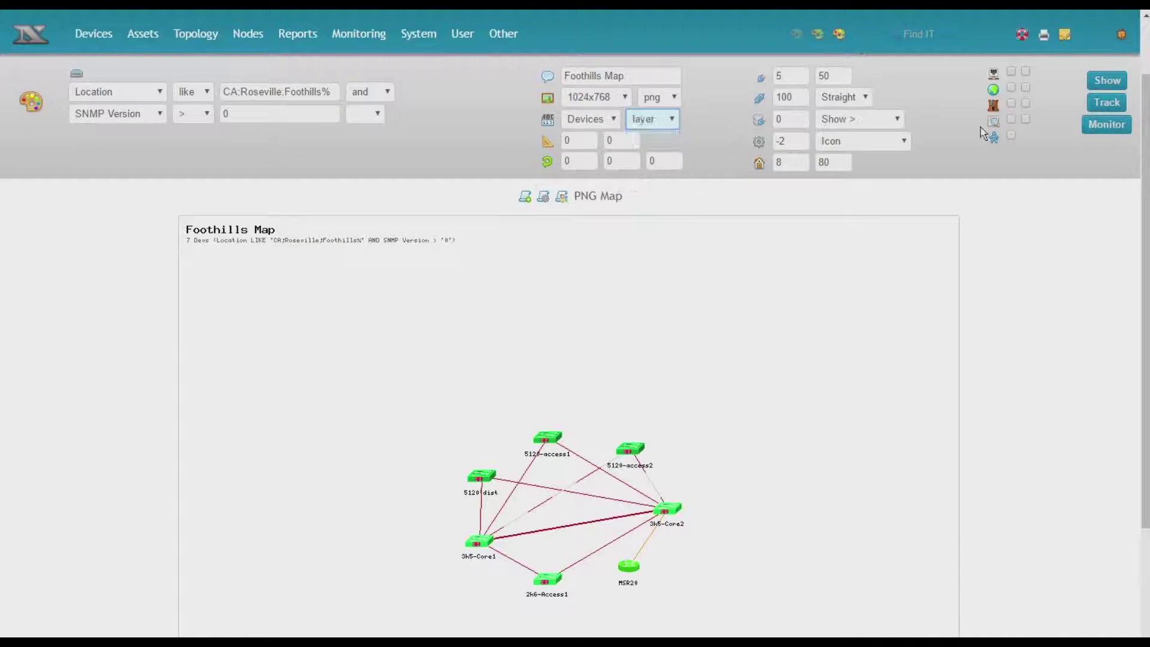
pyautogui.click(1107, 80)
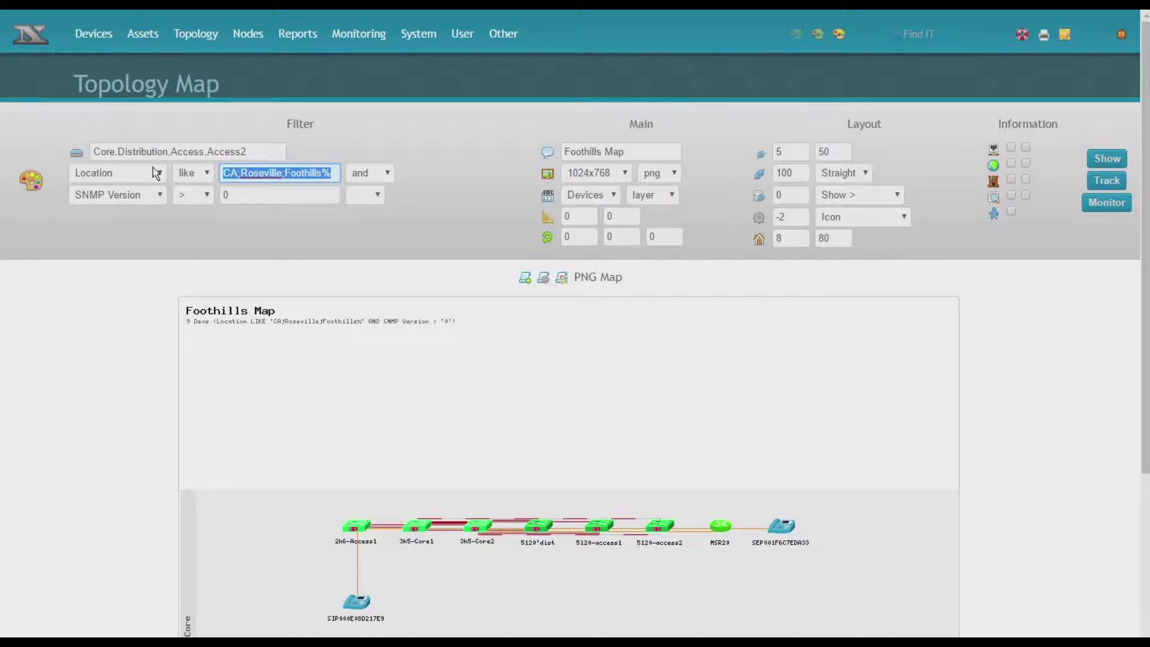
pyautogui.doubleClick(102, 154)
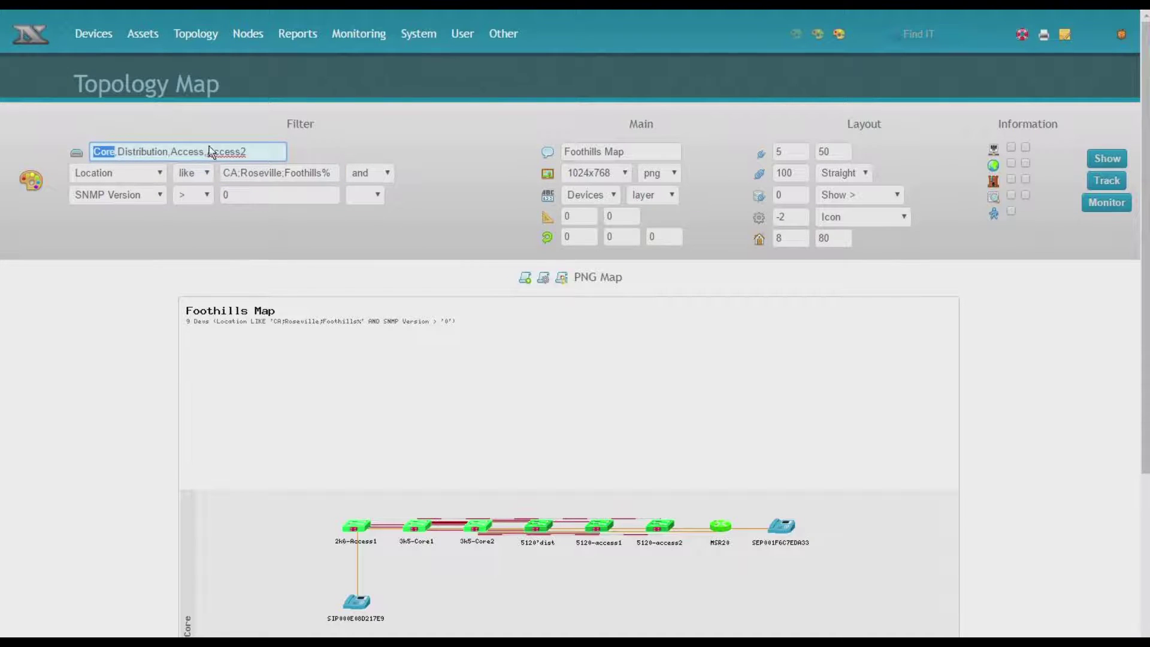
# - Change the first filter to Device ~ core and redraw the map
pyautogui.click(152, 174)
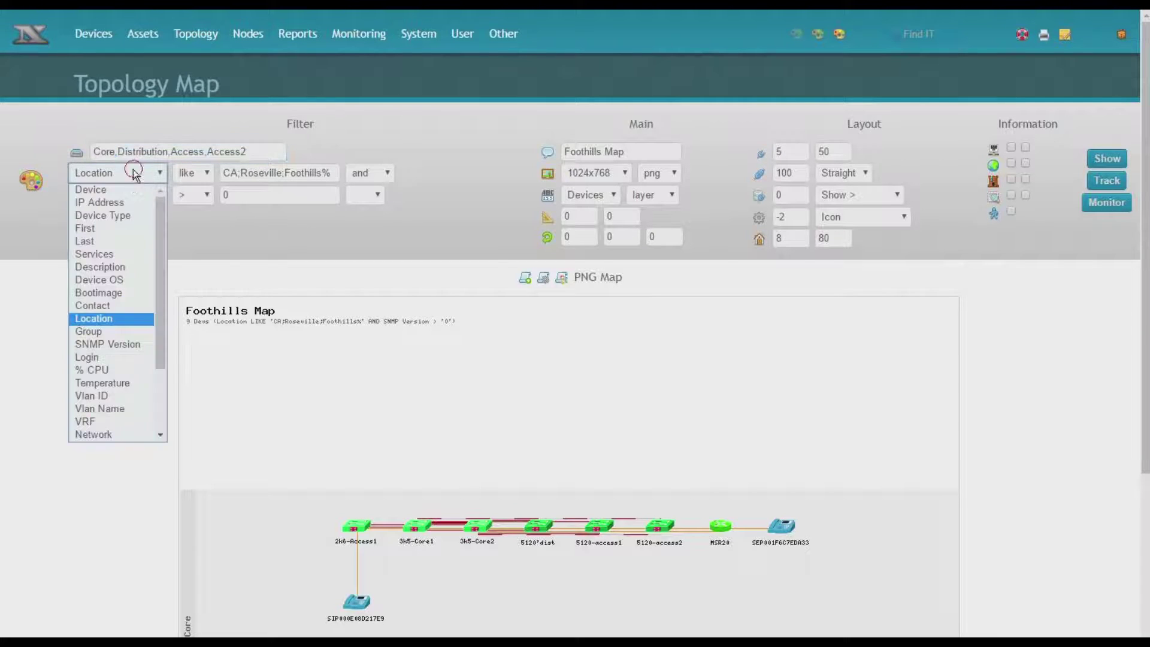
pyautogui.click(122, 187)
pyautogui.click(191, 177)
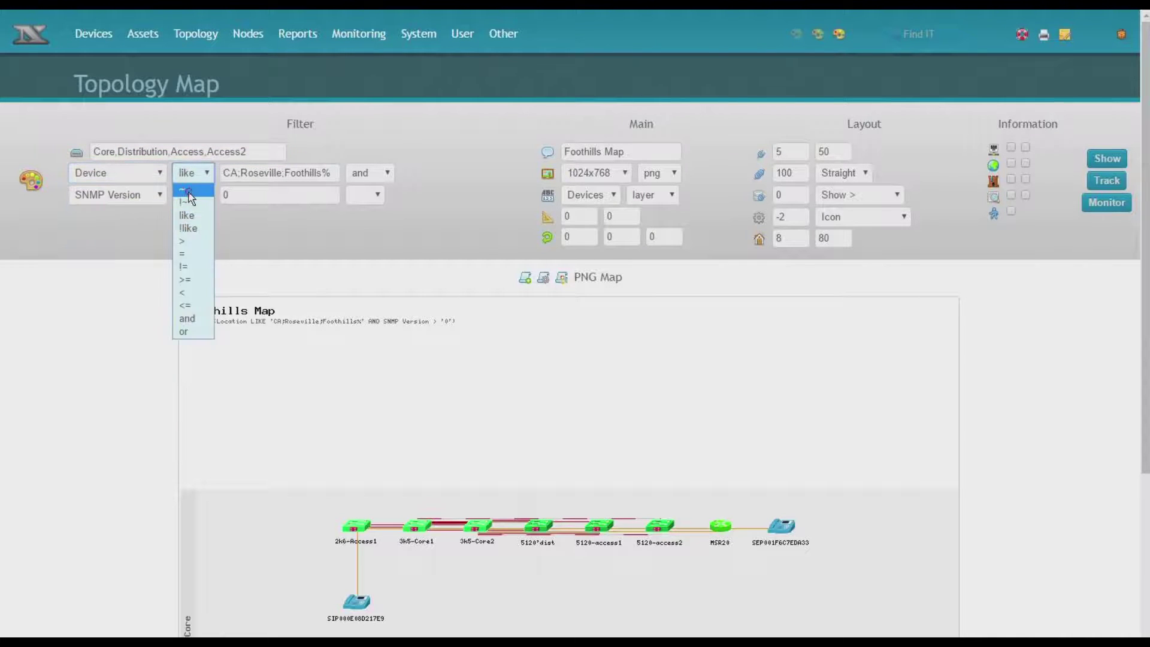
pyautogui.click(186, 191)
pyautogui.click(264, 179)
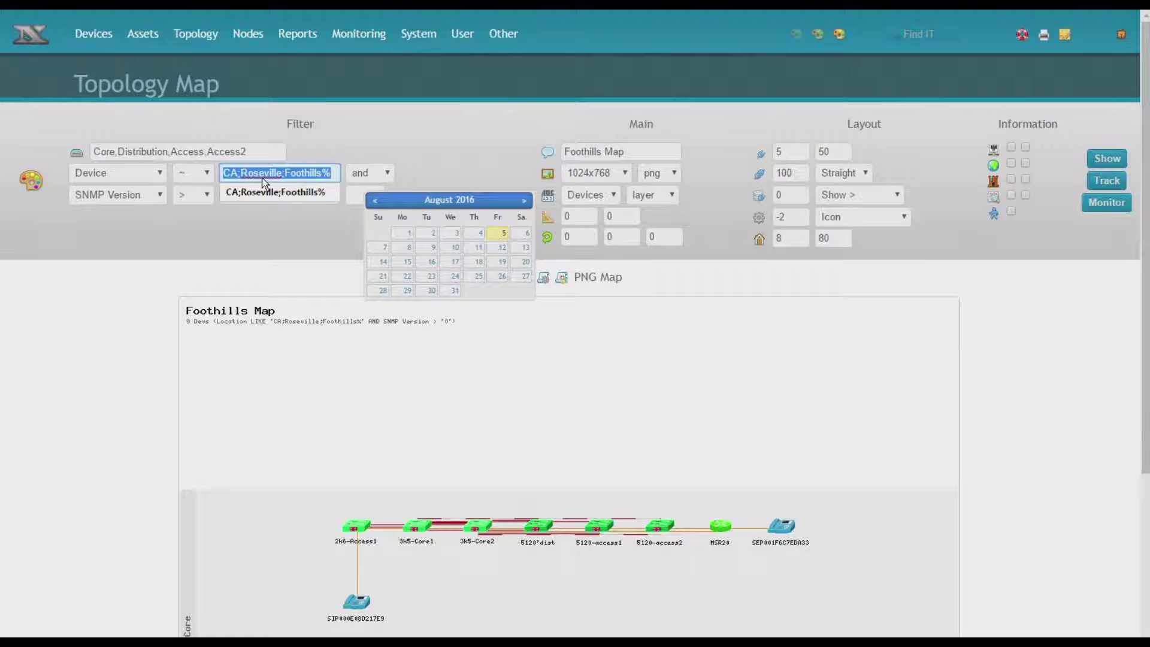
pyautogui.write('core')
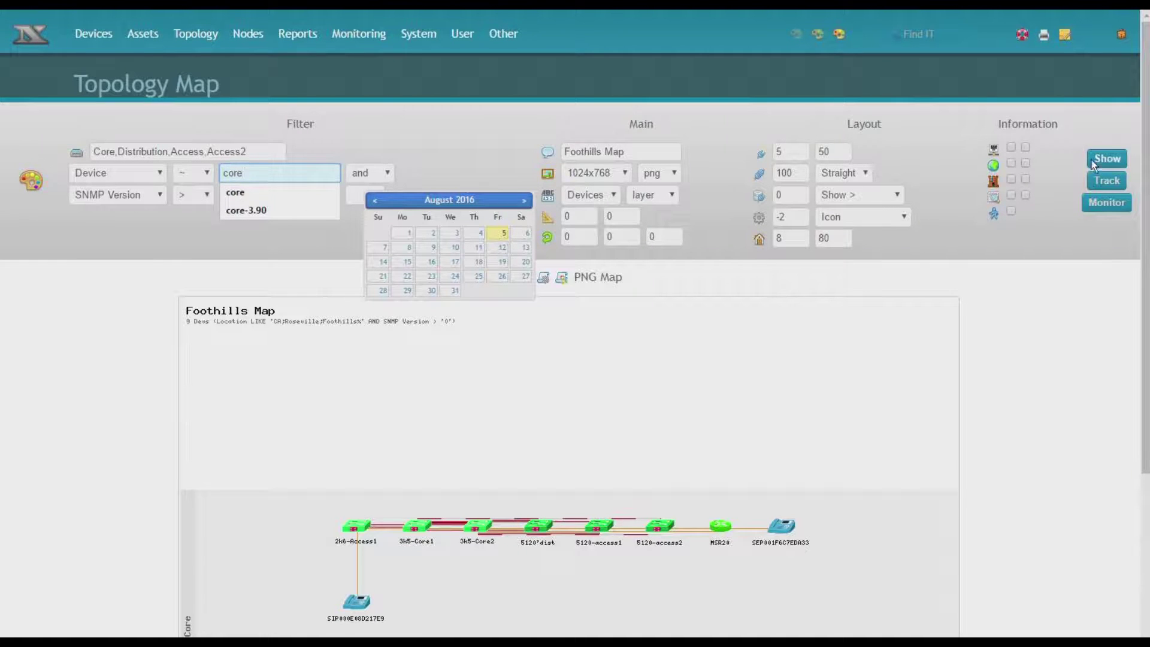
pyautogui.click(1107, 159)
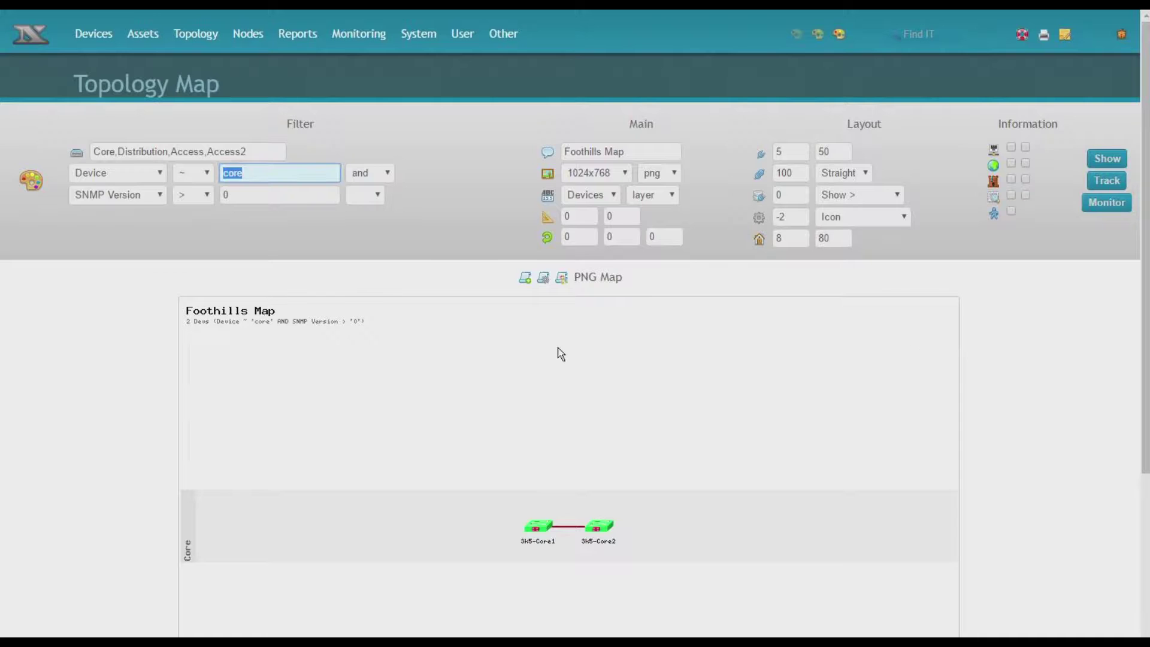
# - Add filters Device ~ dist and 'and' Device ~ acces, then redraw the map
pyautogui.click(138, 195)
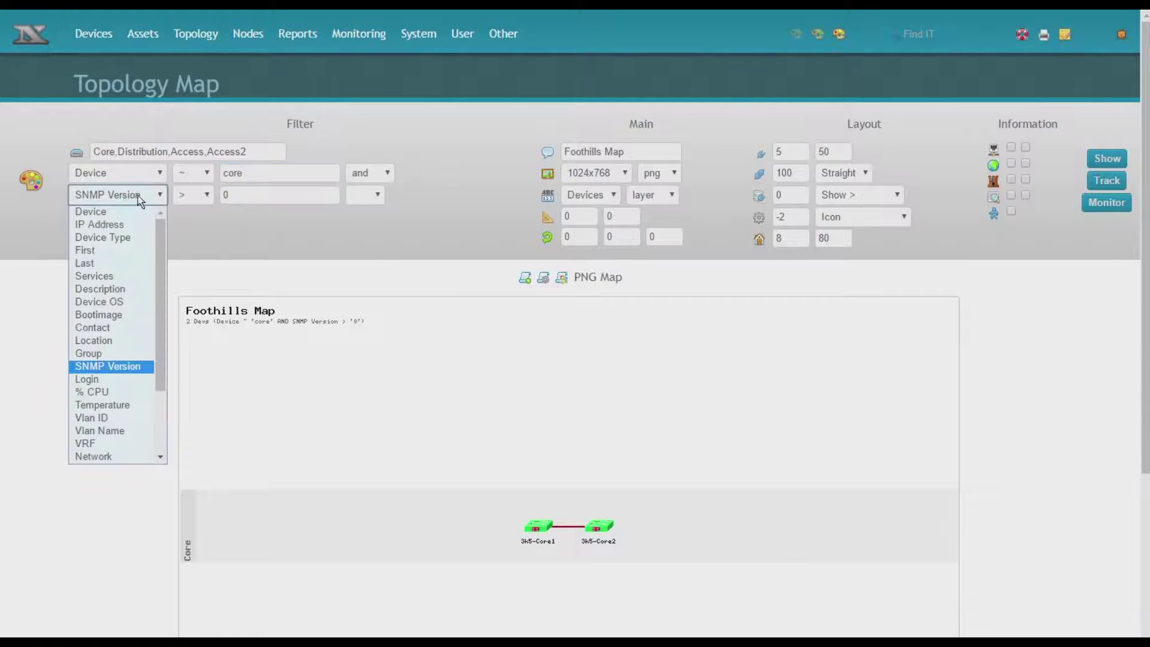
pyautogui.click(106, 214)
pyautogui.click(197, 195)
pyautogui.click(203, 214)
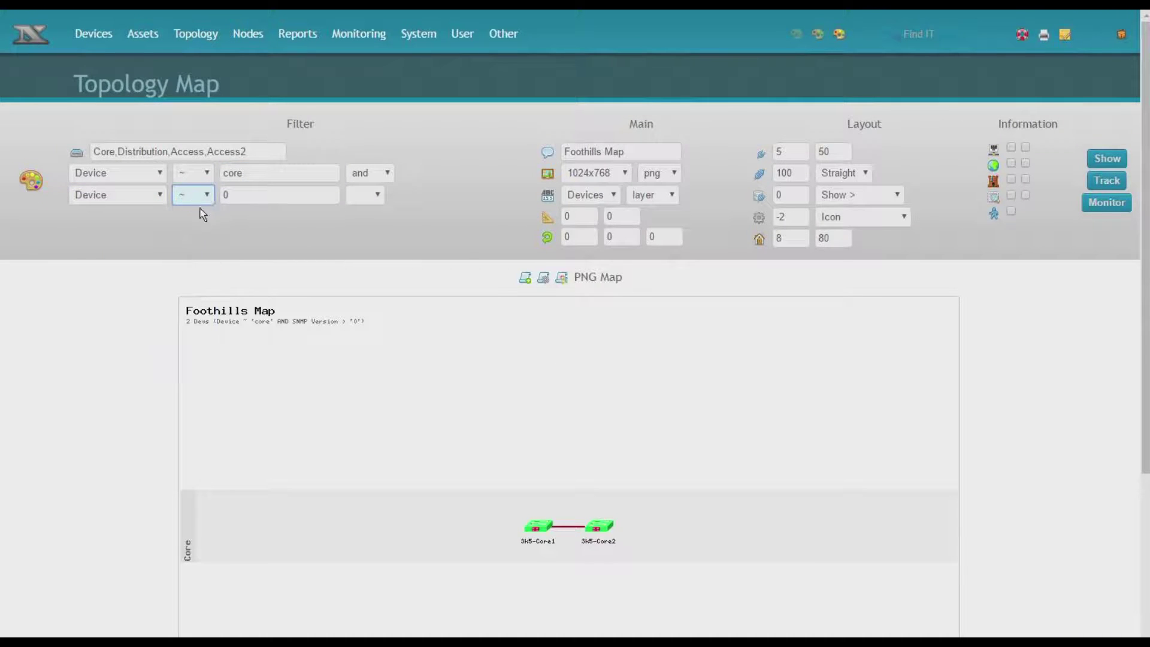
pyautogui.click(233, 196)
pyautogui.write('dist')
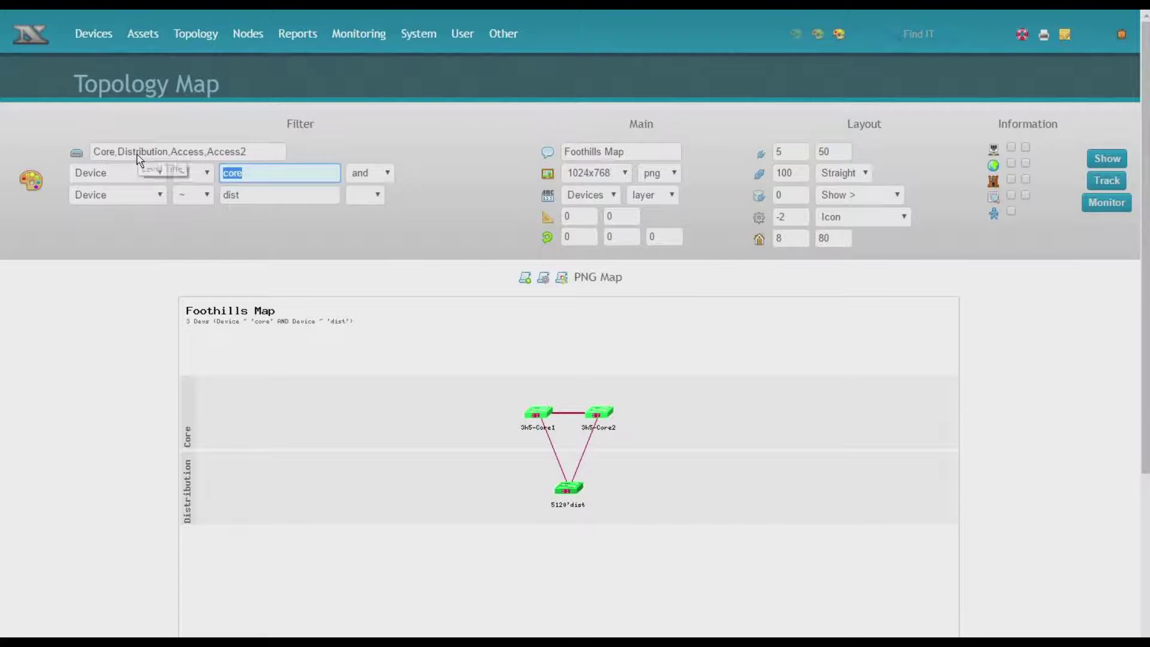
pyautogui.click(366, 195)
pyautogui.click(357, 226)
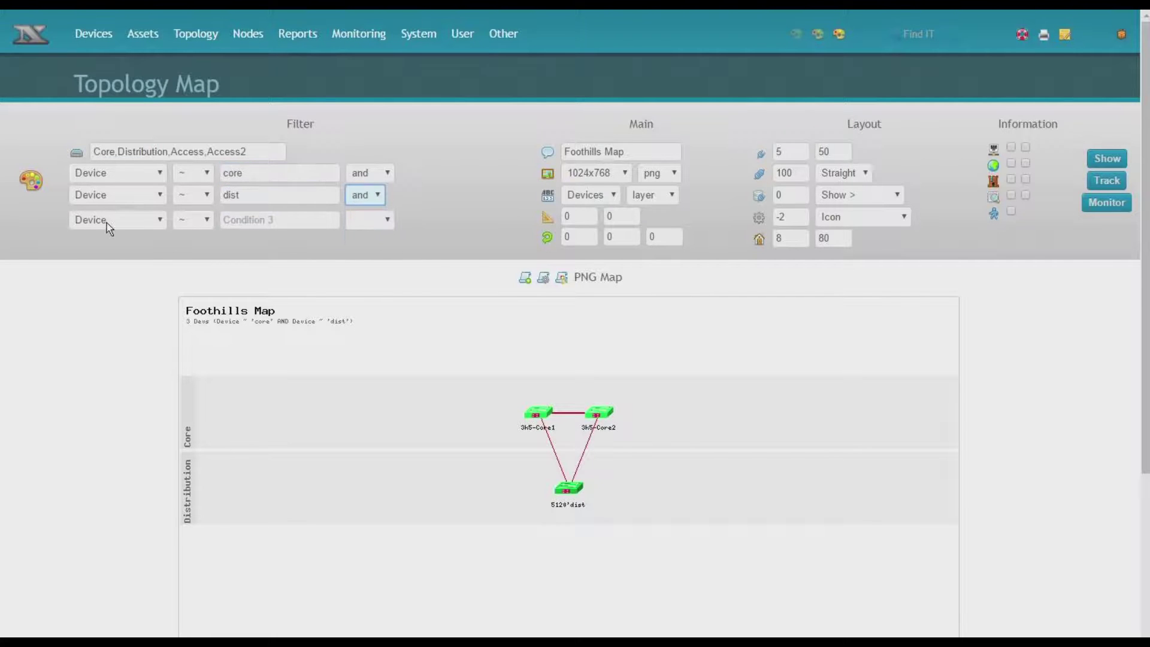
pyautogui.click(253, 221)
pyautogui.write('ac')
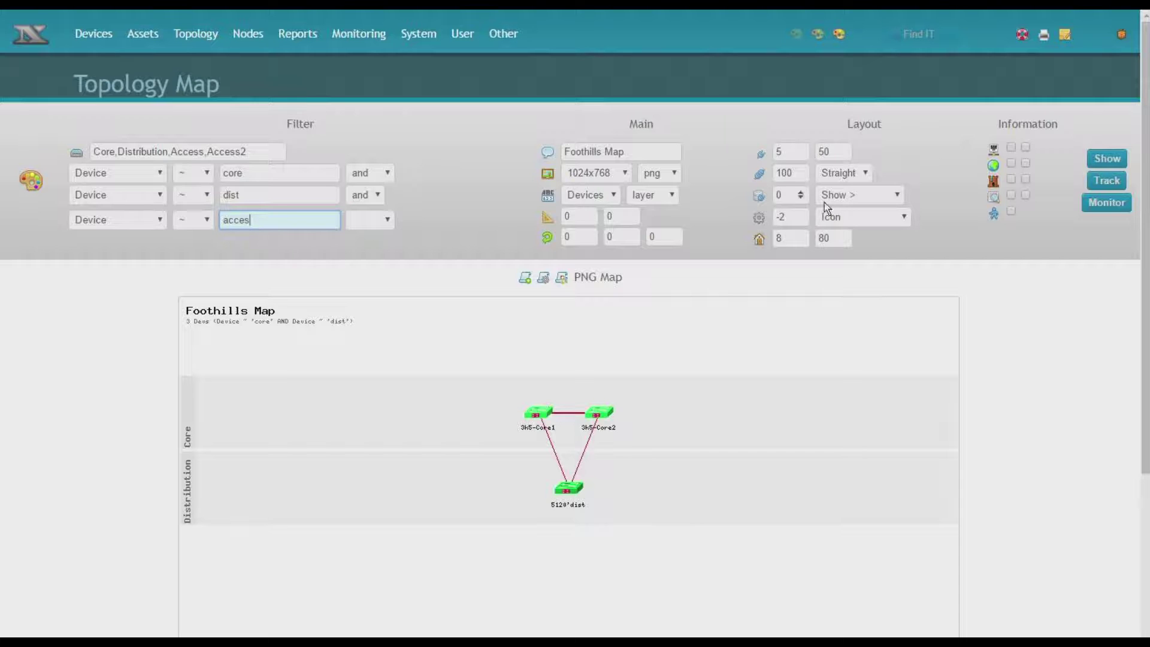
pyautogui.write('ces')
pyautogui.click(1107, 159)
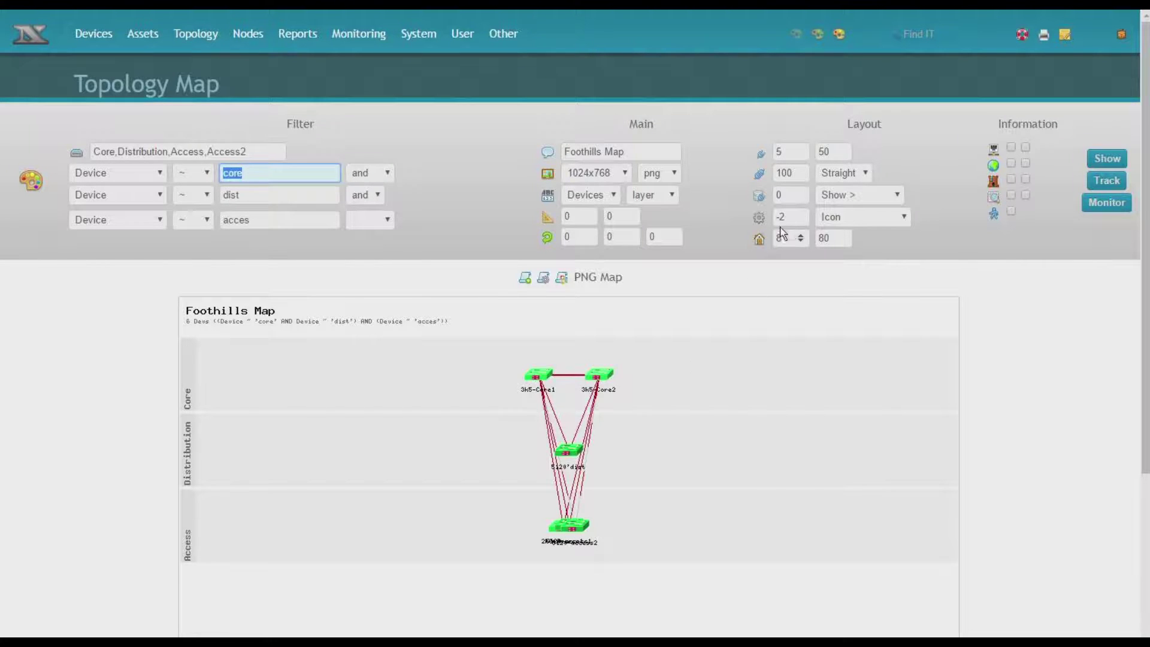
# - Try a Layout row value of 0, then restore it to 100
pyautogui.doubleClick(785, 174)
pyautogui.write('0')
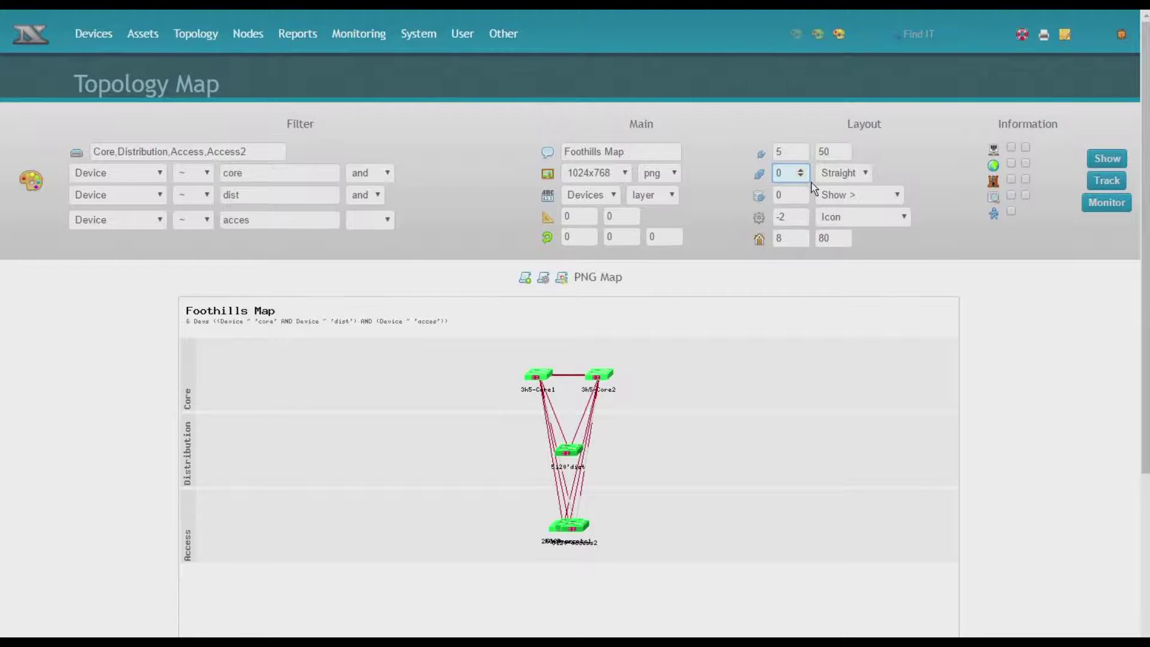
pyautogui.press('Return')
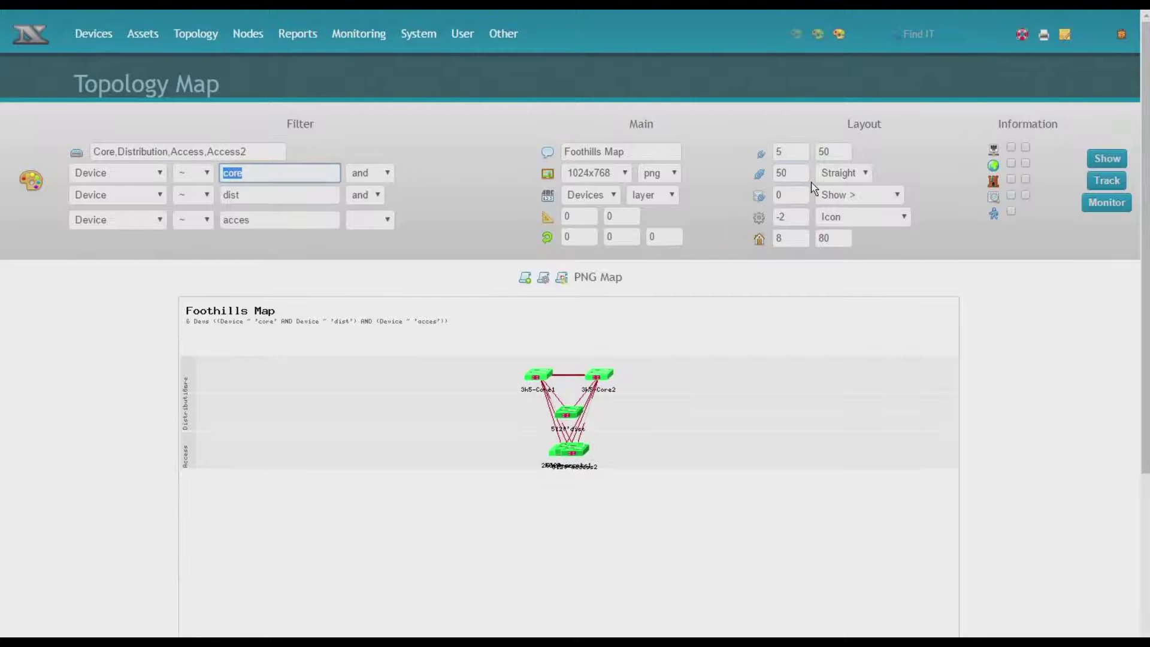
pyautogui.click(773, 173)
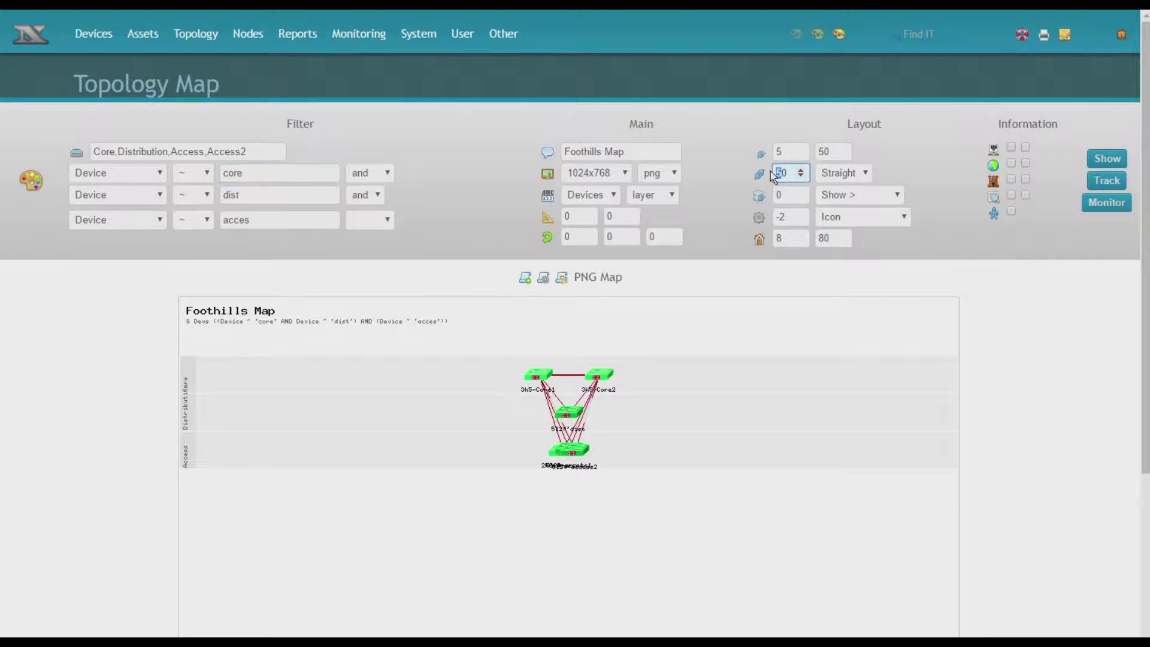
pyautogui.write('100')
pyautogui.press('Return')
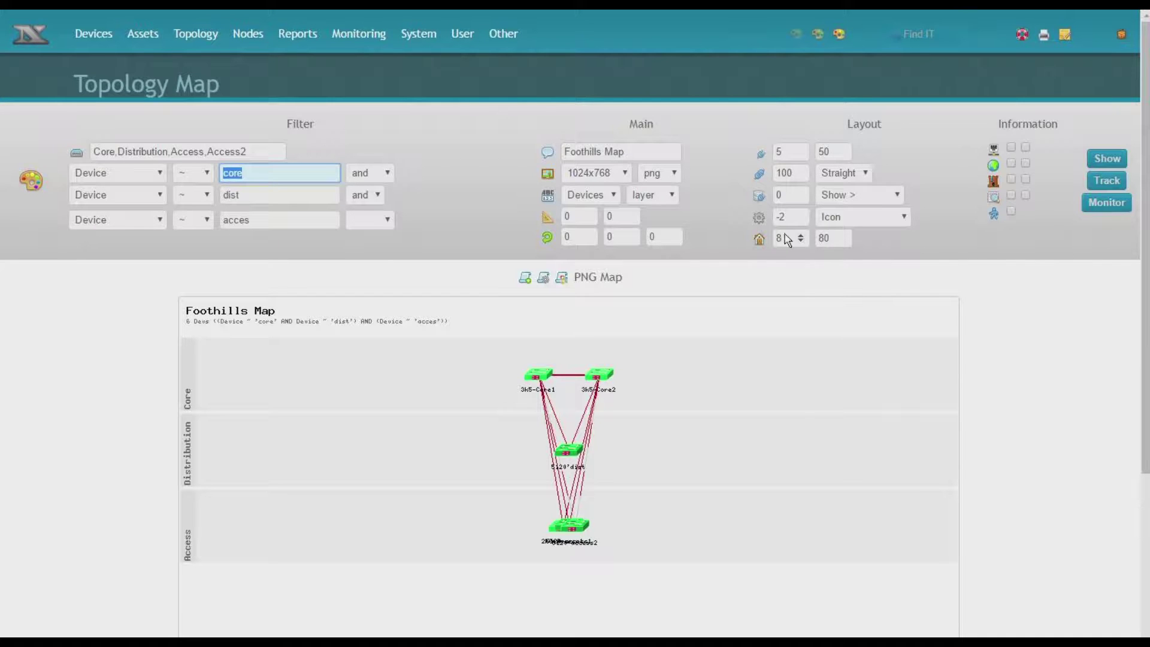
# - Change the 80 layout size to 200 to widen the layered map
pyautogui.click(824, 239)
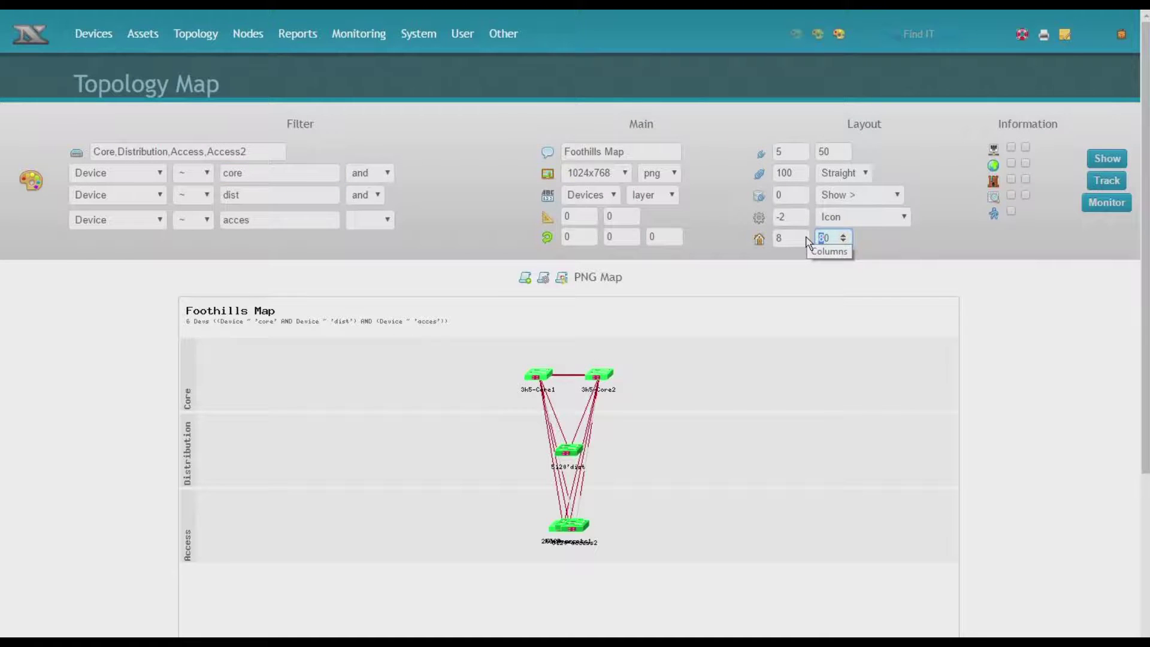
pyautogui.write('200')
pyautogui.press('Return')
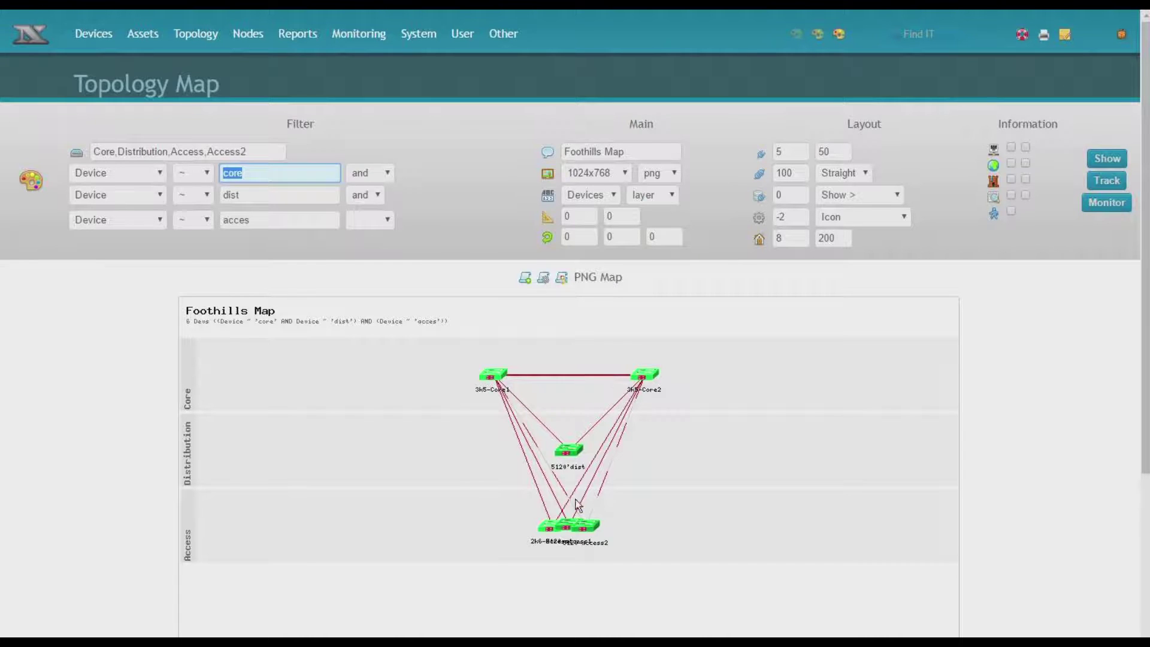
pyautogui.moveTo(557, 530)
pyautogui.moveTo(575, 453)
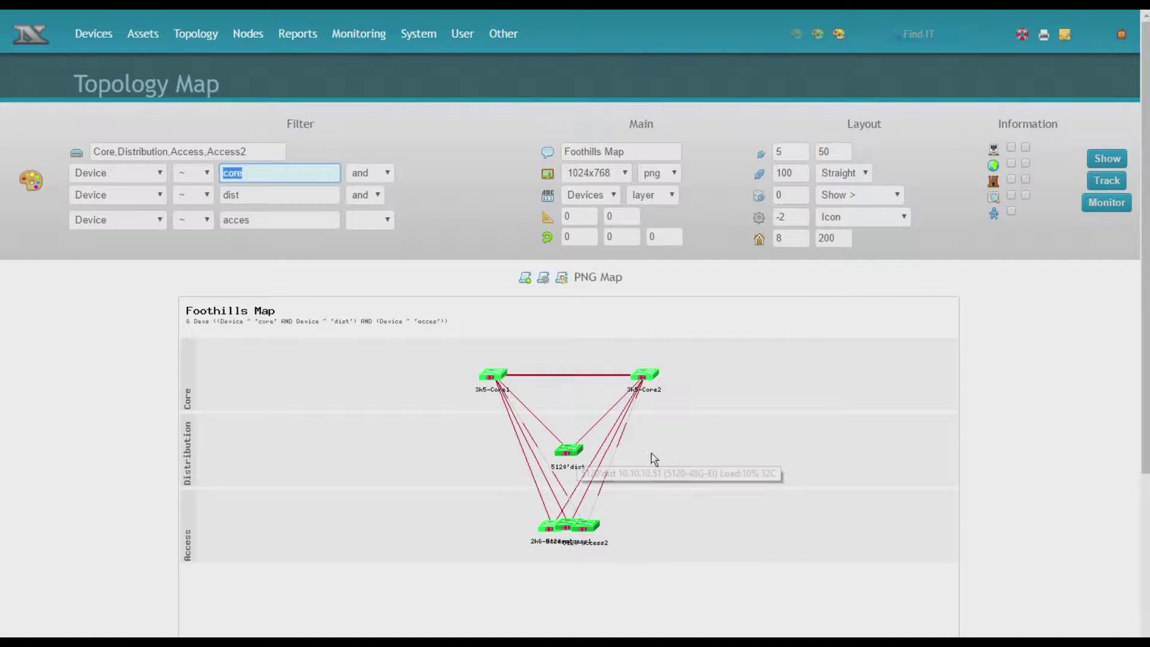
# - Lower the first Layout value from 5 to 2, then to 1, redrawing the Foothills Map each time
pyautogui.click(801, 154)
pyautogui.click(800, 155)
pyautogui.click(800, 155)
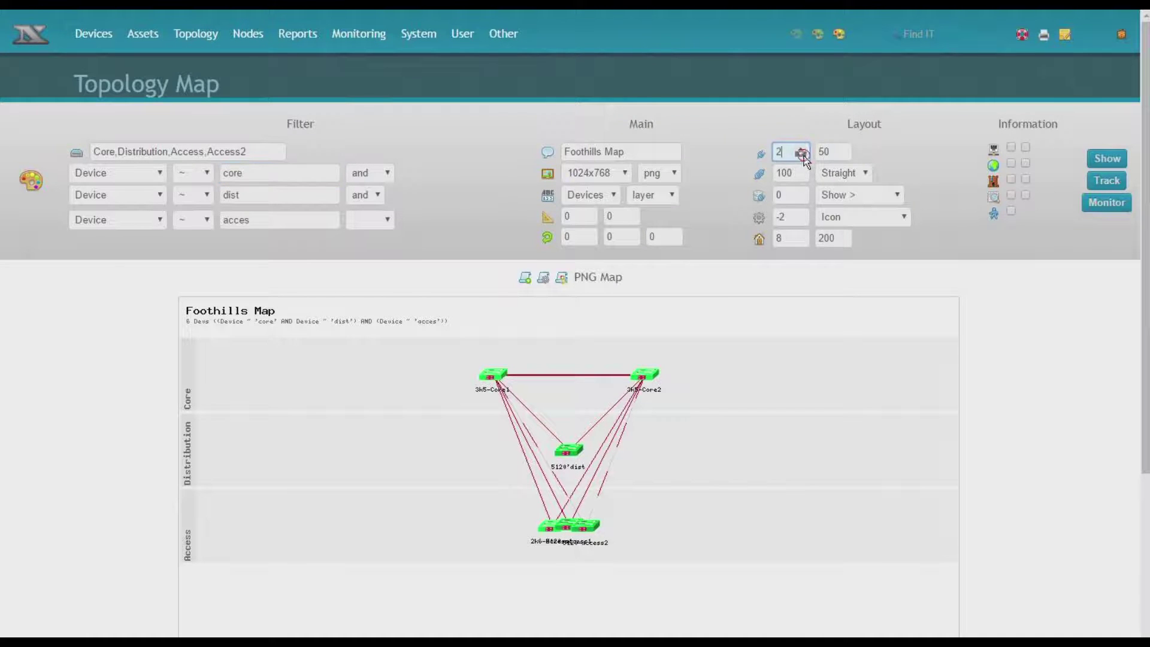
pyautogui.click(1105, 159)
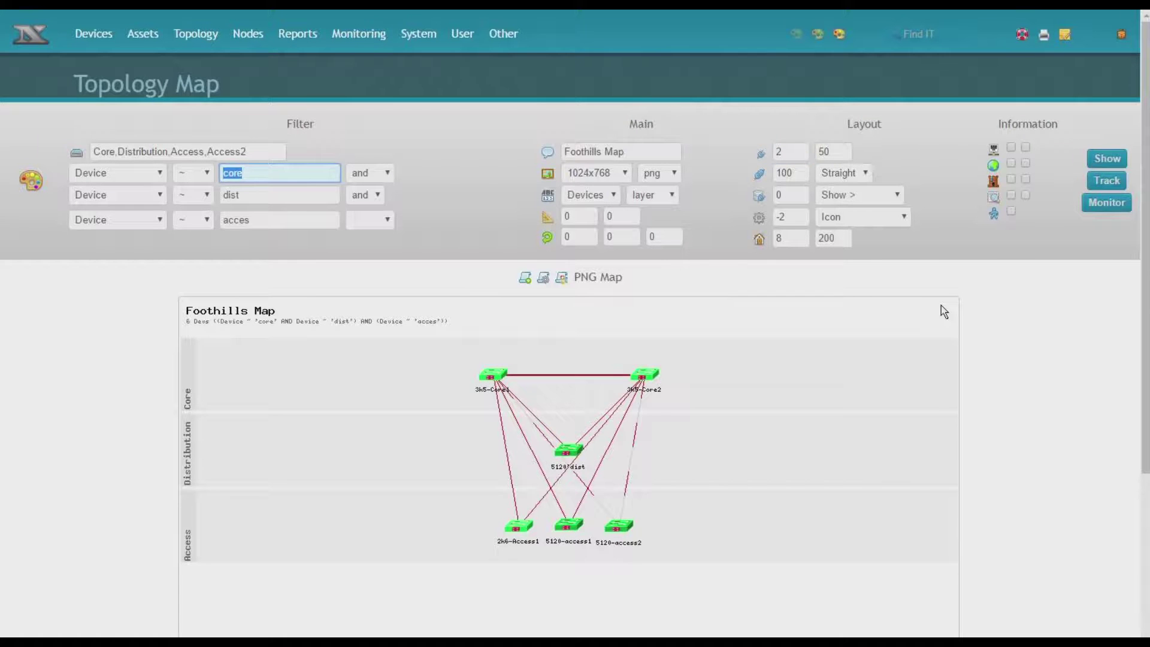
pyautogui.click(801, 155)
pyautogui.click(1106, 159)
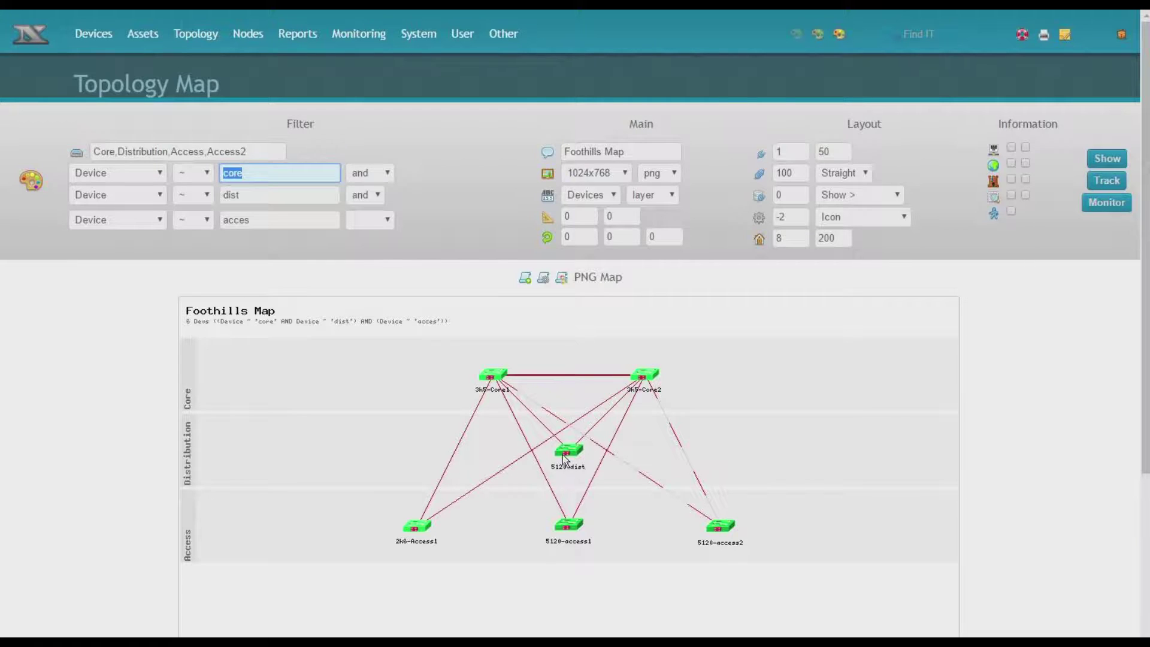
pyautogui.moveTo(564, 460)
pyautogui.moveTo(649, 389)
# - Draw devices as medium images, with IP addresses under labels and interface labels on links
pyautogui.click(896, 218)
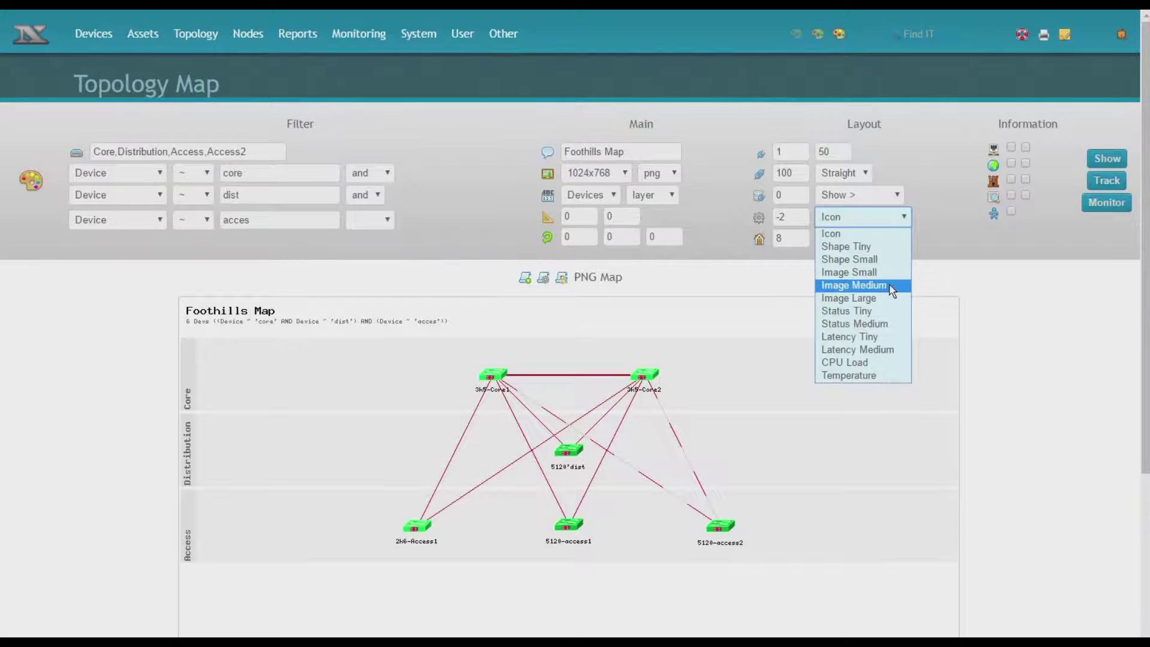
pyautogui.click(889, 285)
pyautogui.click(1106, 159)
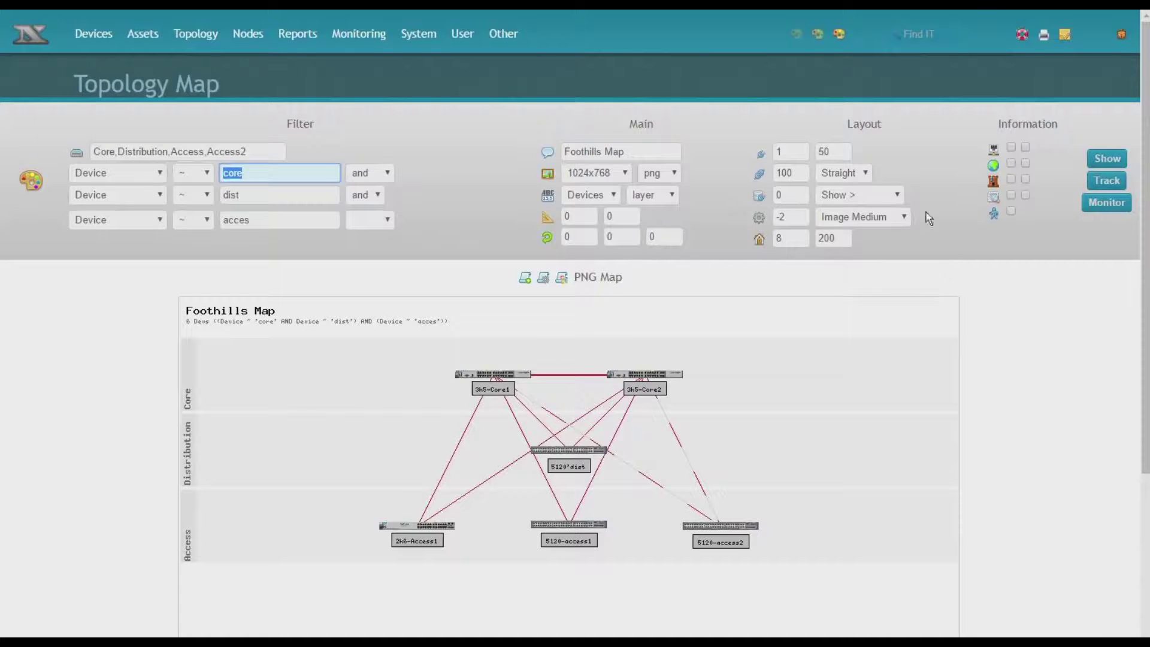
pyautogui.click(1012, 163)
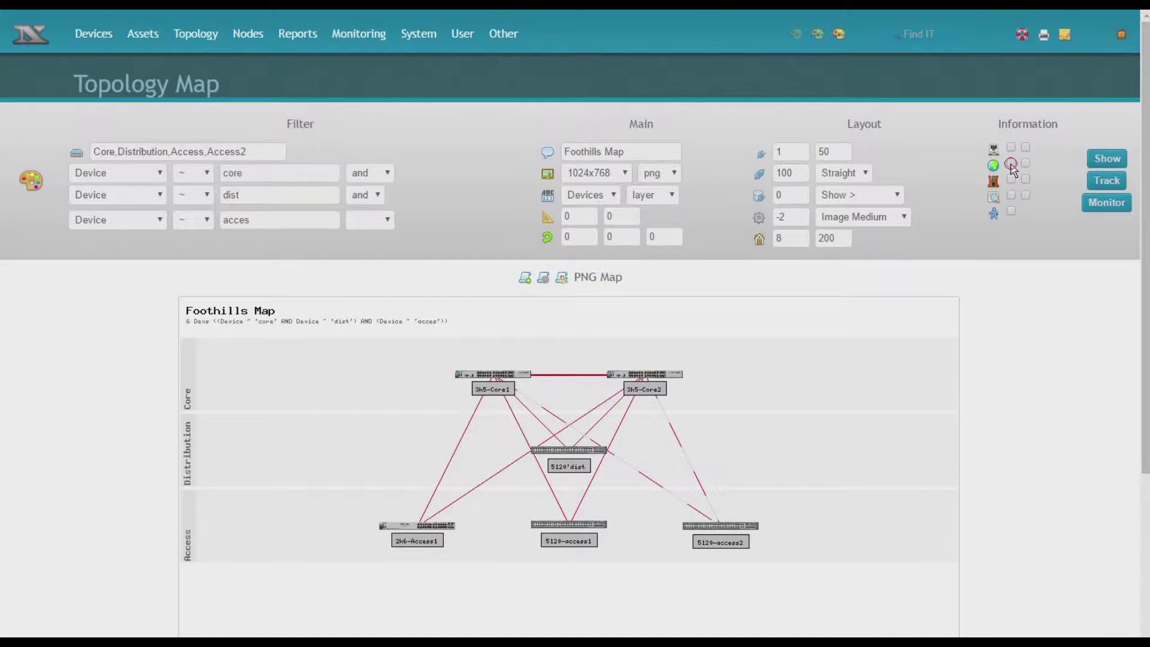
pyautogui.click(1112, 161)
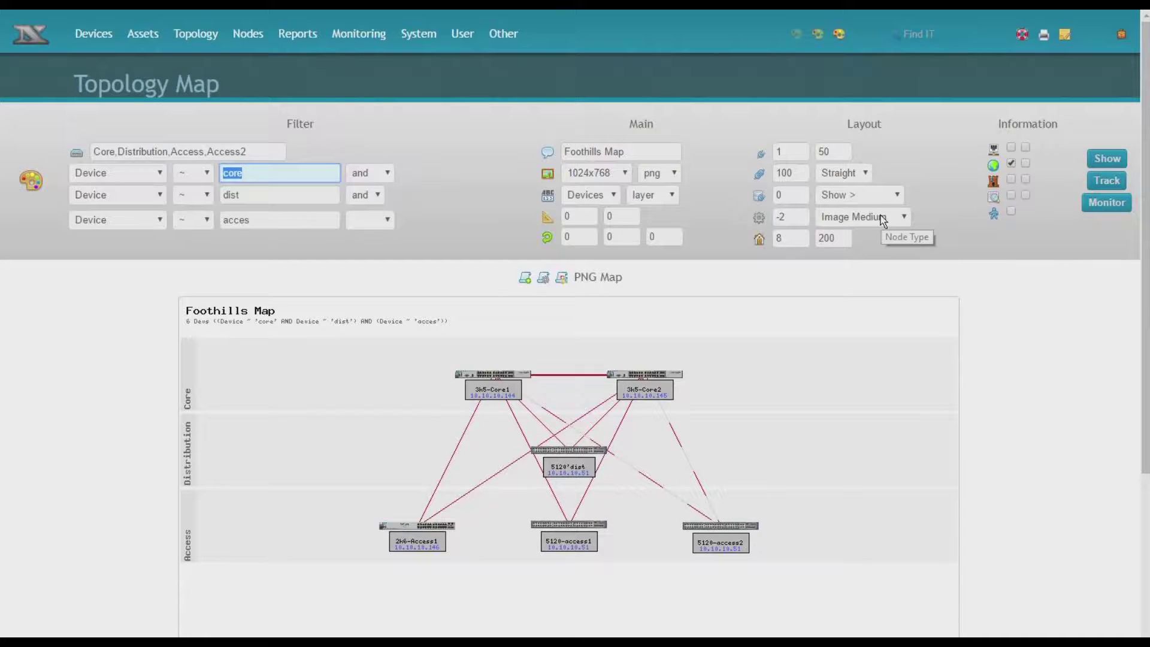
pyautogui.click(1011, 147)
pyautogui.click(1105, 159)
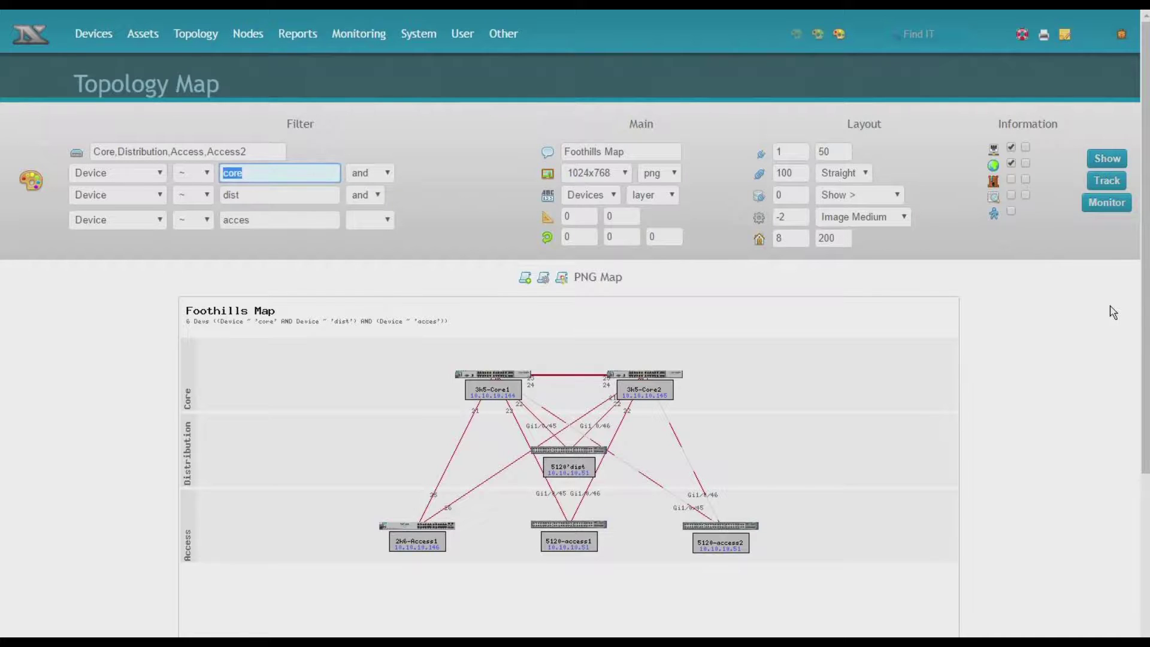
# - Set the map size to 640x480 and the layer spacing to 120
pyautogui.click(596, 173)
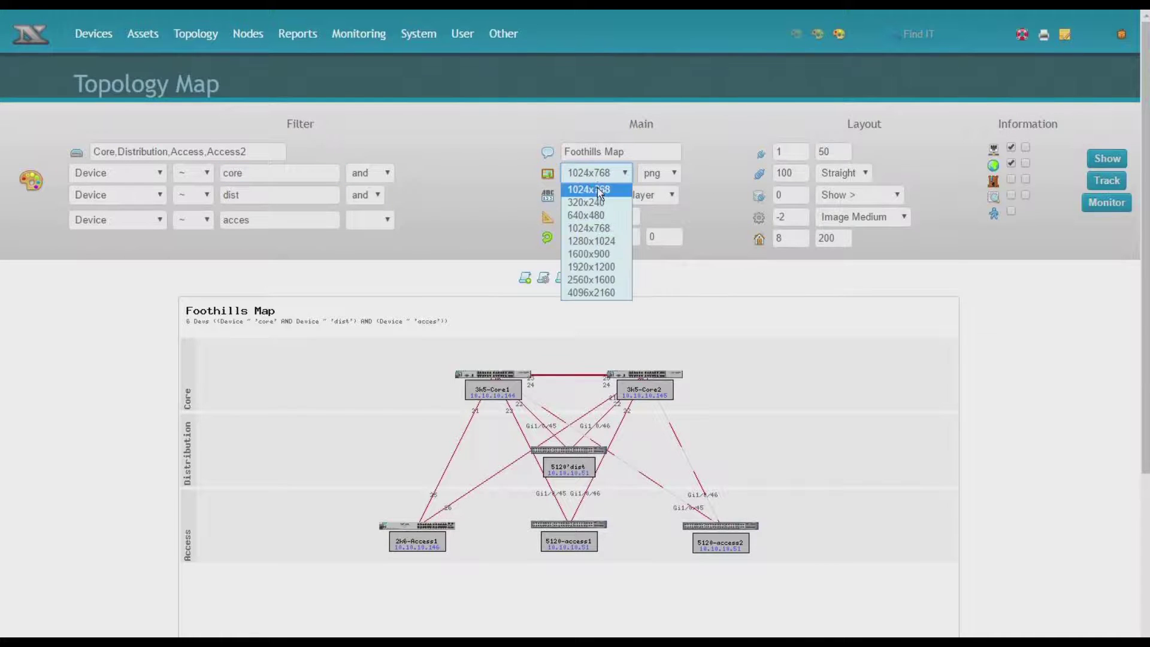
pyautogui.click(595, 216)
pyautogui.click(1103, 161)
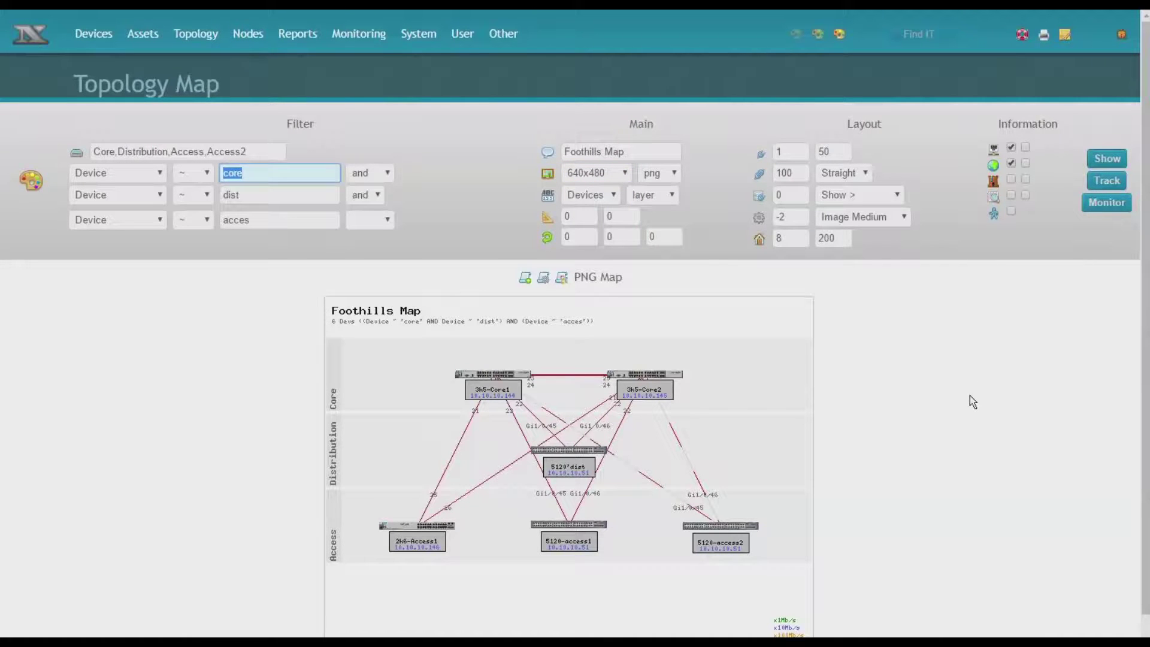
pyautogui.click(789, 175)
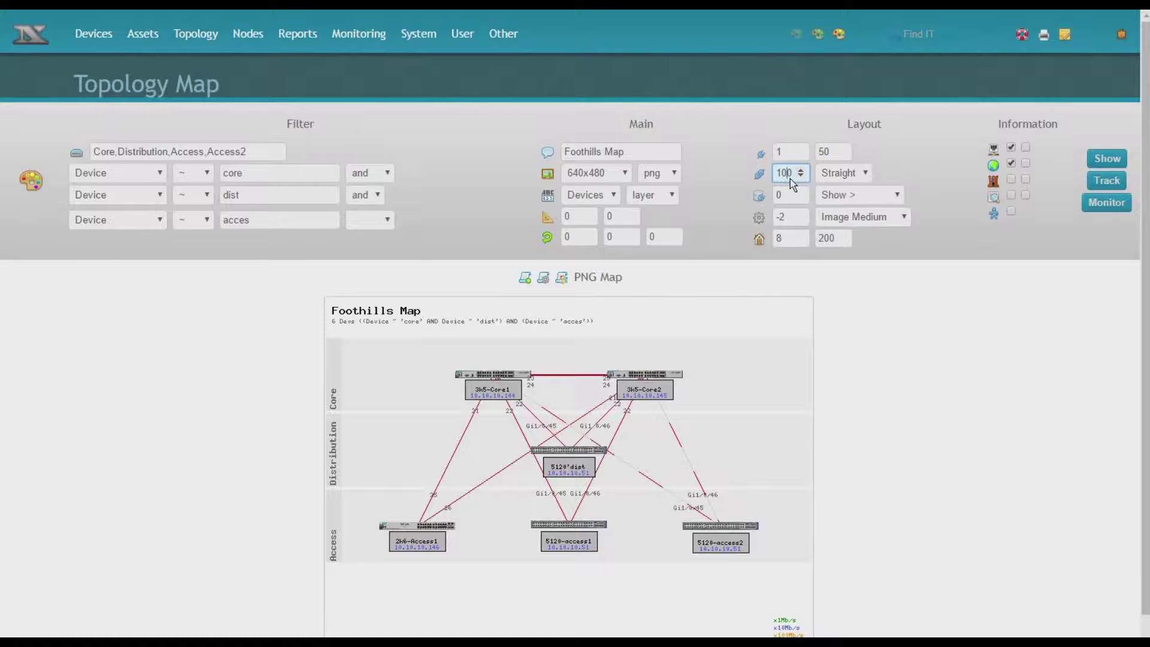
pyautogui.press('Return')
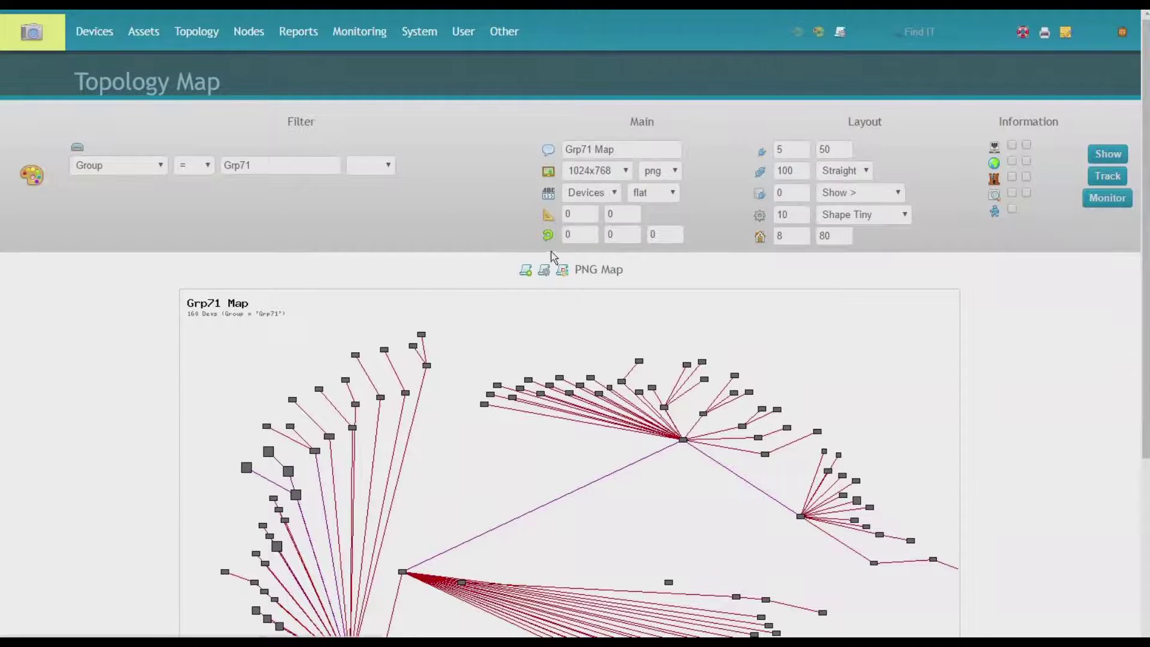
# - Set X Location to -20 and Y Location to 20 in Main, redrawing after each
pyautogui.click(566, 218)
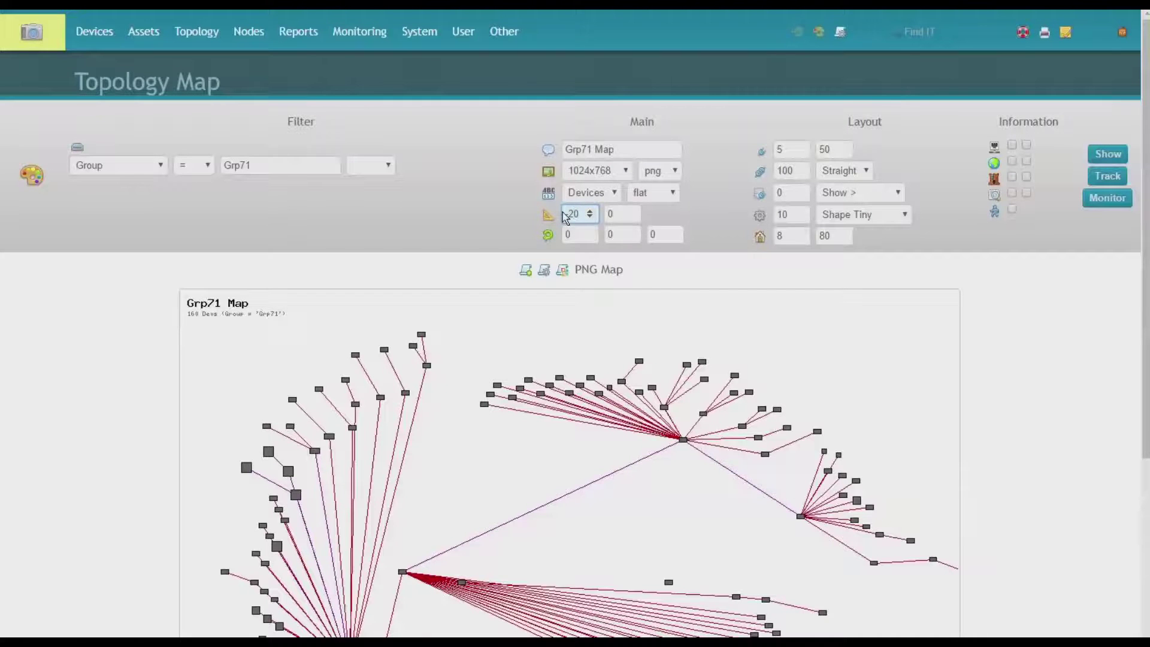
pyautogui.press('Return')
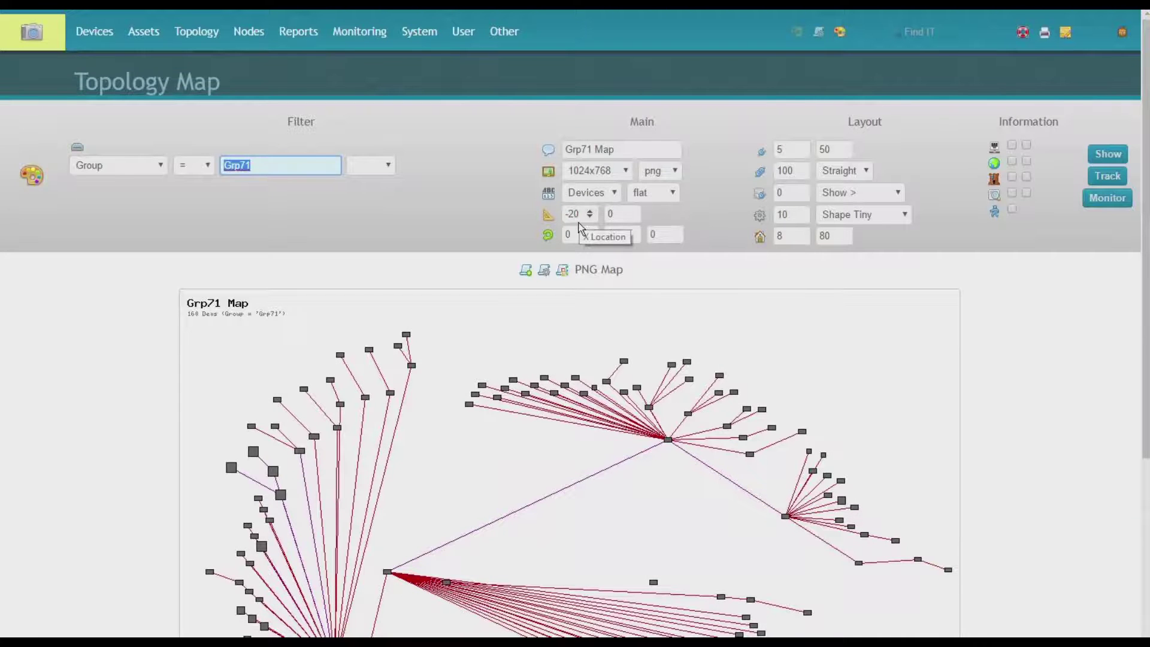
pyautogui.click(609, 215)
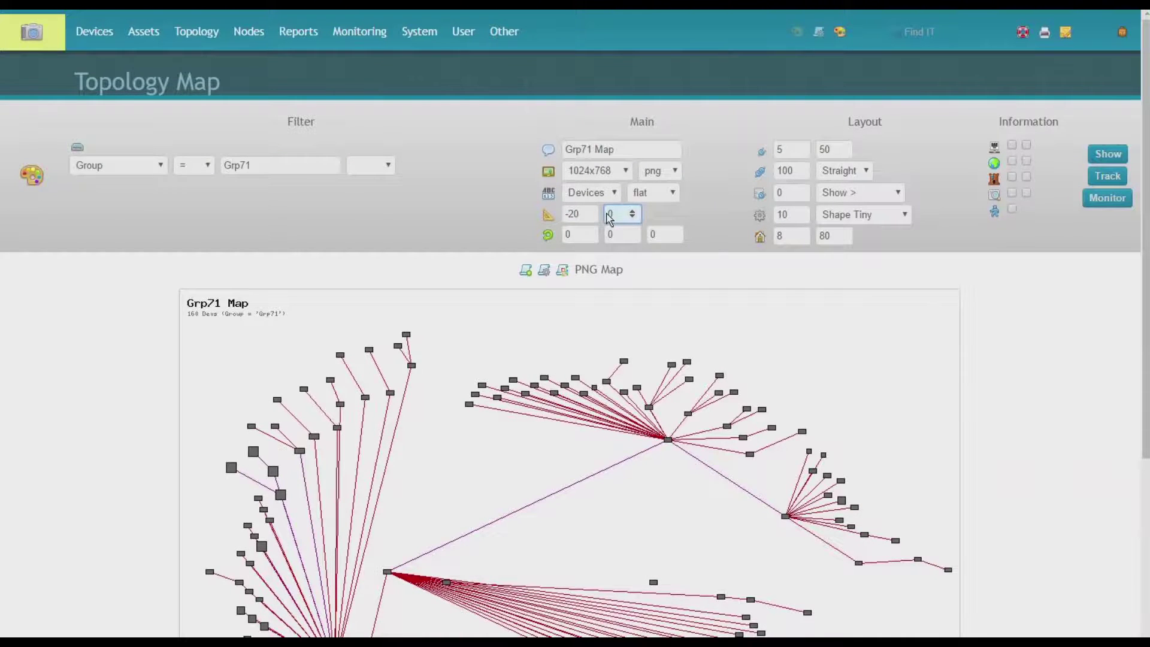
pyautogui.write('2')
pyautogui.press('Return')
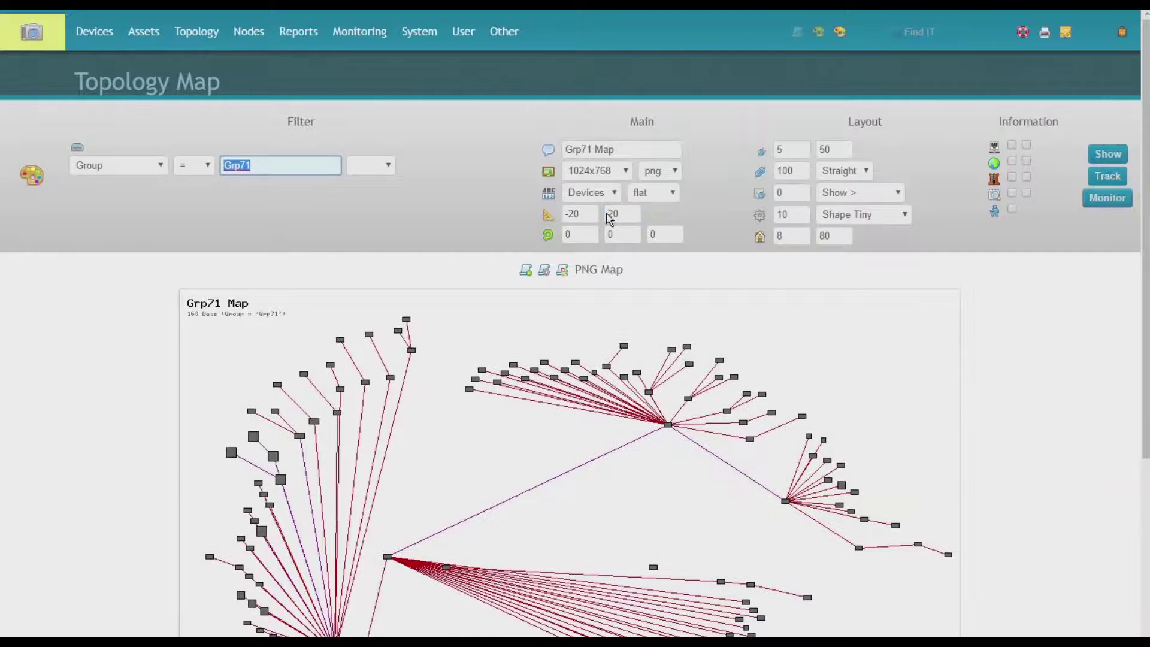
pyautogui.click(793, 215)
pyautogui.press('Return')
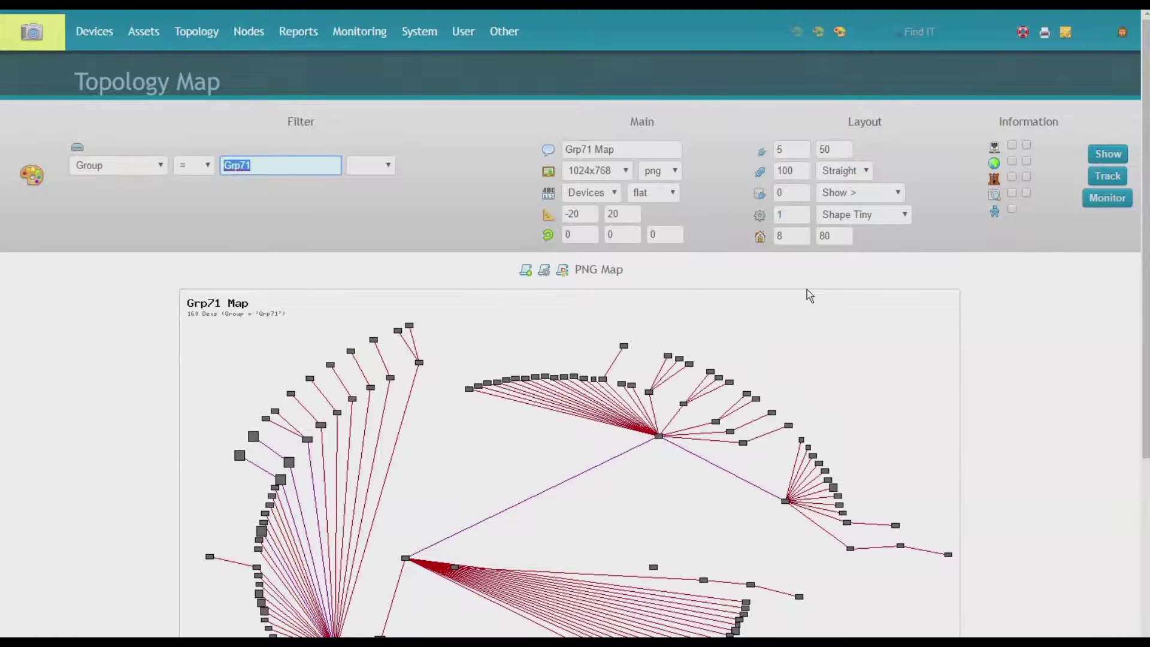
pyautogui.click(786, 219)
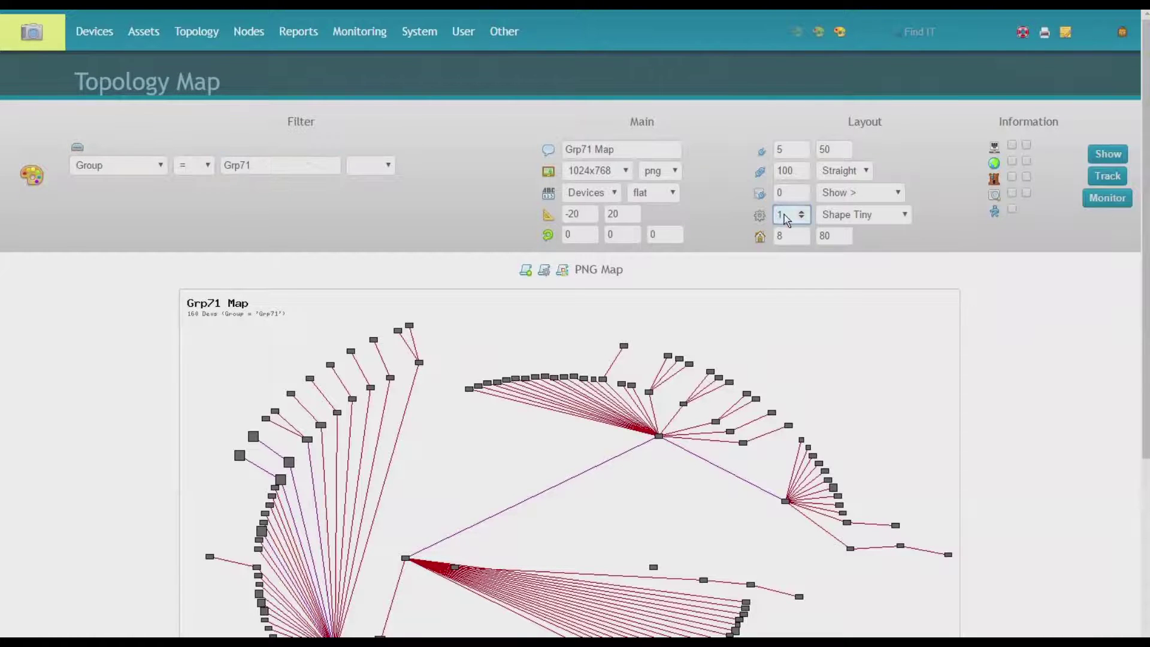
pyautogui.write('5')
pyautogui.press('Return')
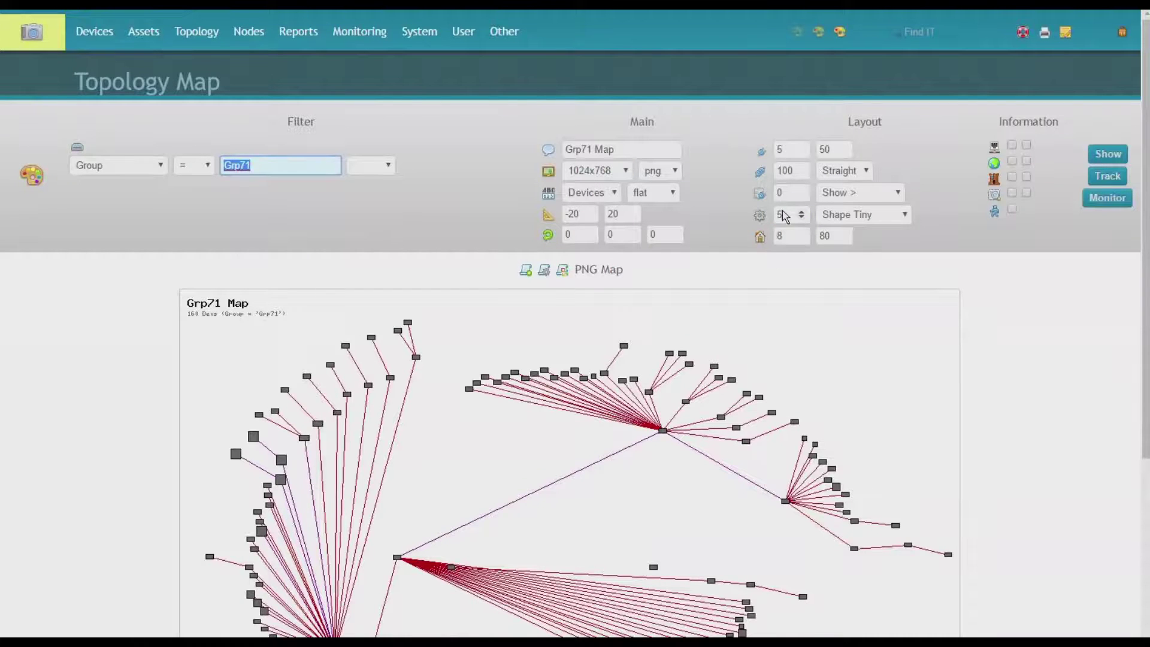
pyautogui.doubleClick(783, 216)
pyautogui.write('1')
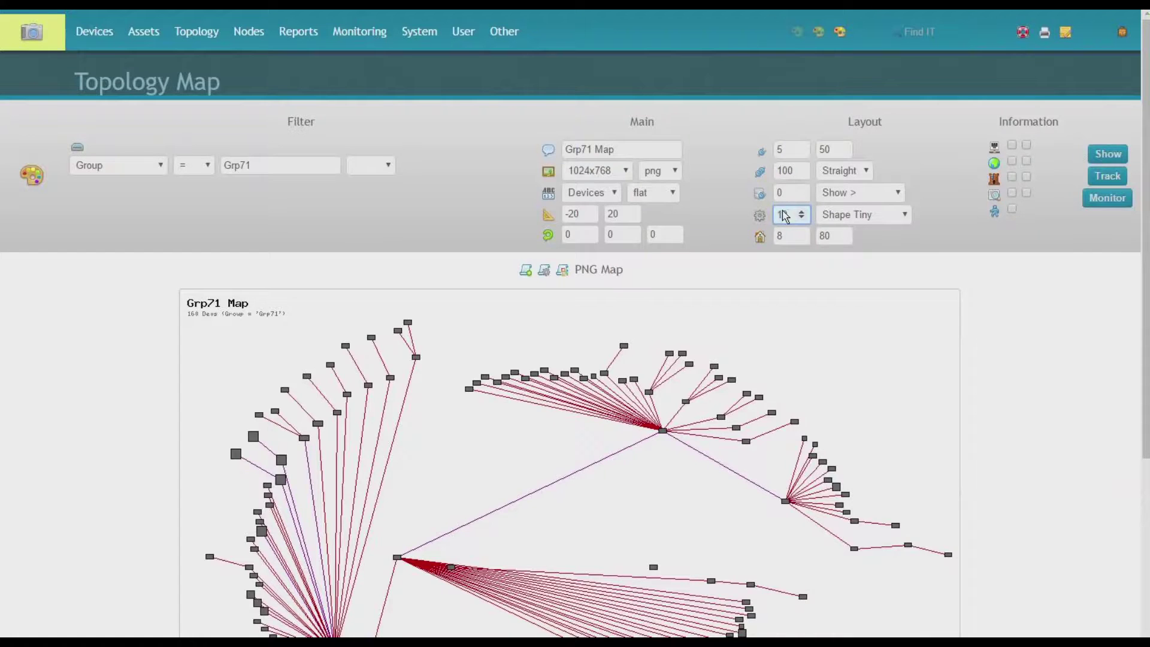
pyautogui.write('0')
pyautogui.press('Return')
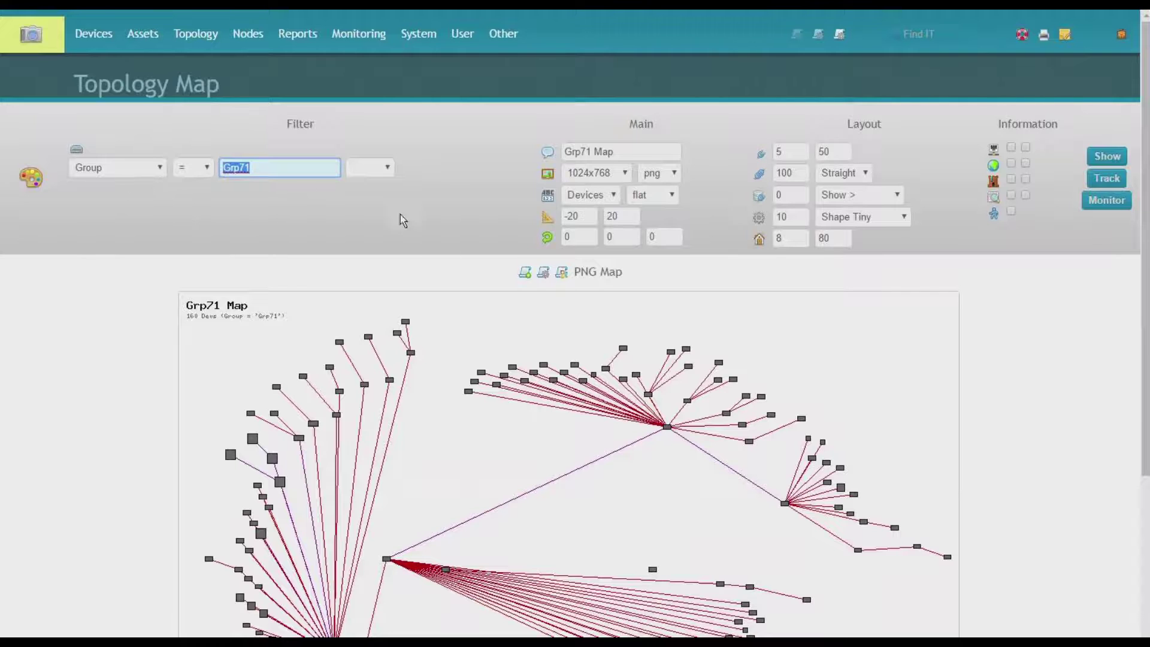
pyautogui.click(549, 276)
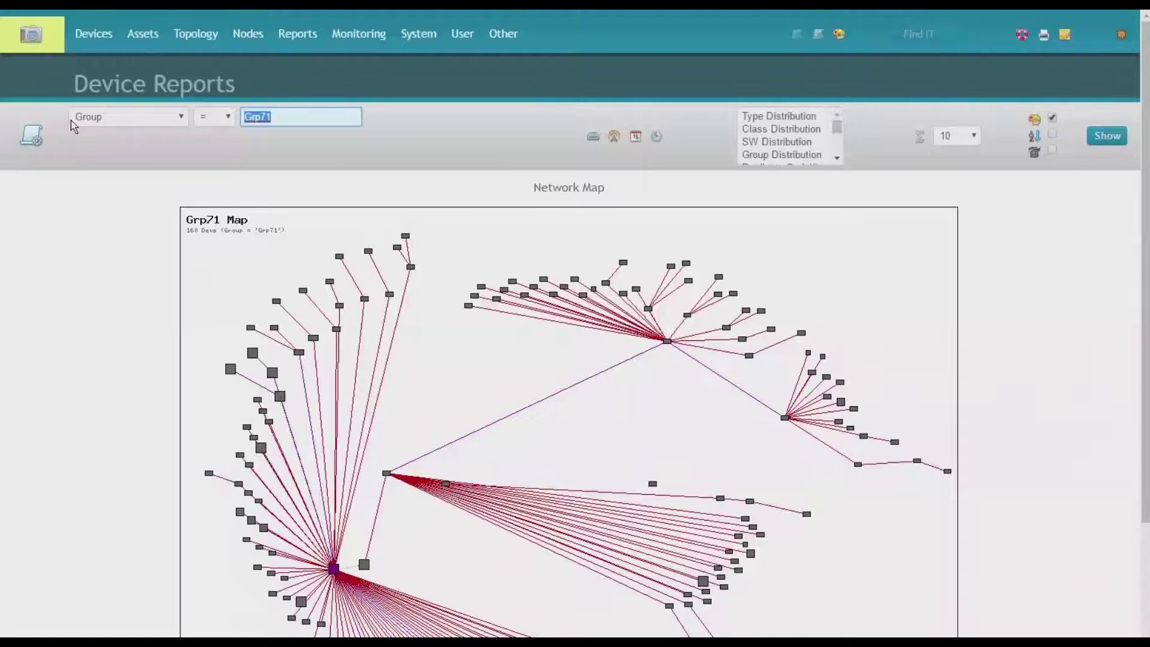
pyautogui.click(812, 117)
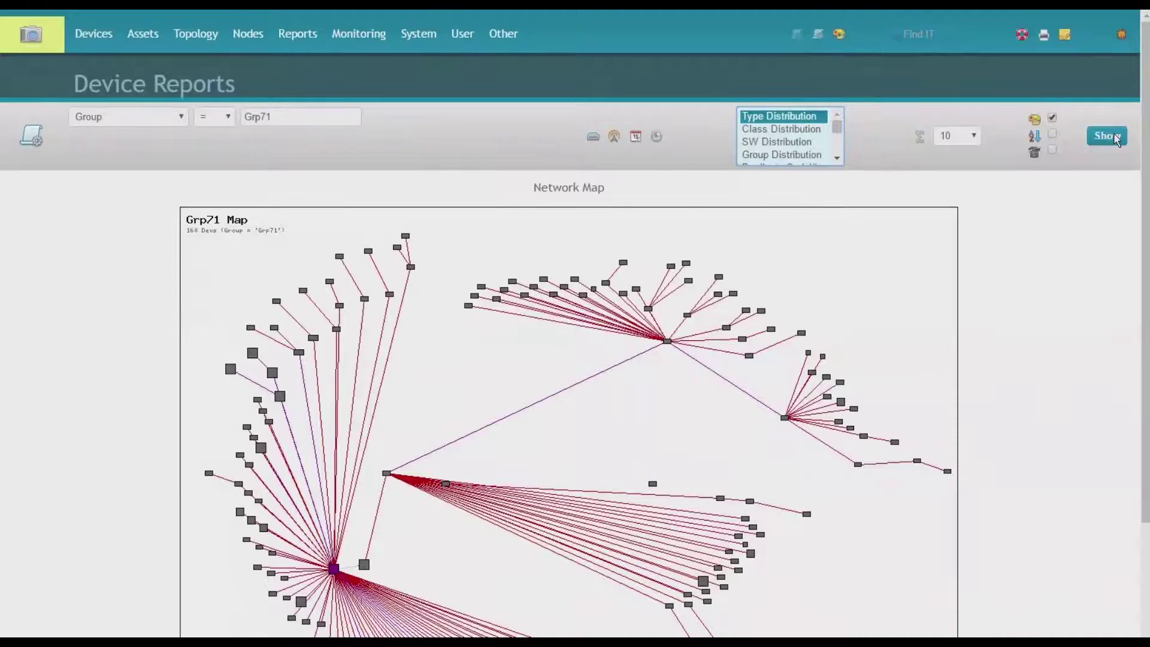
pyautogui.scroll(-3, 1060, 264)
pyautogui.scroll(3, 1066, 273)
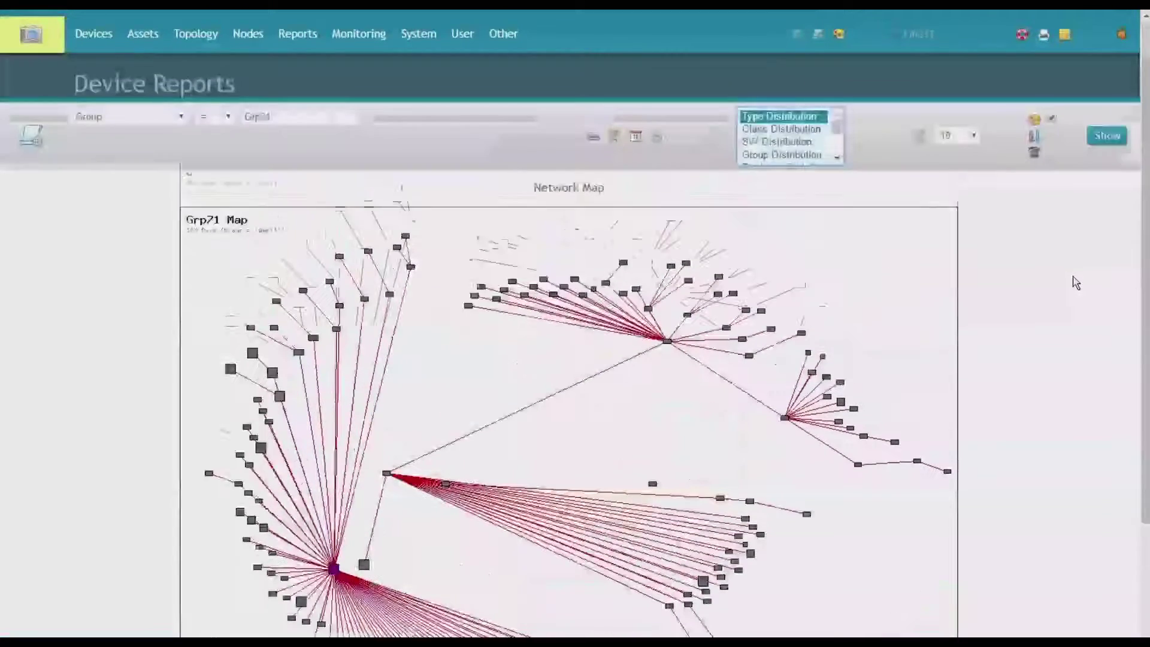
pyautogui.click(1106, 136)
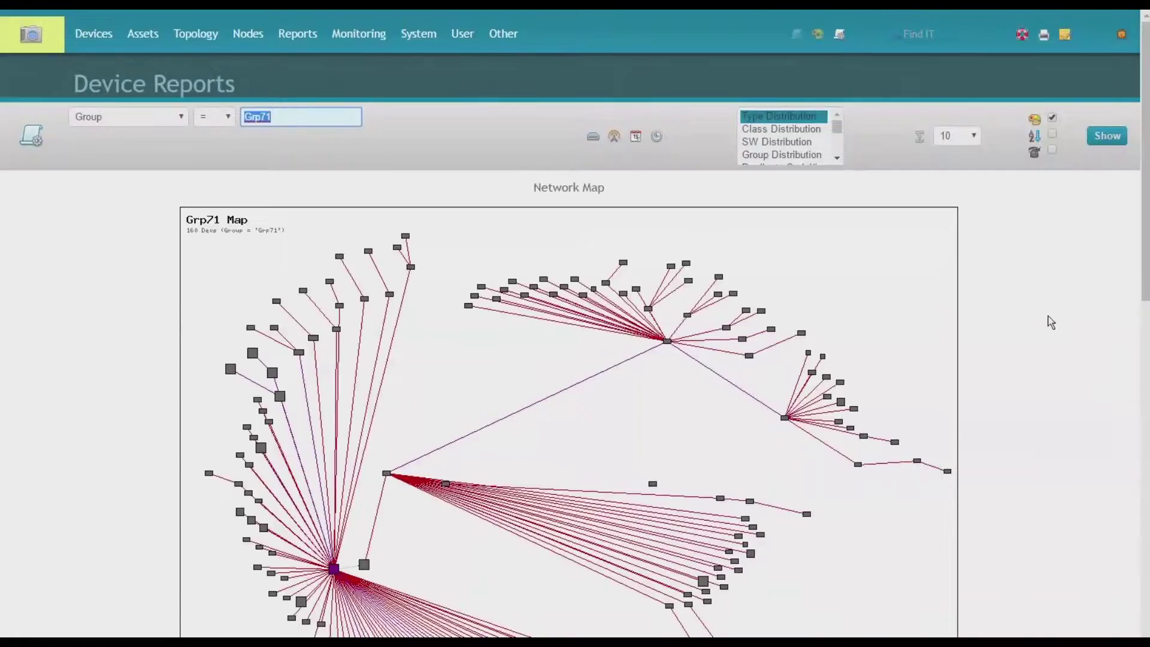
pyautogui.scroll(-10, 1049, 335)
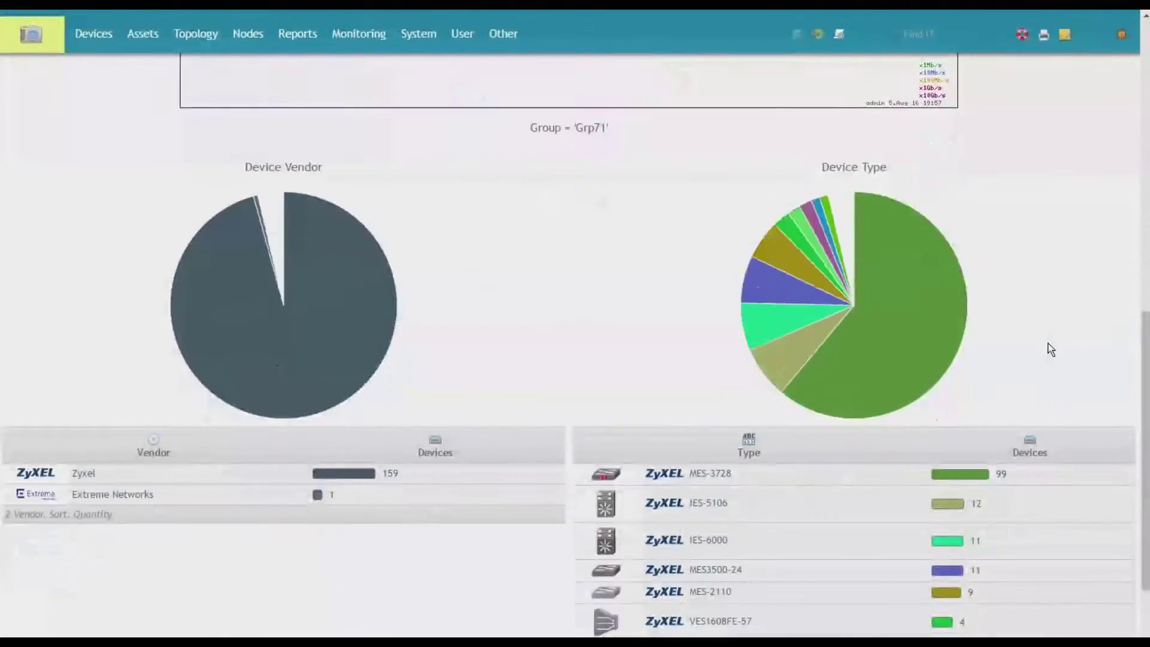
pyautogui.scroll(-1, 1051, 350)
pyautogui.scroll(12, 1048, 350)
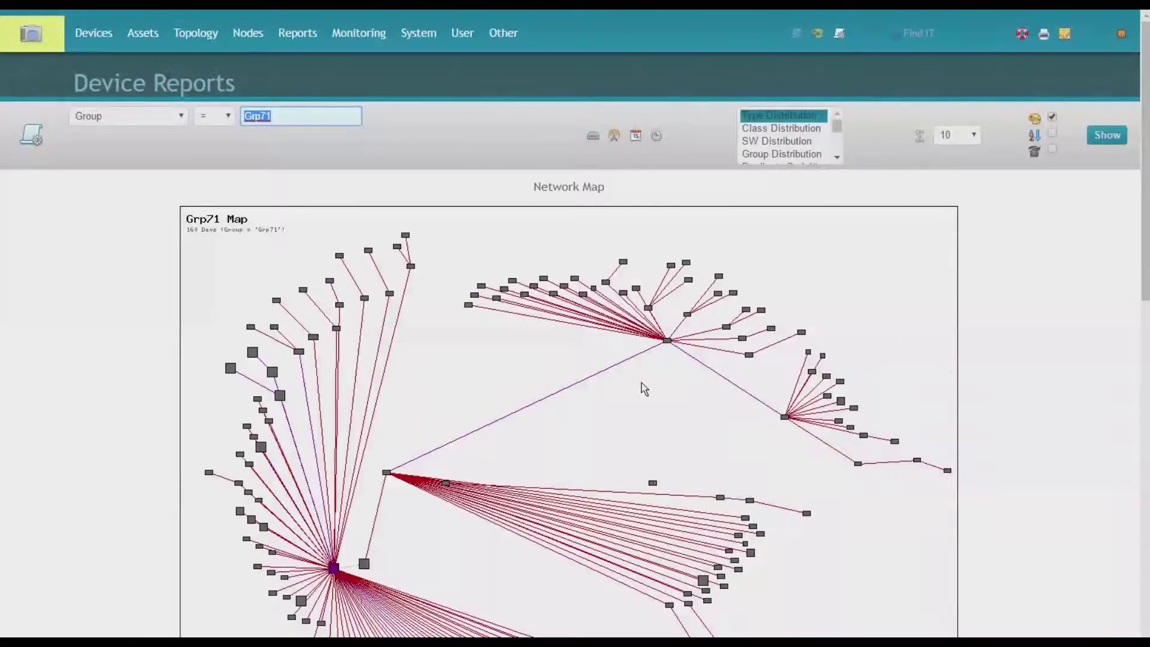
pyautogui.click(1042, 36)
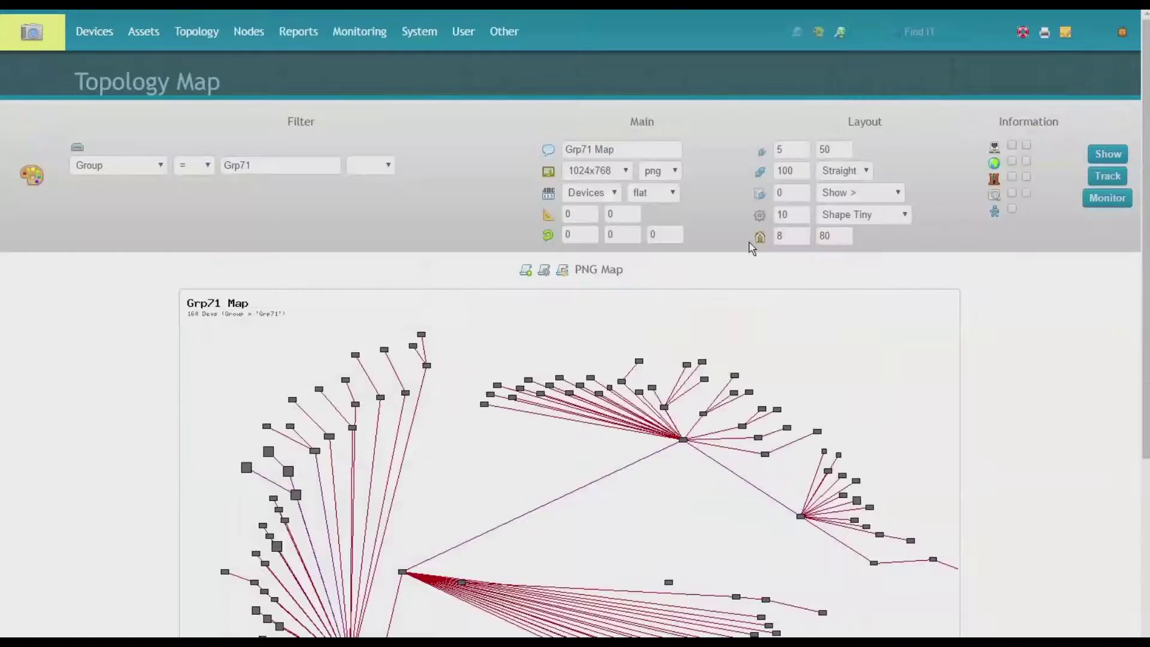
# - Keep the flat layout and view regions A, CH and DE in the location editor, then open System Files
pyautogui.click(671, 194)
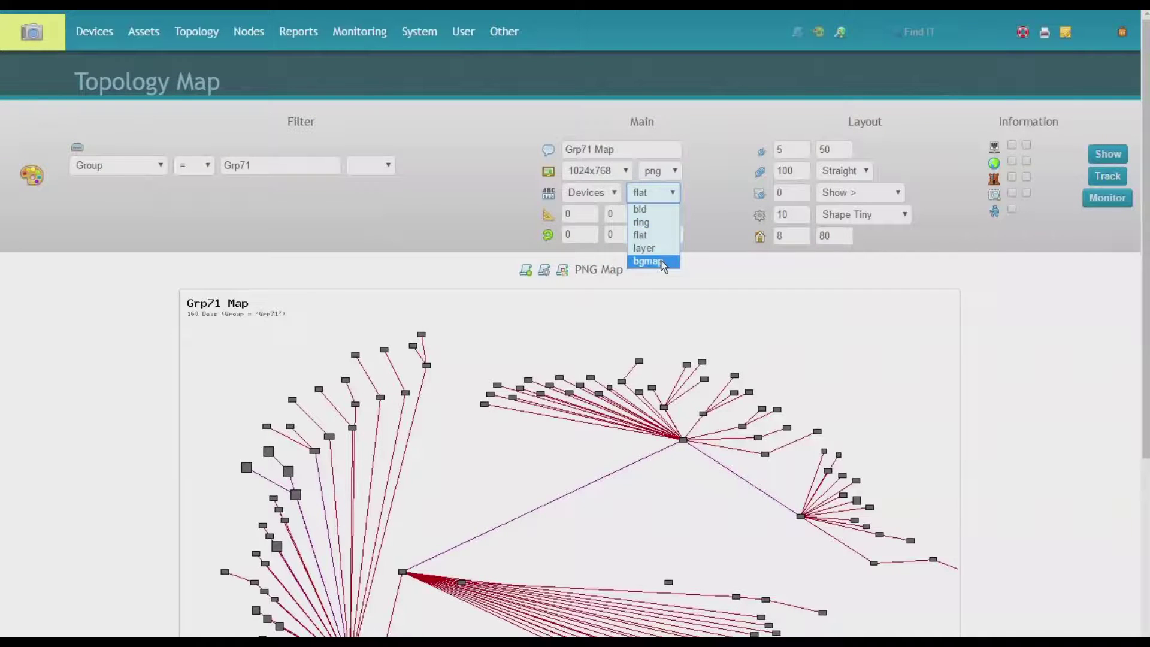
pyautogui.click(695, 276)
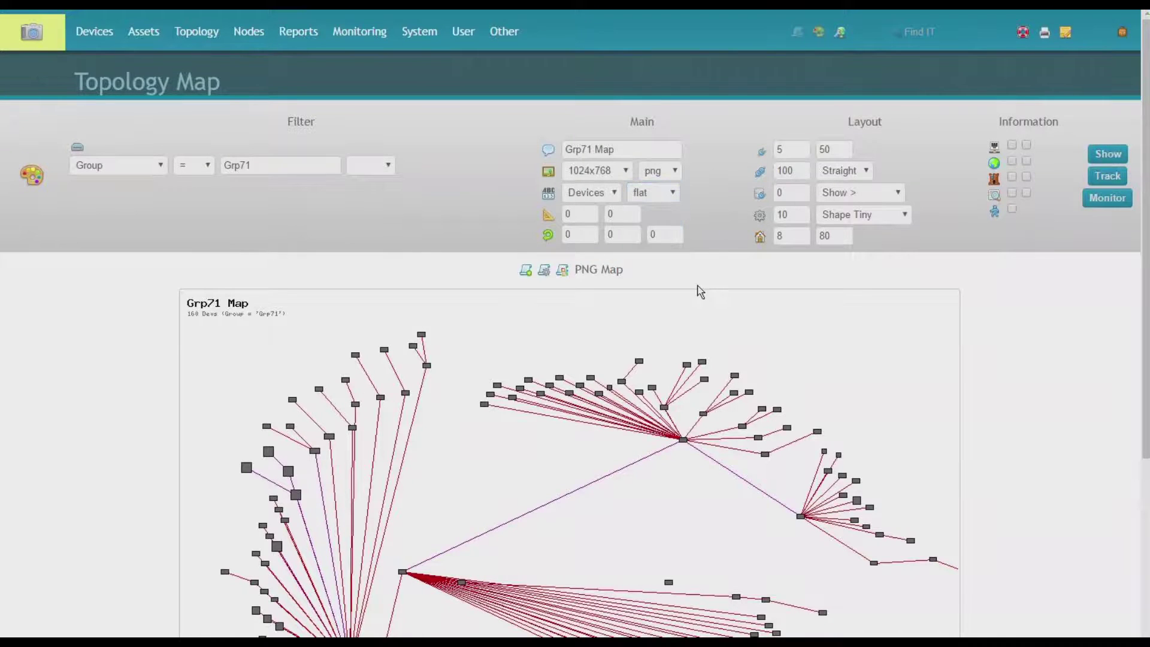
pyautogui.moveTo(134, 34)
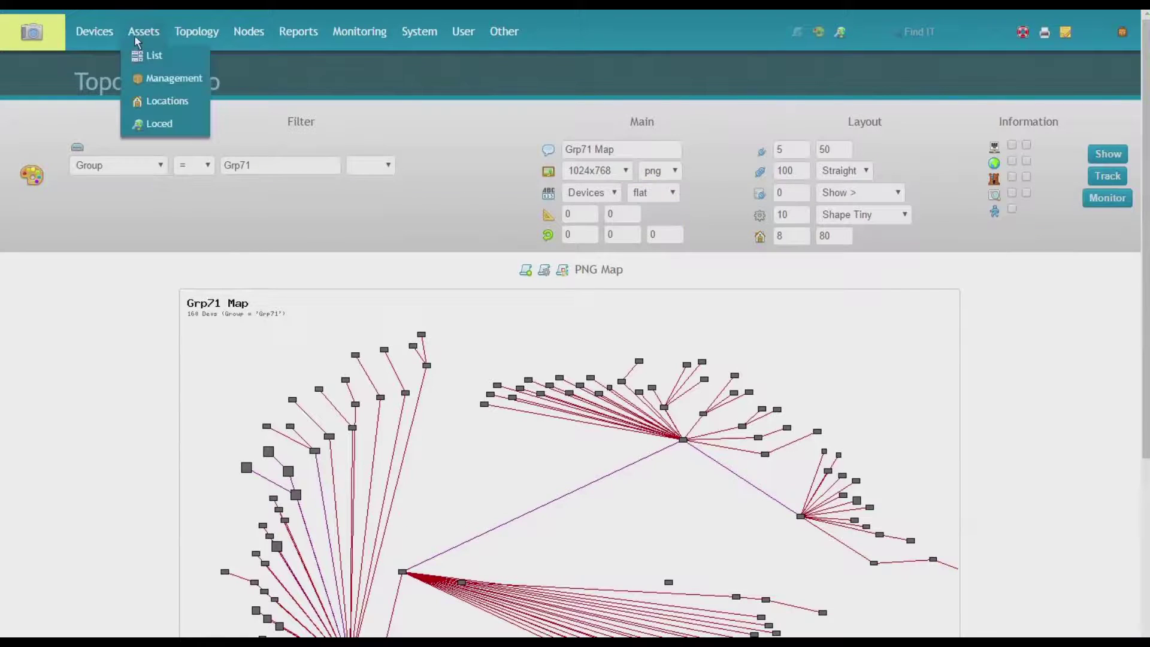
pyautogui.click(159, 123)
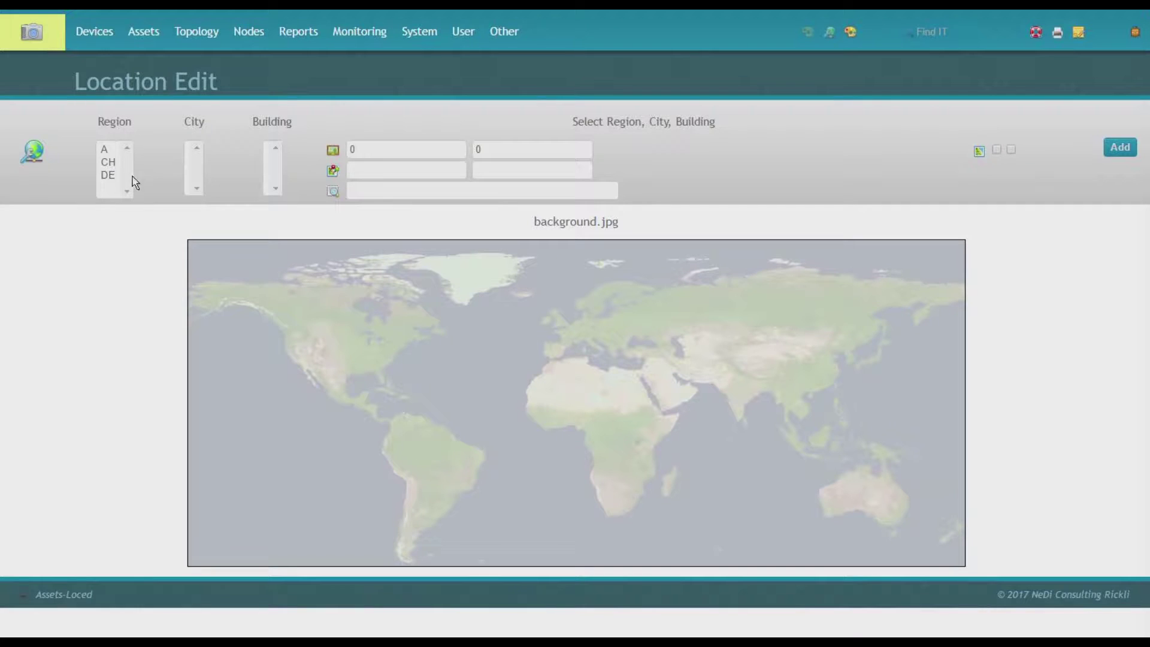
pyautogui.click(105, 151)
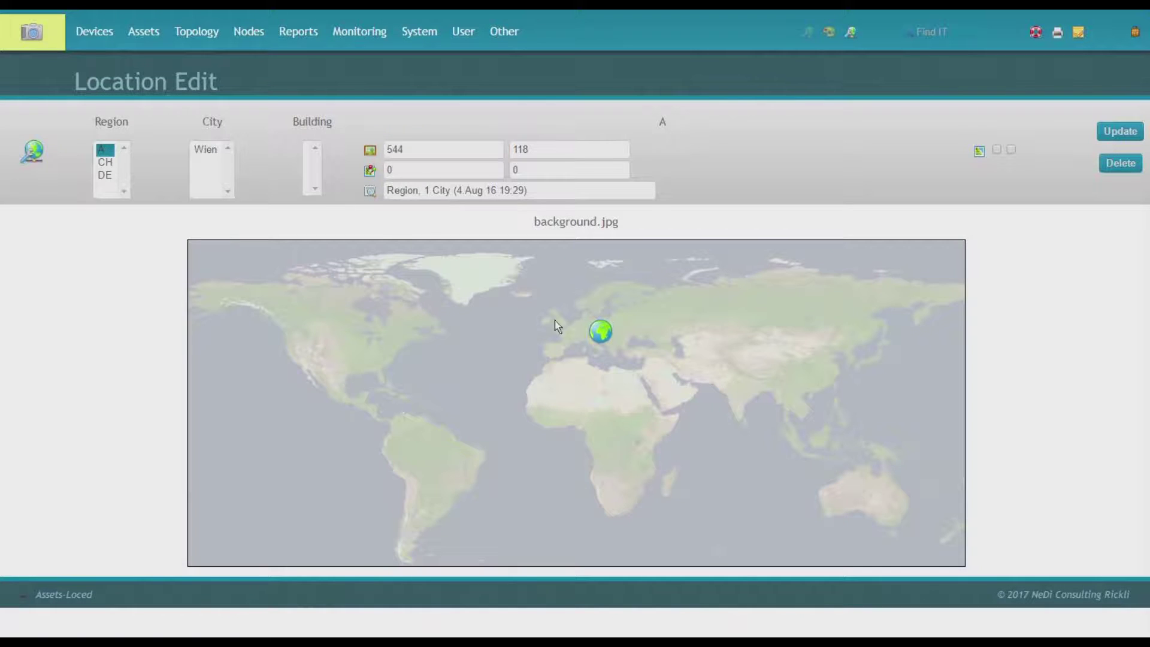
pyautogui.click(105, 162)
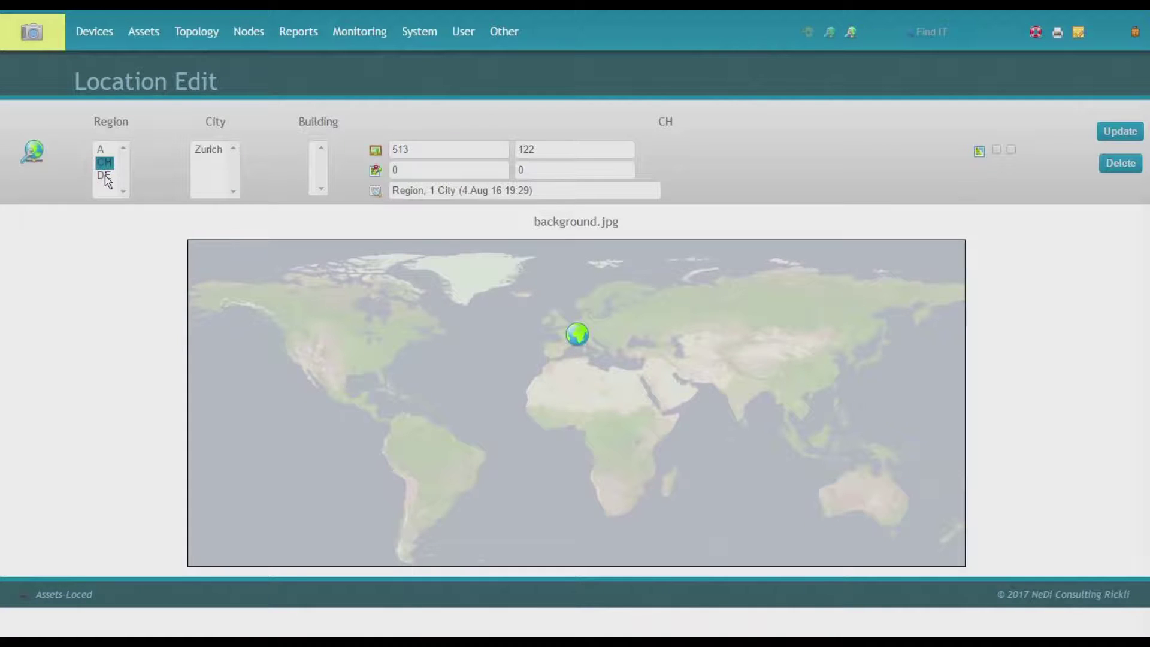
pyautogui.click(105, 174)
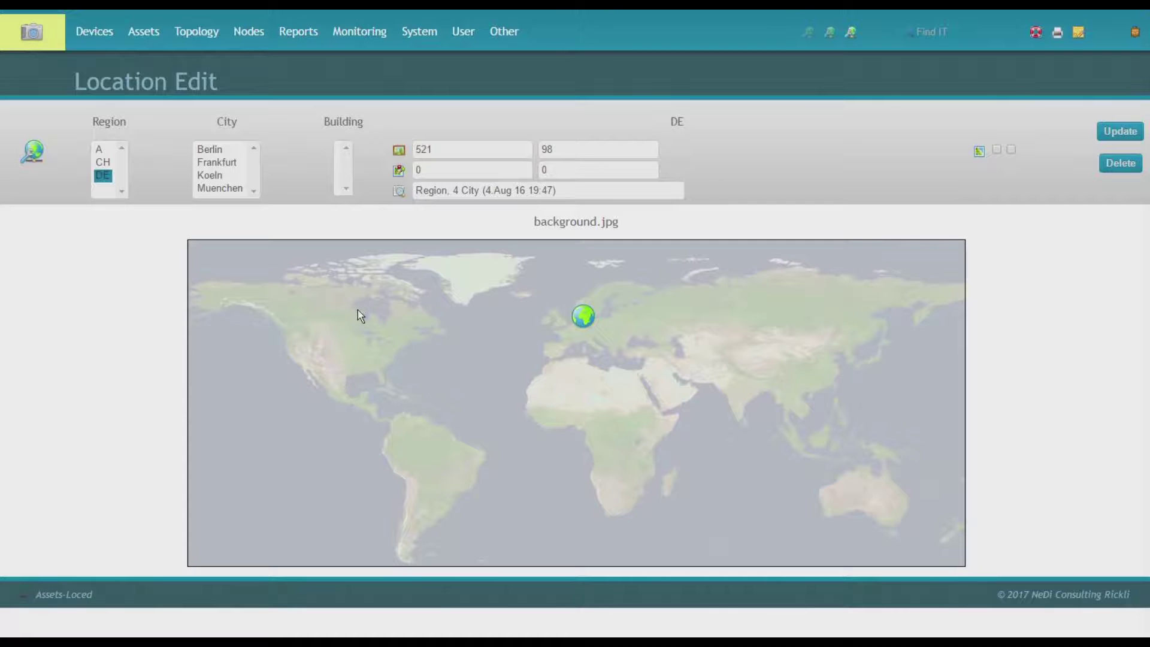
pyautogui.moveTo(414, 37)
pyautogui.click(422, 73)
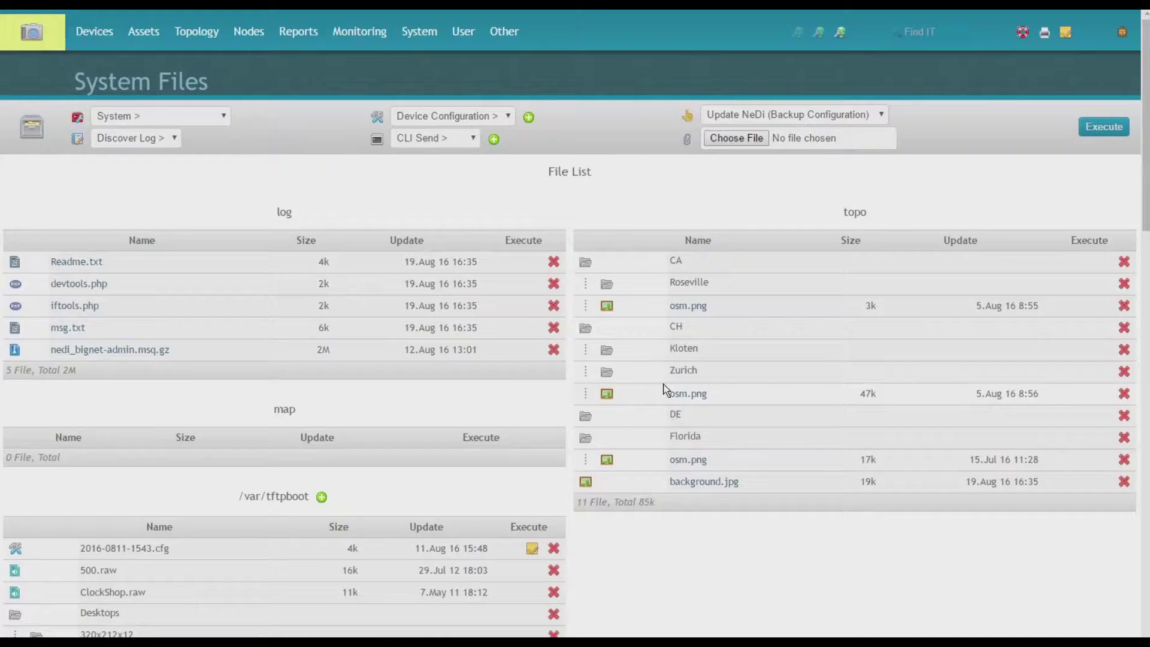
# - Upload background.jpg into the topo/DE folder and confirm it is listed there
pyautogui.click(586, 416)
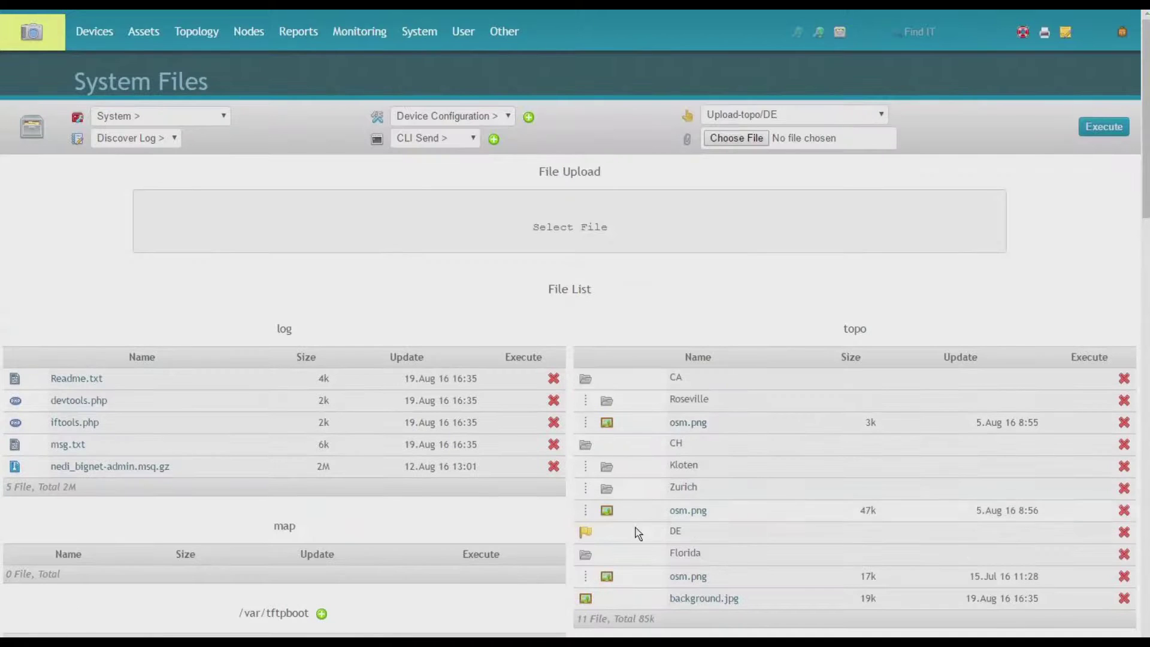
pyautogui.click(731, 139)
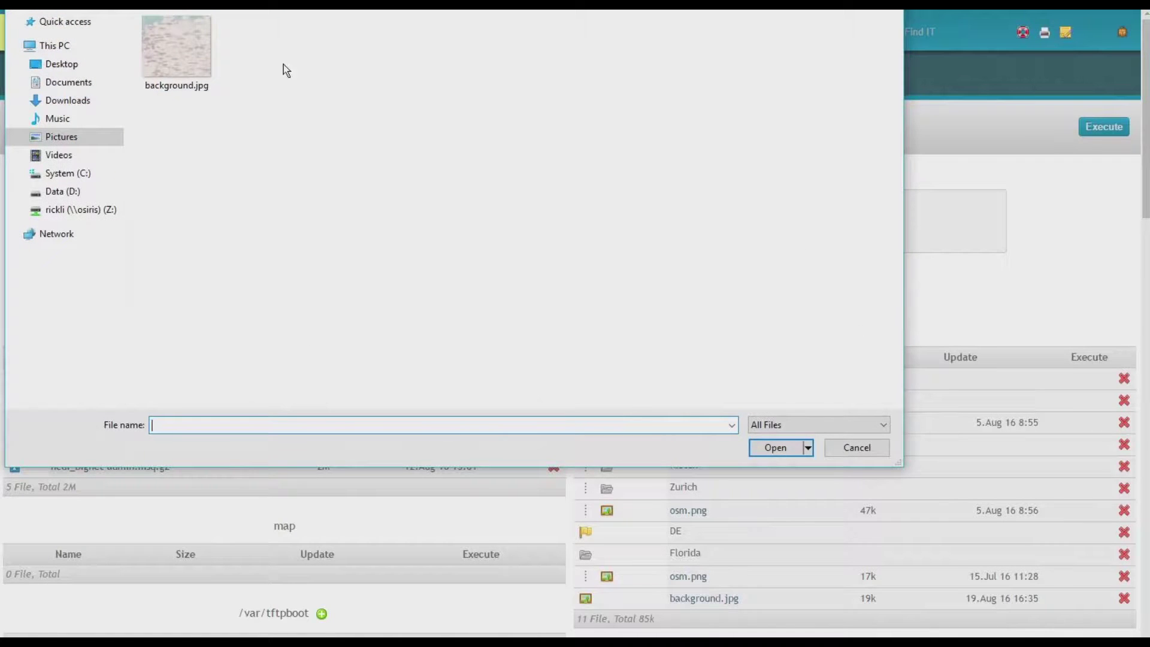
pyautogui.doubleClick(166, 57)
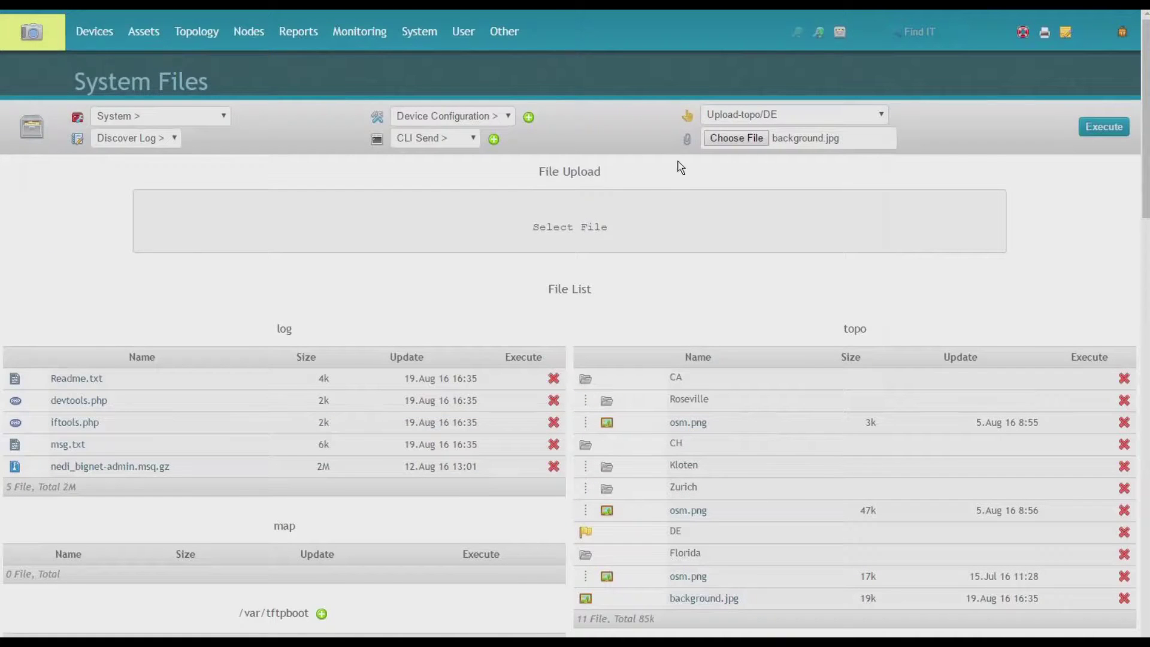
pyautogui.click(1104, 126)
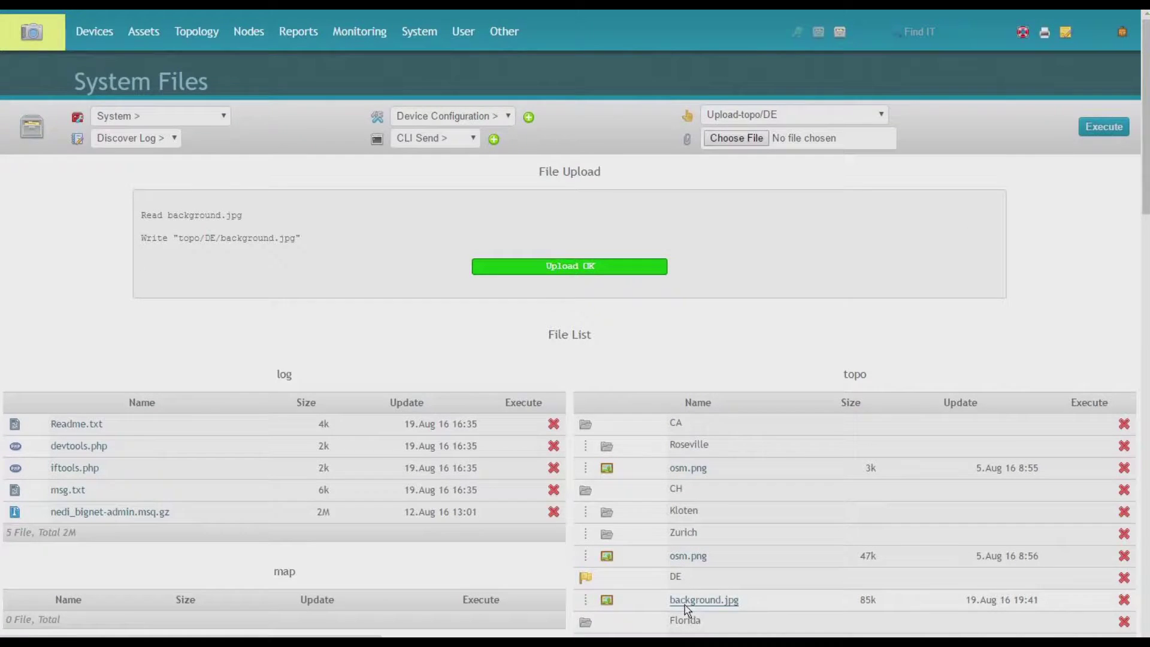
pyautogui.moveTo(606, 605)
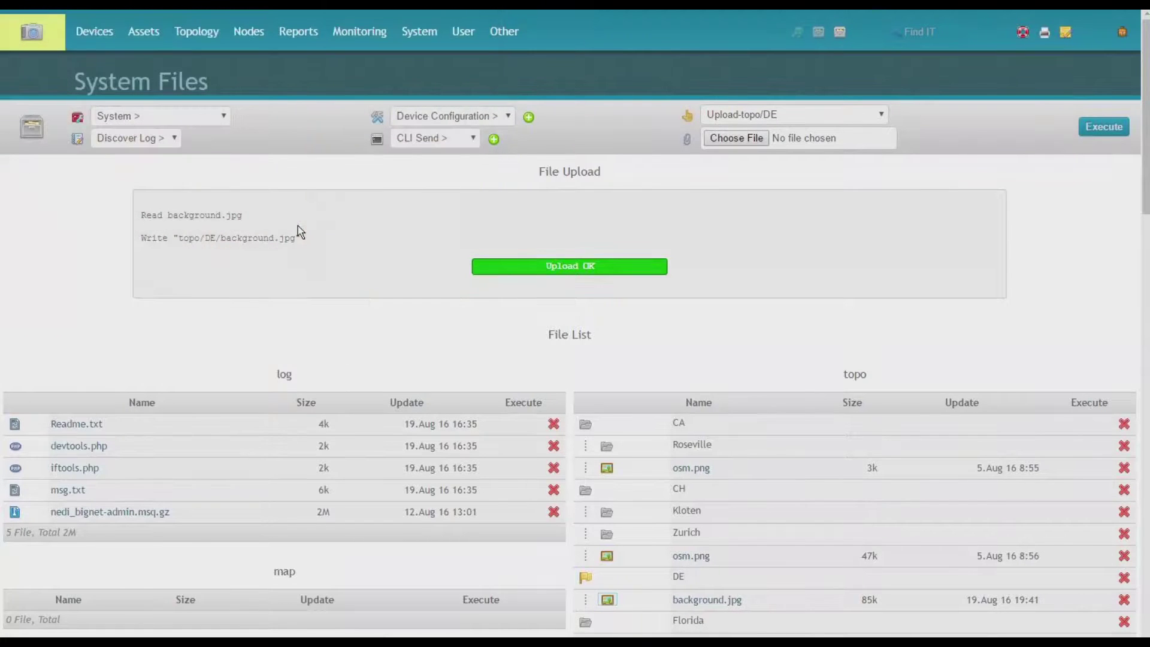
# - Select region DE in the location editor and view Berlin, Frankfurt and Koeln
pyautogui.moveTo(153, 35)
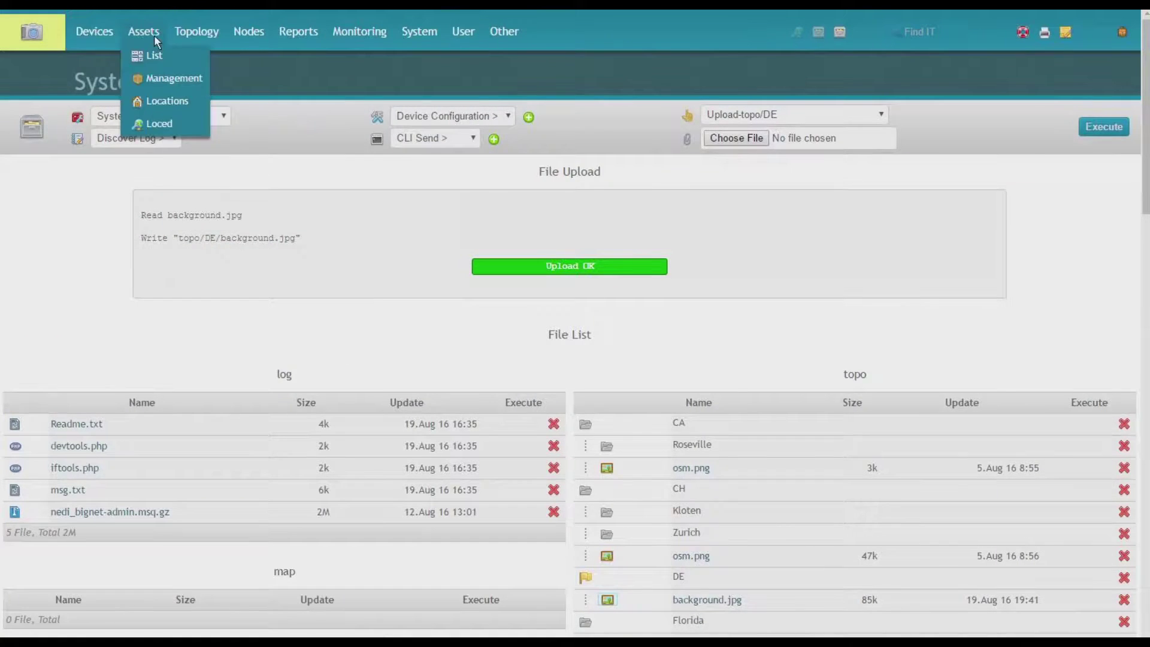
pyautogui.click(159, 123)
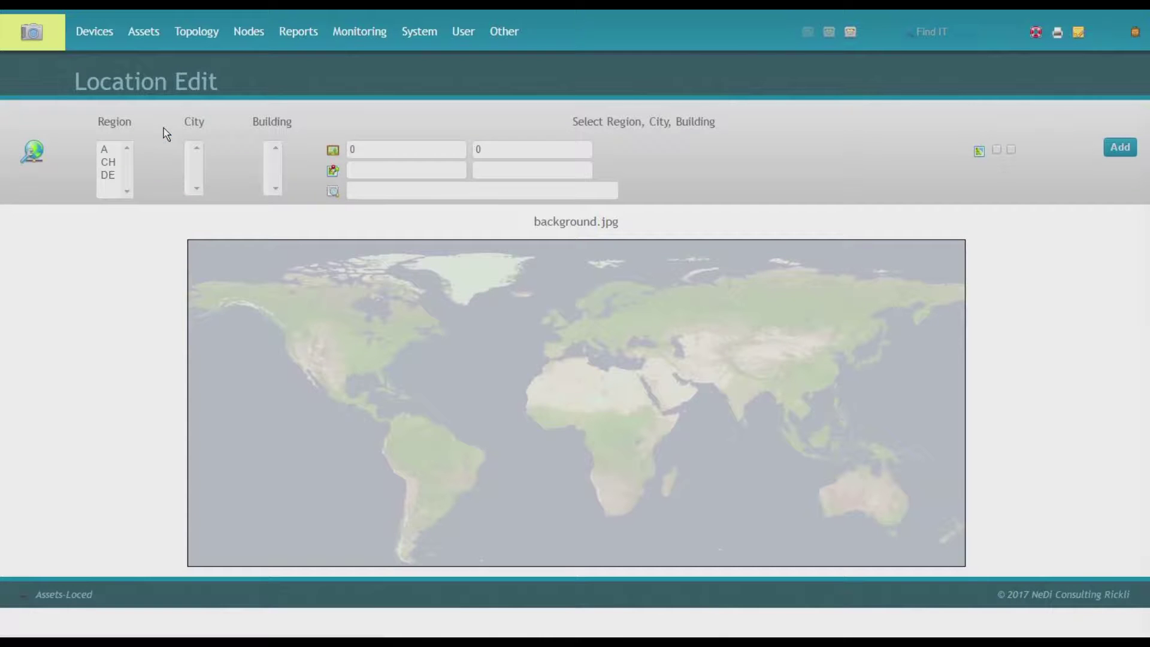
pyautogui.click(110, 175)
pyautogui.click(201, 149)
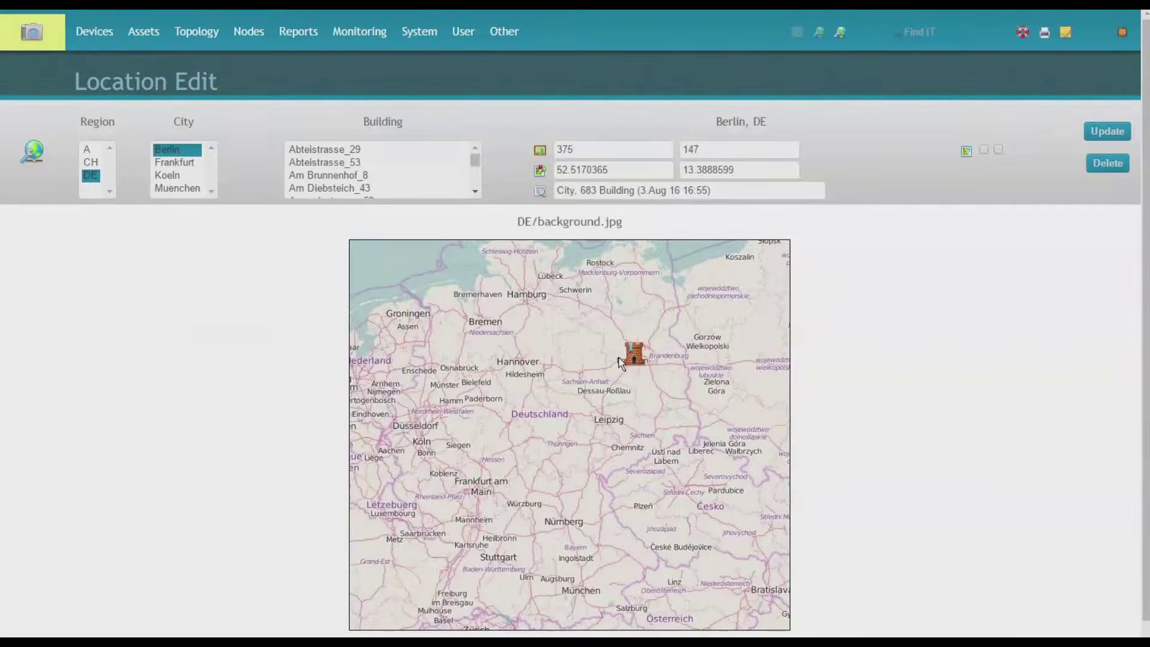
pyautogui.click(172, 164)
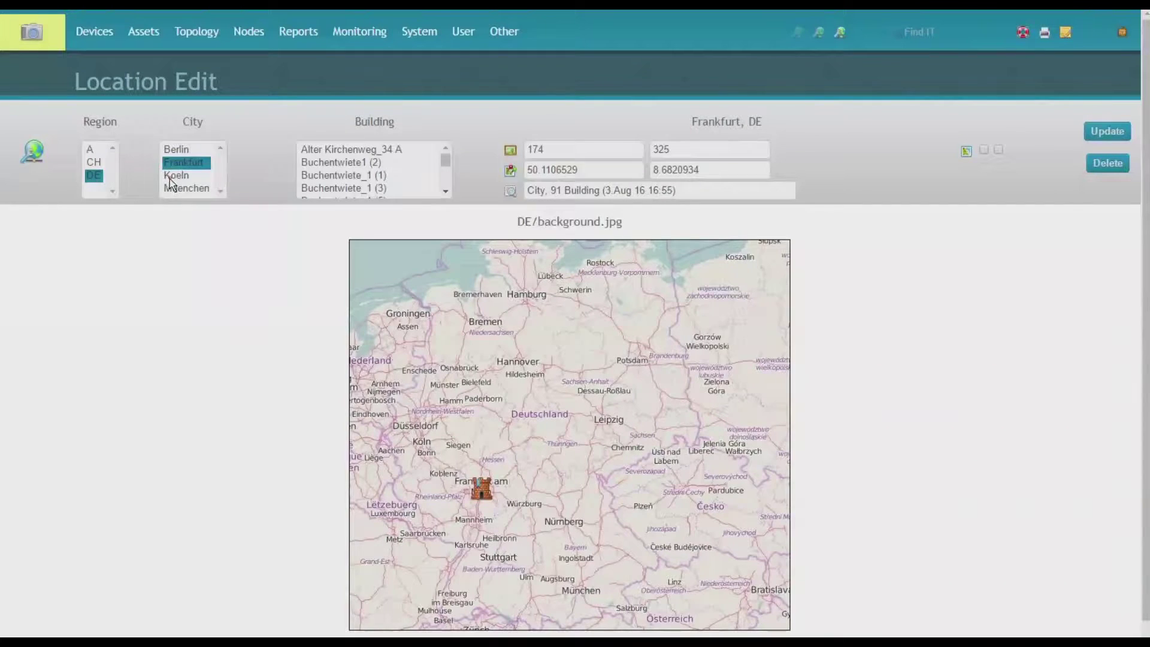
pyautogui.click(170, 176)
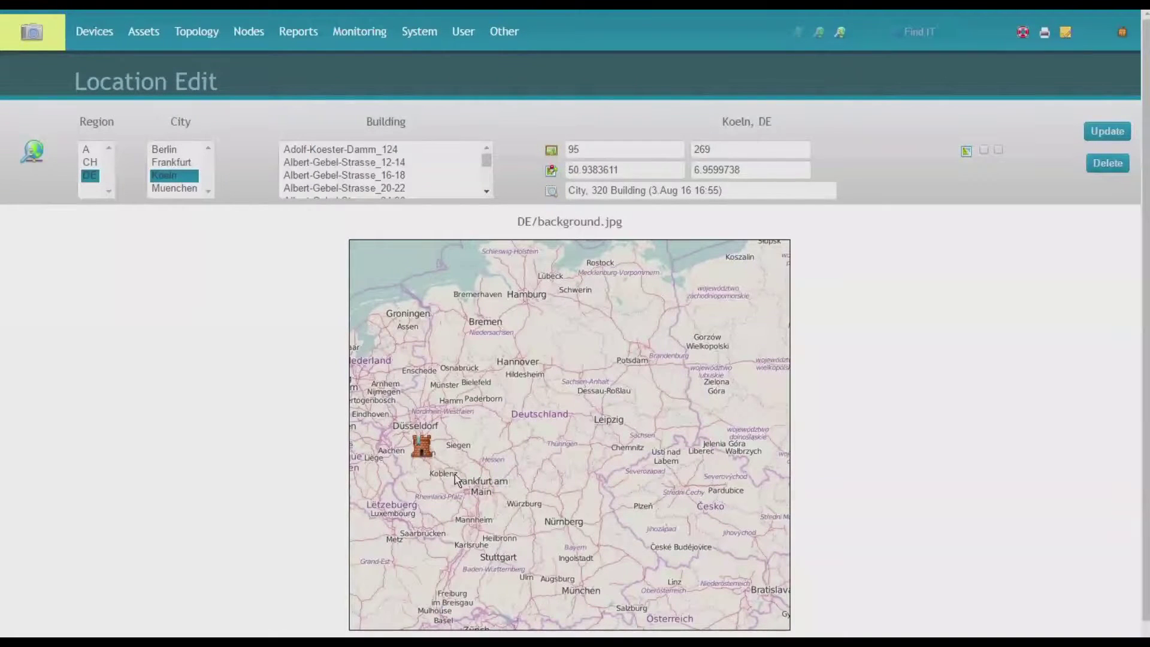
# - Place the Koeln marker onto Köln at 91/264 and update the location
pyautogui.moveTo(479, 495); pyautogui.dragTo(463, 409)
pyautogui.click(419, 444)
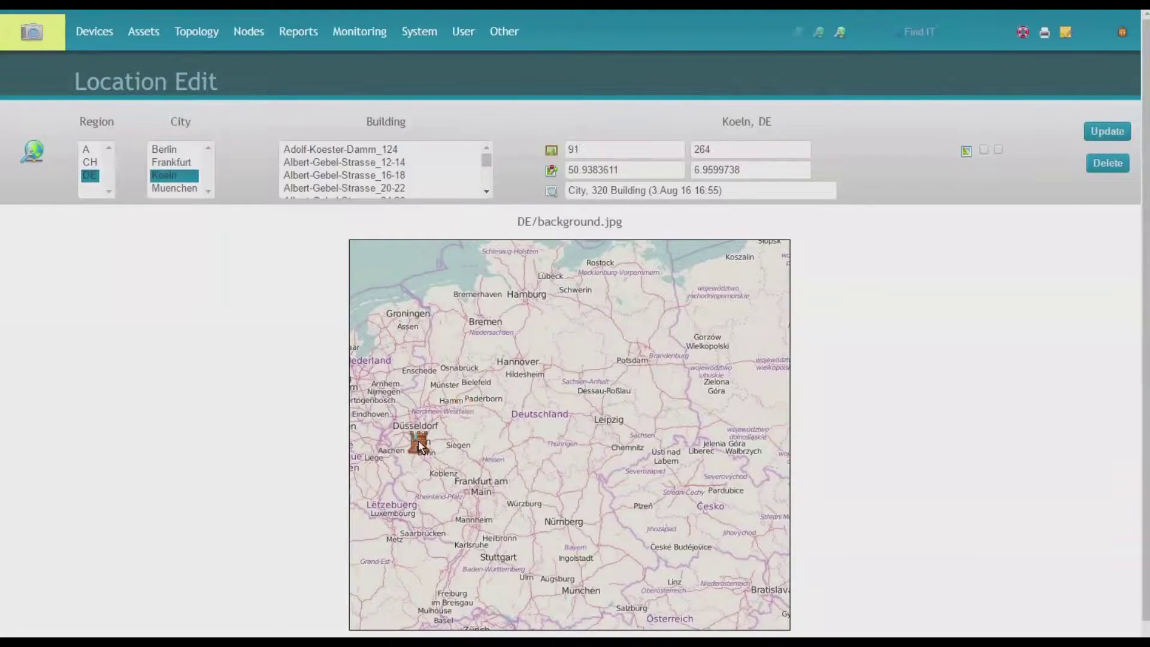
pyautogui.click(1104, 130)
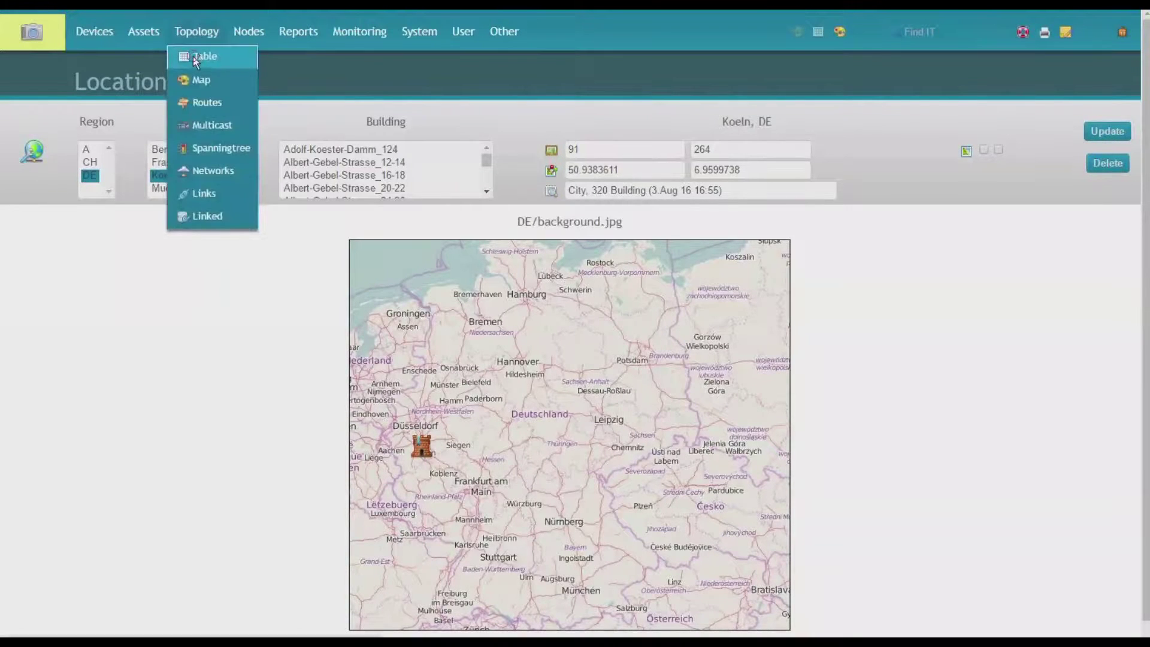
# - Open the DE map from the topology table and redraw it over the bgmap background
pyautogui.click(198, 53)
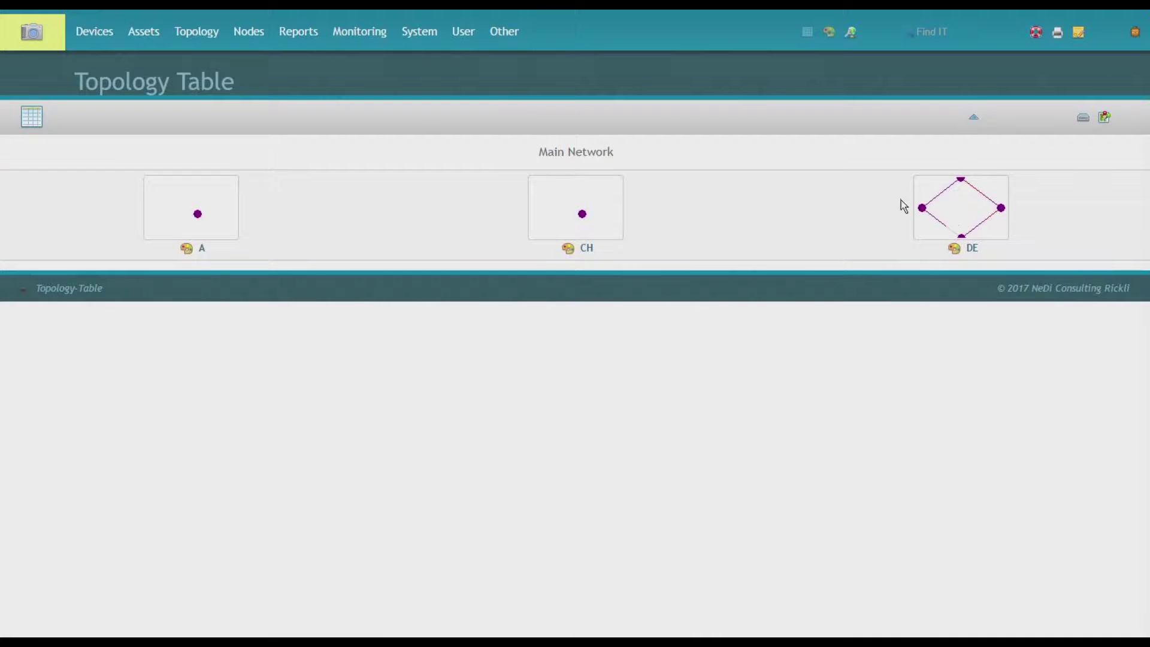
pyautogui.click(953, 248)
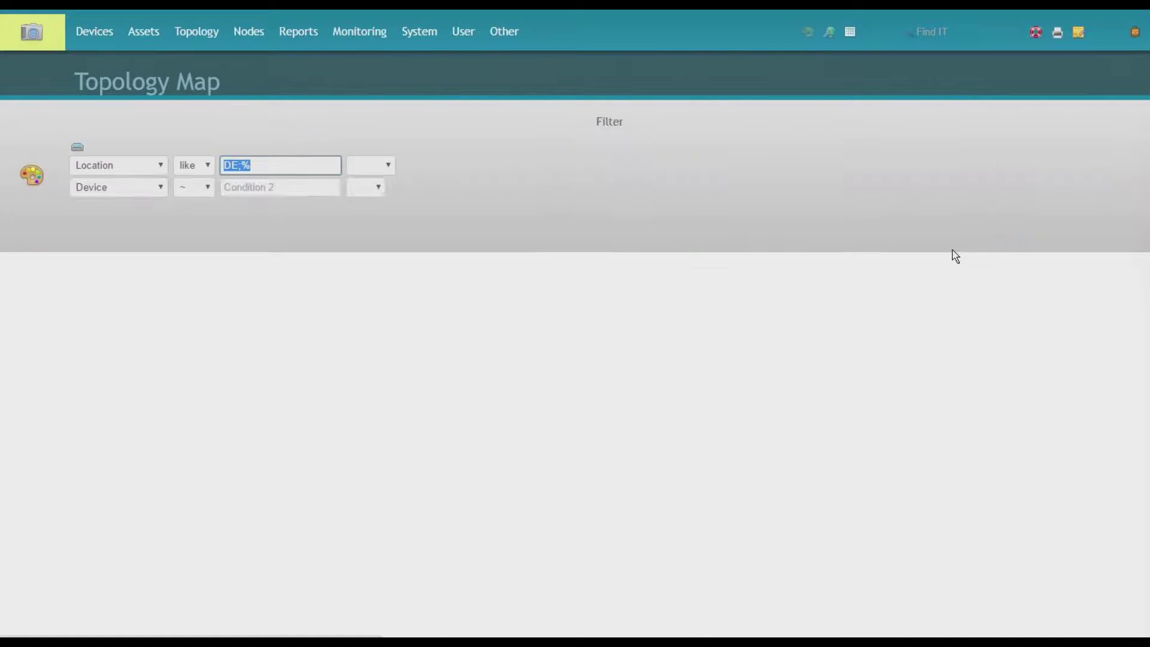
pyautogui.click(653, 192)
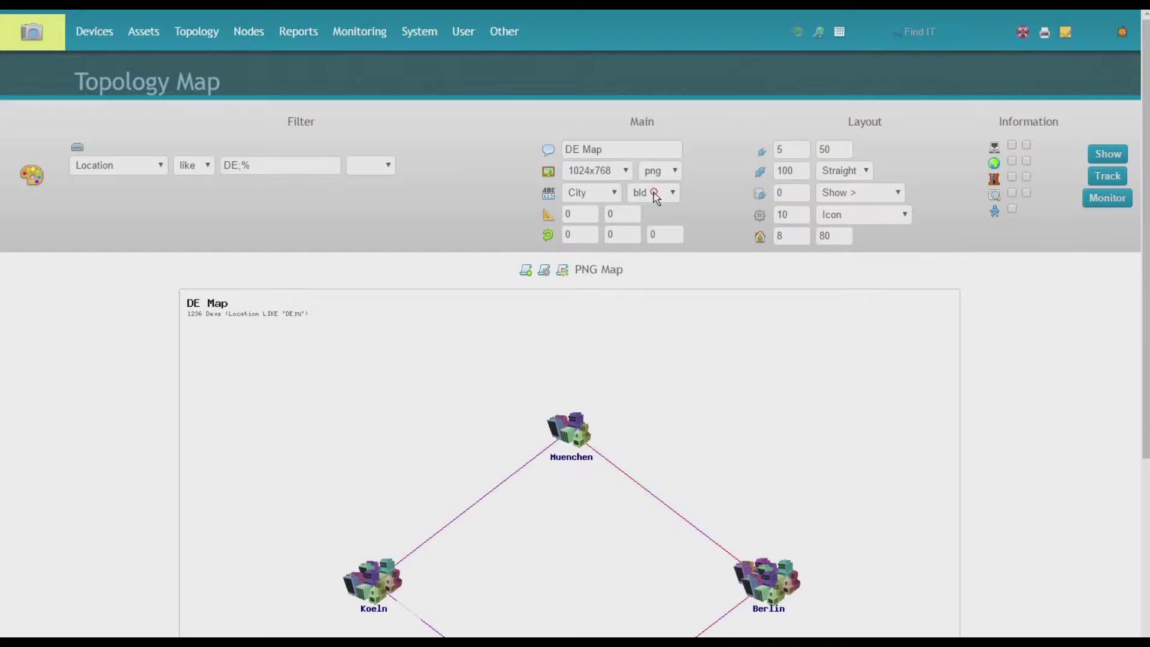
pyautogui.click(655, 259)
pyautogui.click(1108, 154)
pyautogui.scroll(-1, 926, 396)
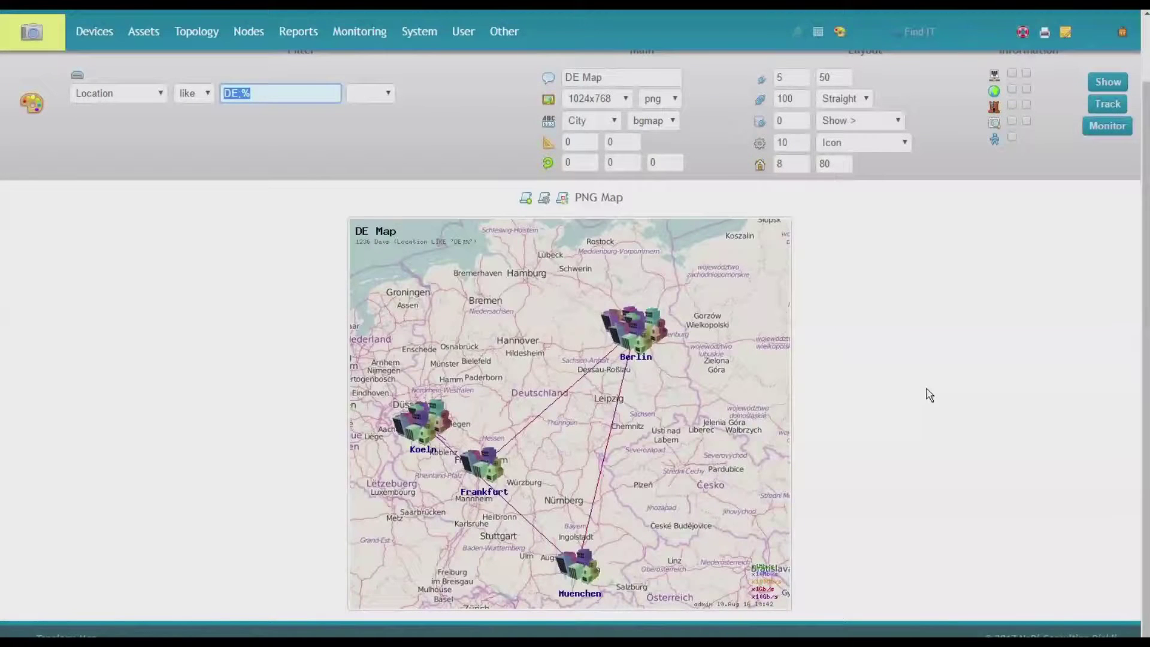
pyautogui.scroll(1, 929, 395)
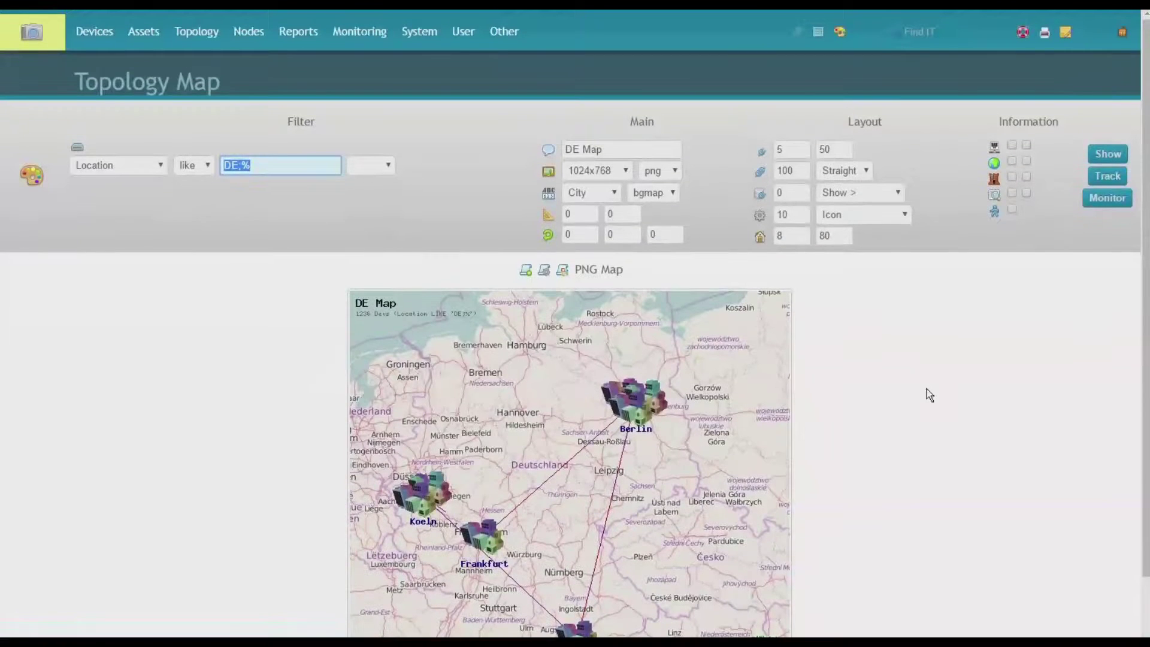
# - Label links by load and show nodes as medium status markers, then open System Snapshot
pyautogui.click(868, 193)
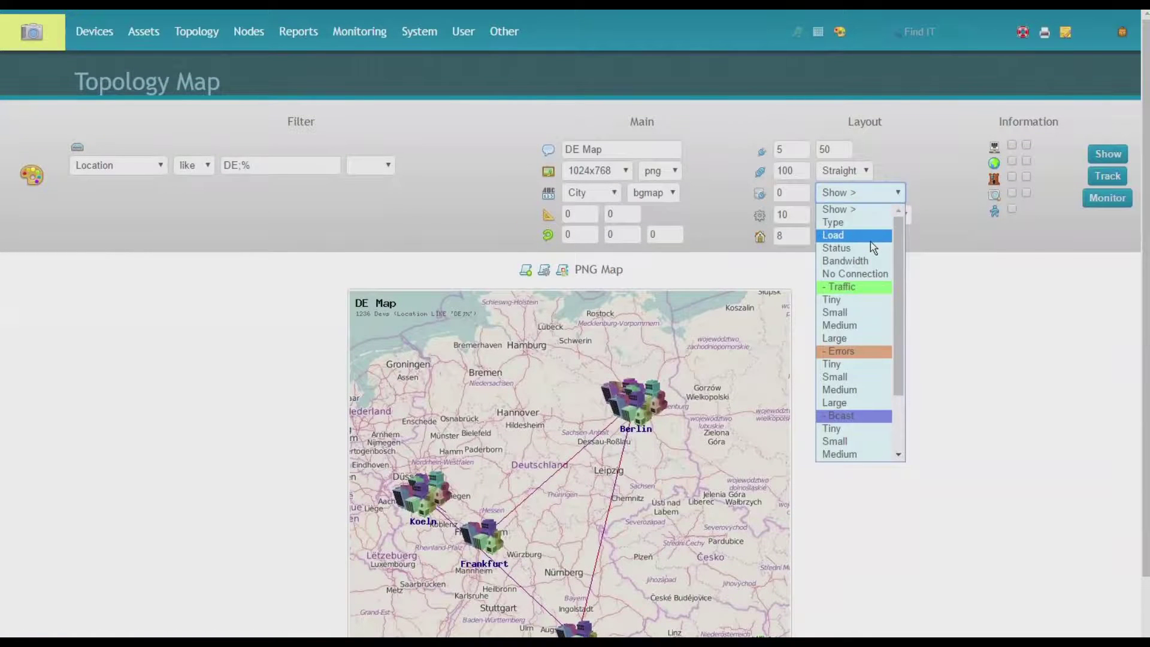
pyautogui.click(871, 241)
pyautogui.click(887, 215)
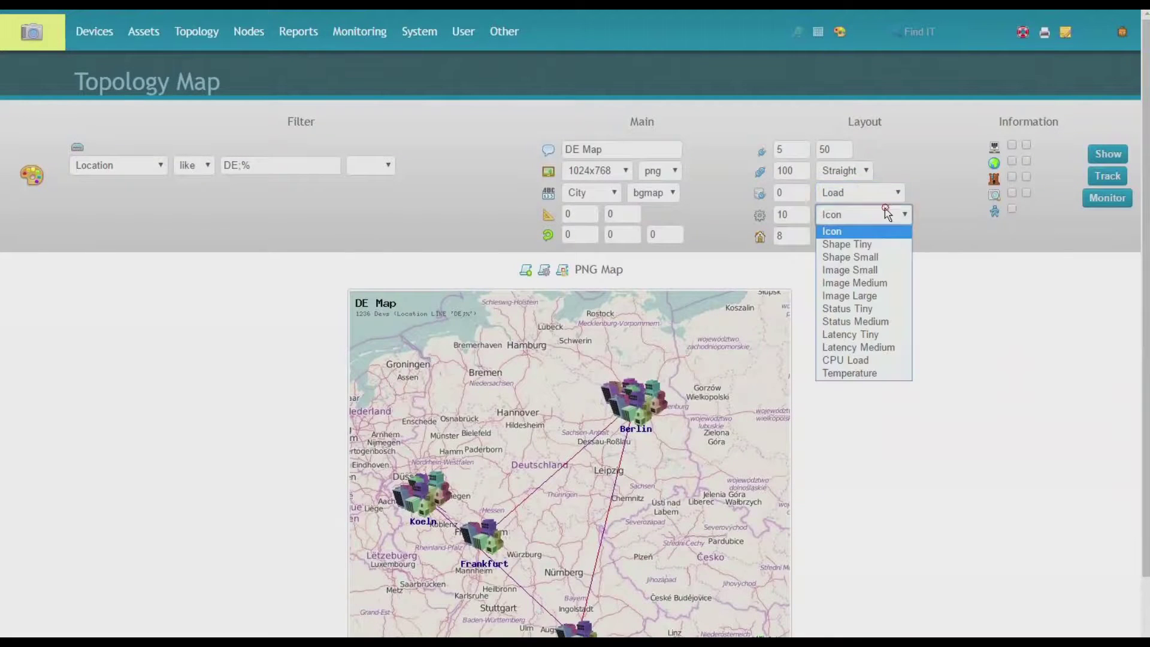
pyautogui.click(872, 320)
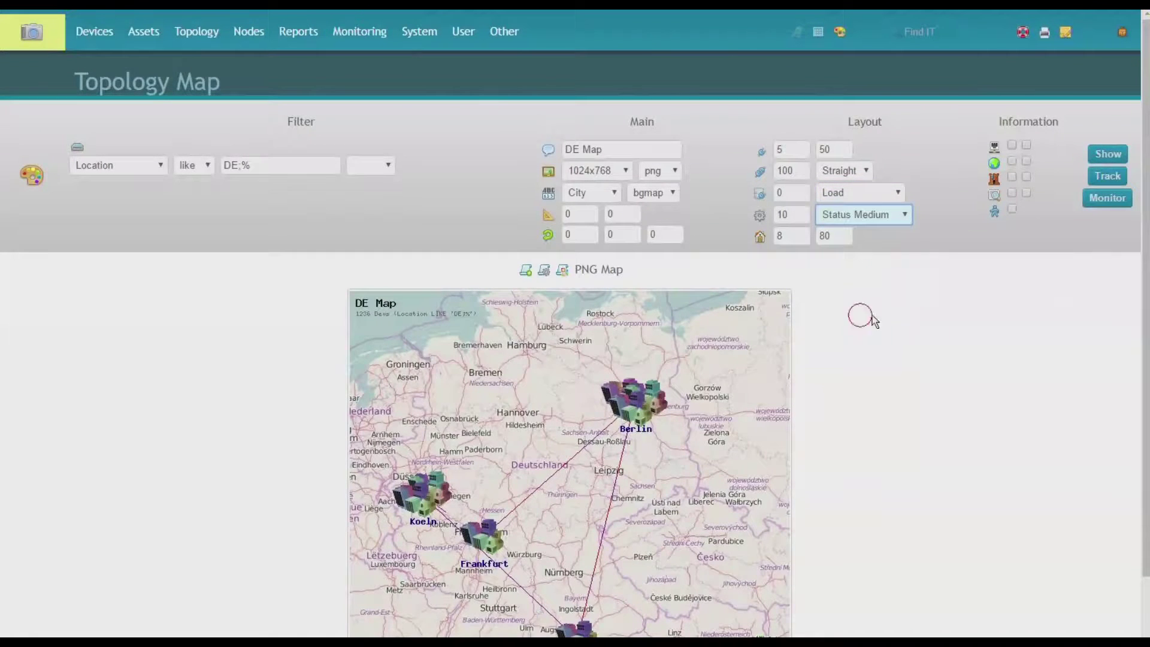
pyautogui.click(1091, 159)
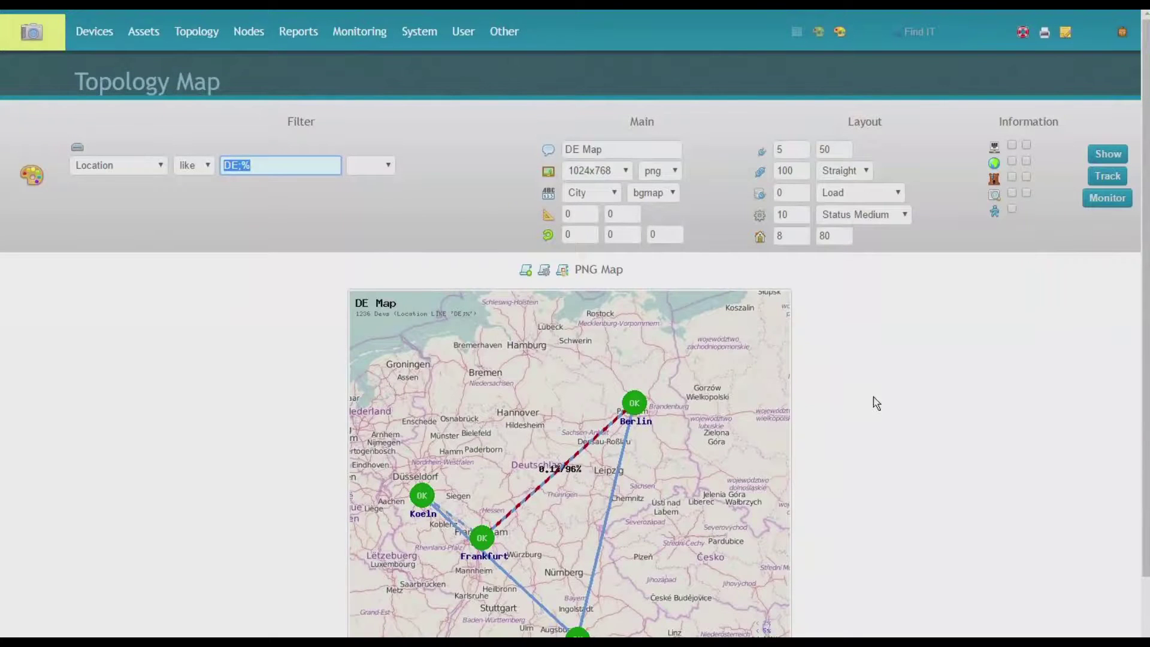
pyautogui.click(28, 35)
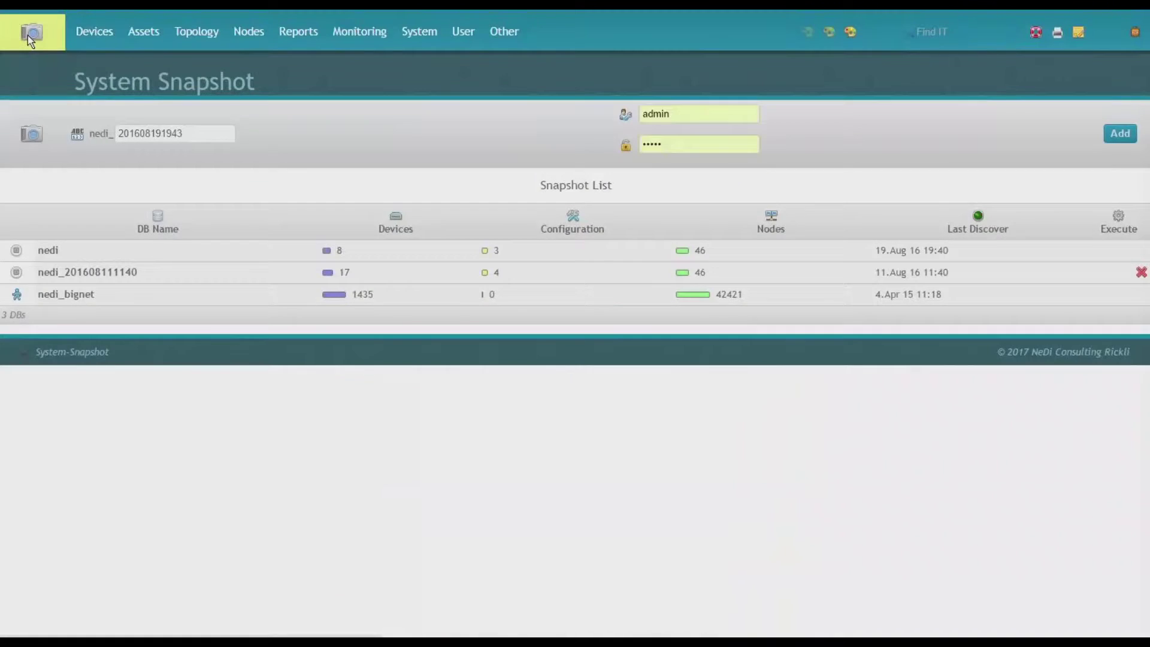
# - Select the nedi database and draw the whole Network map over the world bgmap background
pyautogui.click(15, 251)
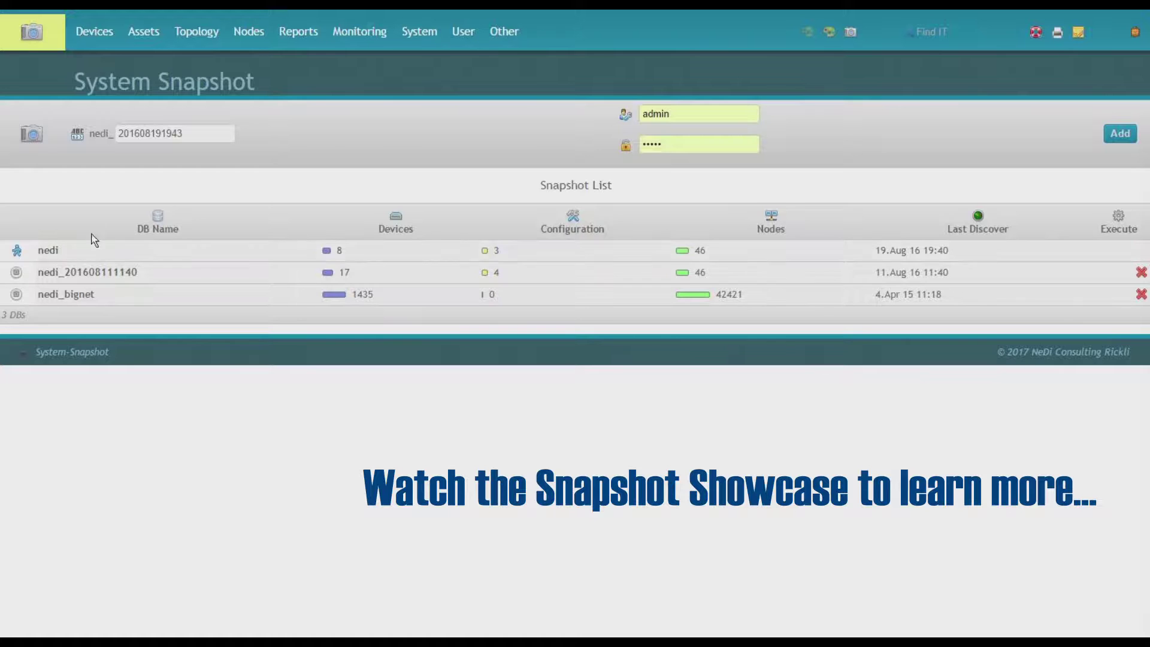
pyautogui.moveTo(187, 35)
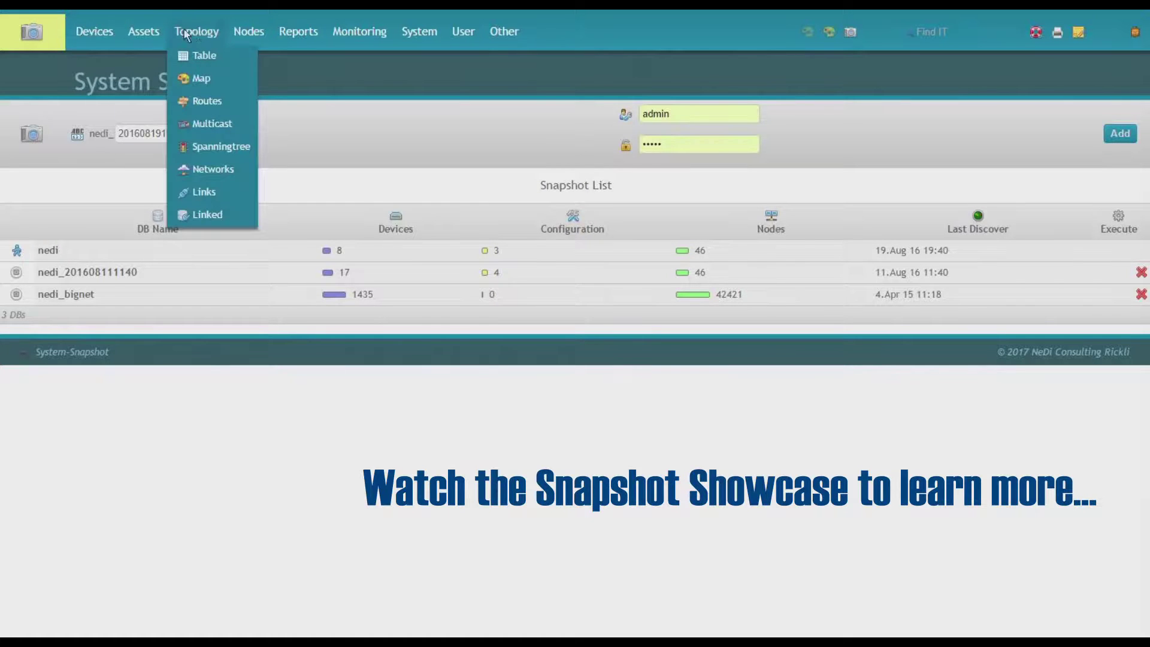
pyautogui.click(197, 79)
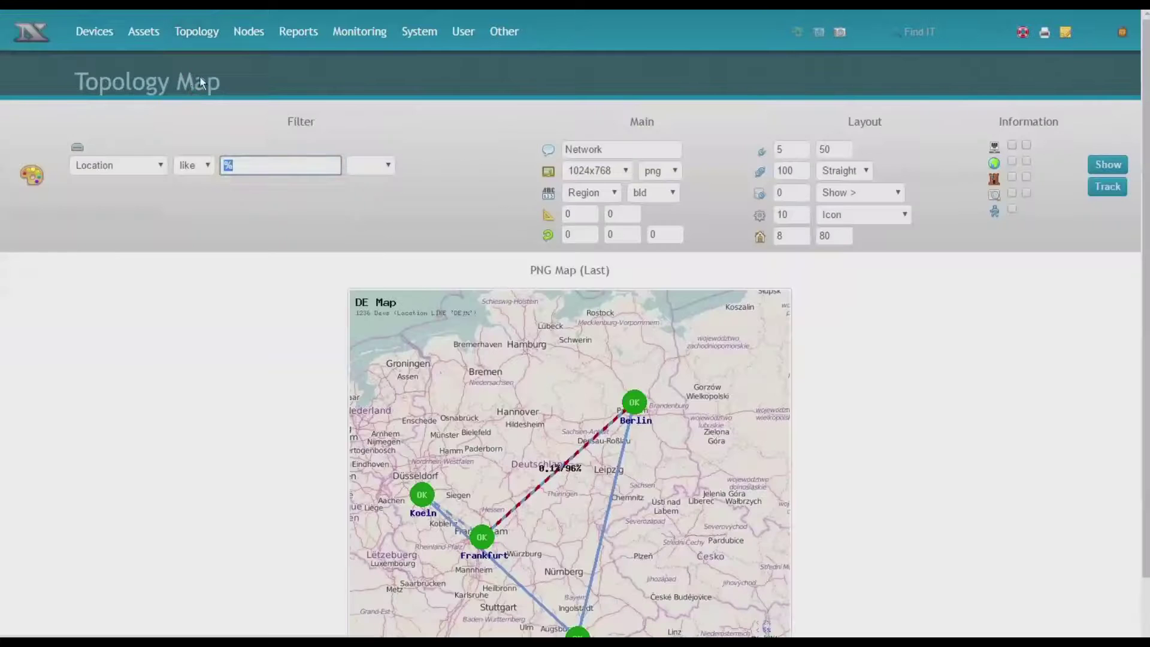
pyautogui.click(1108, 165)
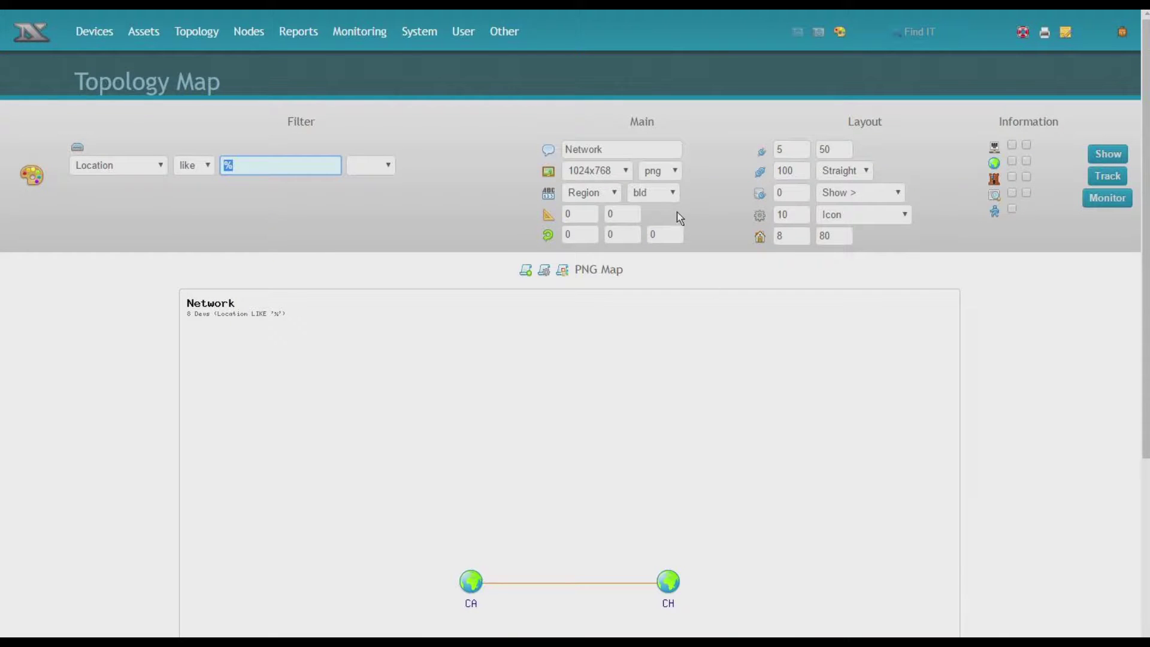
pyautogui.click(667, 197)
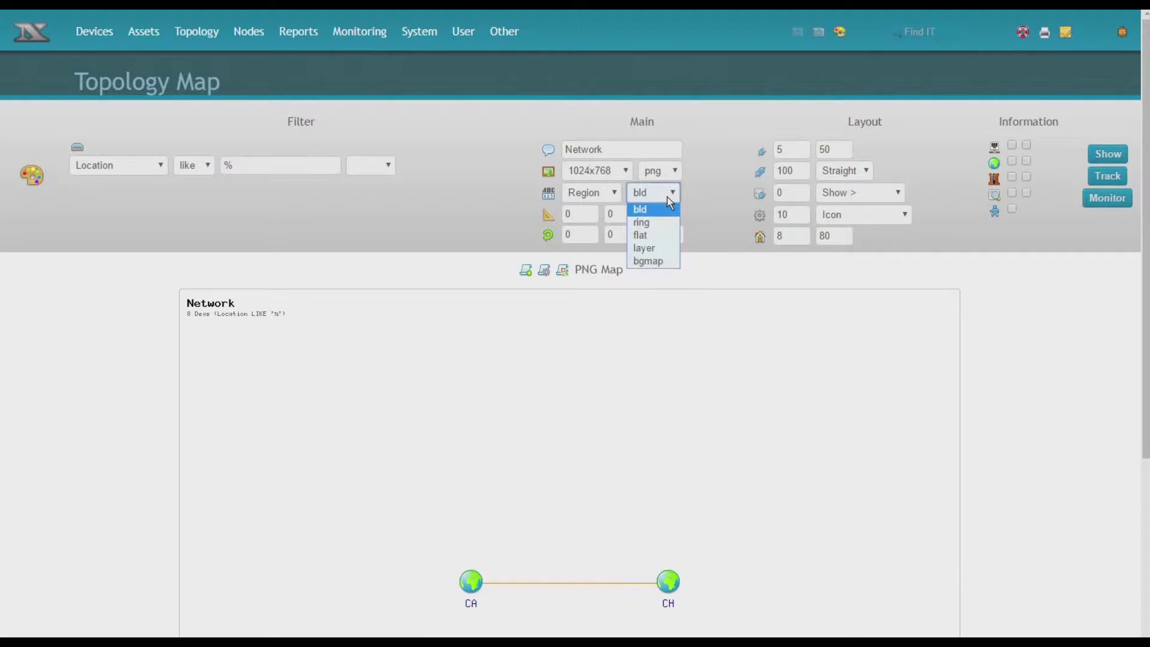
pyautogui.click(658, 260)
pyautogui.click(1108, 154)
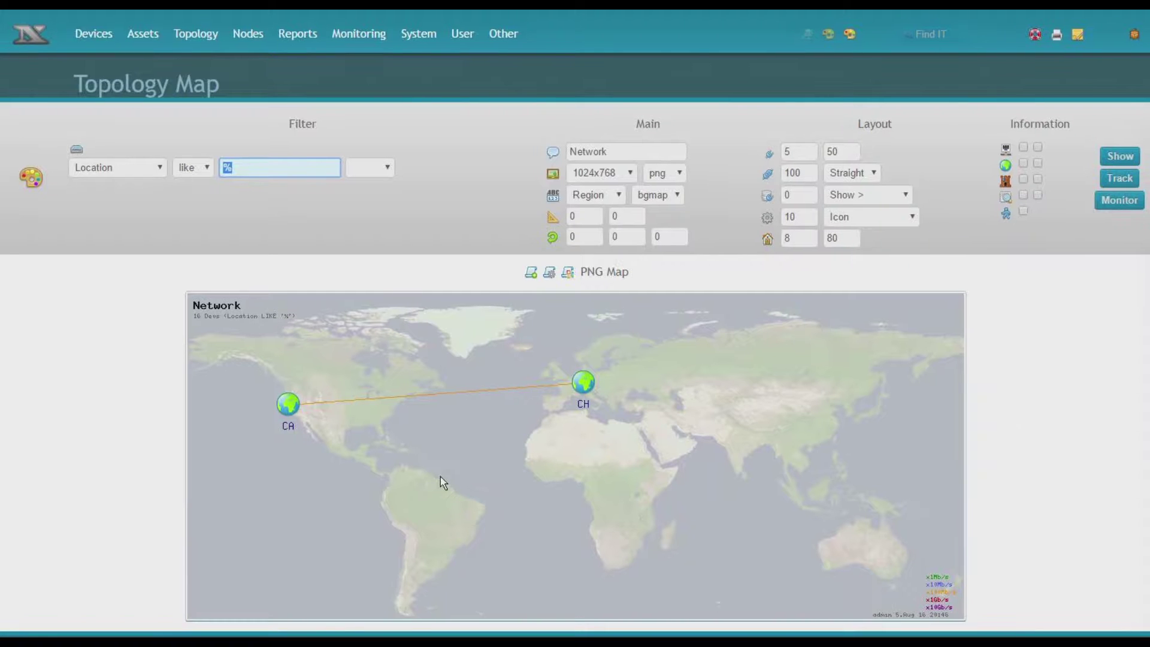
# - Group the world map by city and reduce the layout value from 100 to 10
pyautogui.click(605, 200)
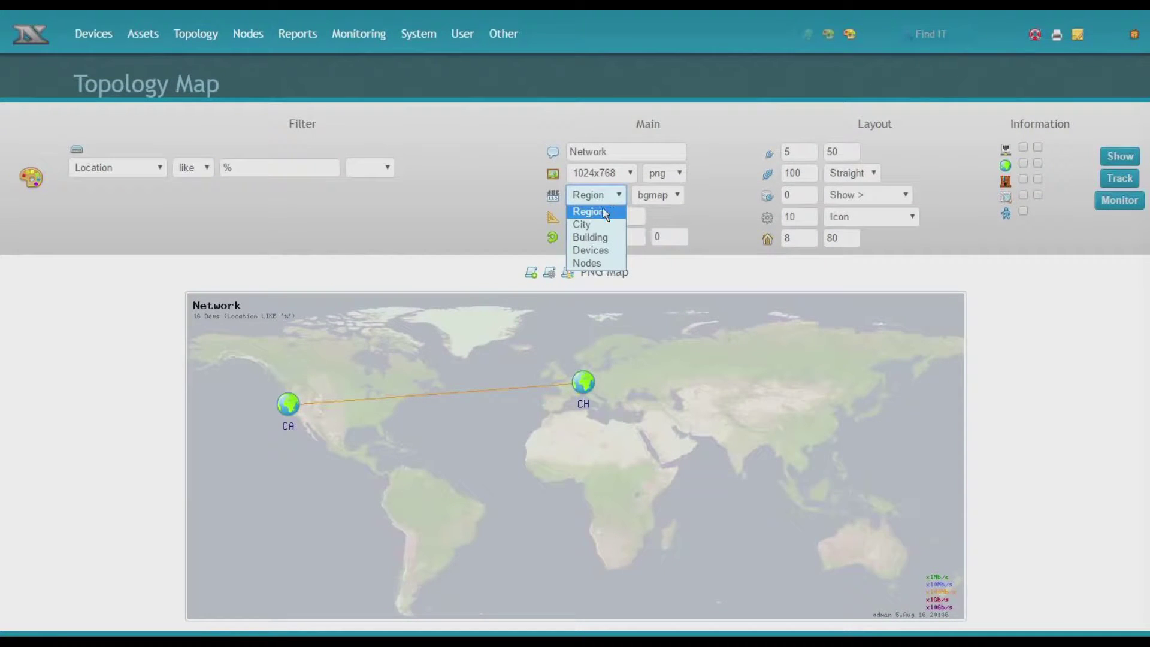
pyautogui.click(596, 224)
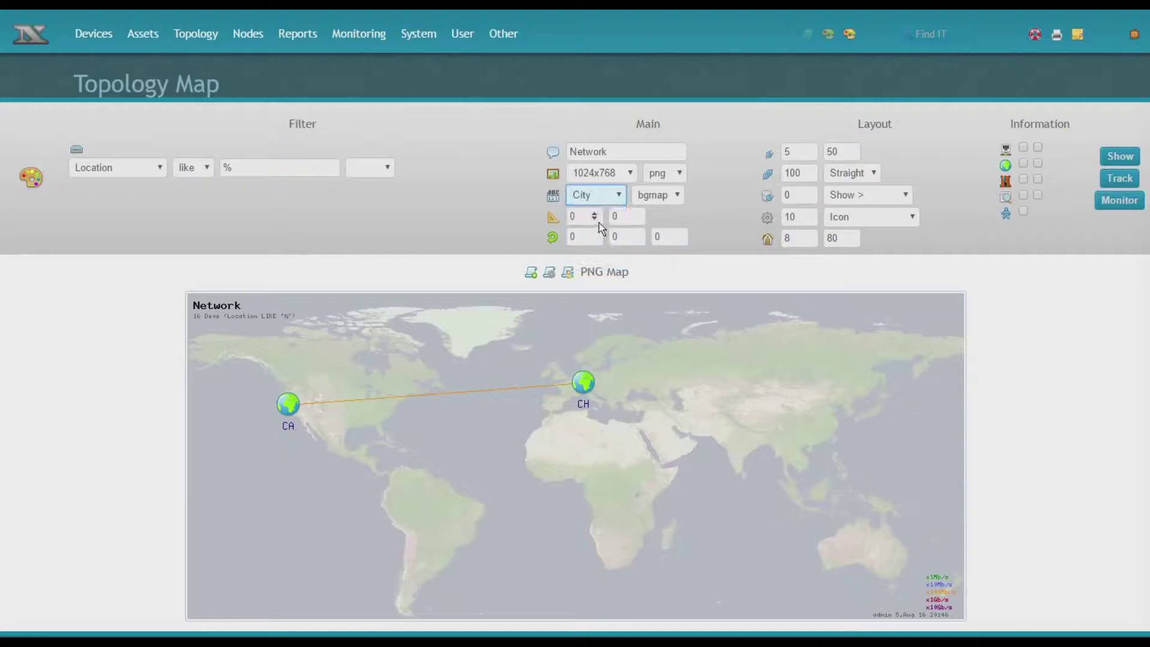
pyautogui.click(1119, 156)
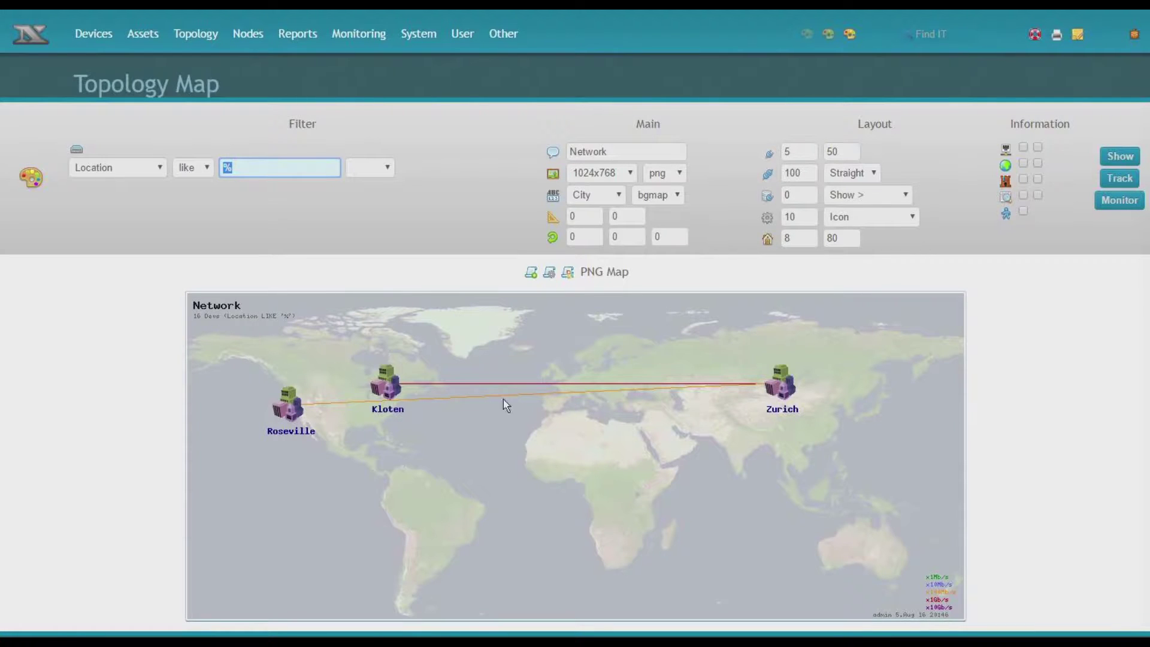
pyautogui.click(797, 173)
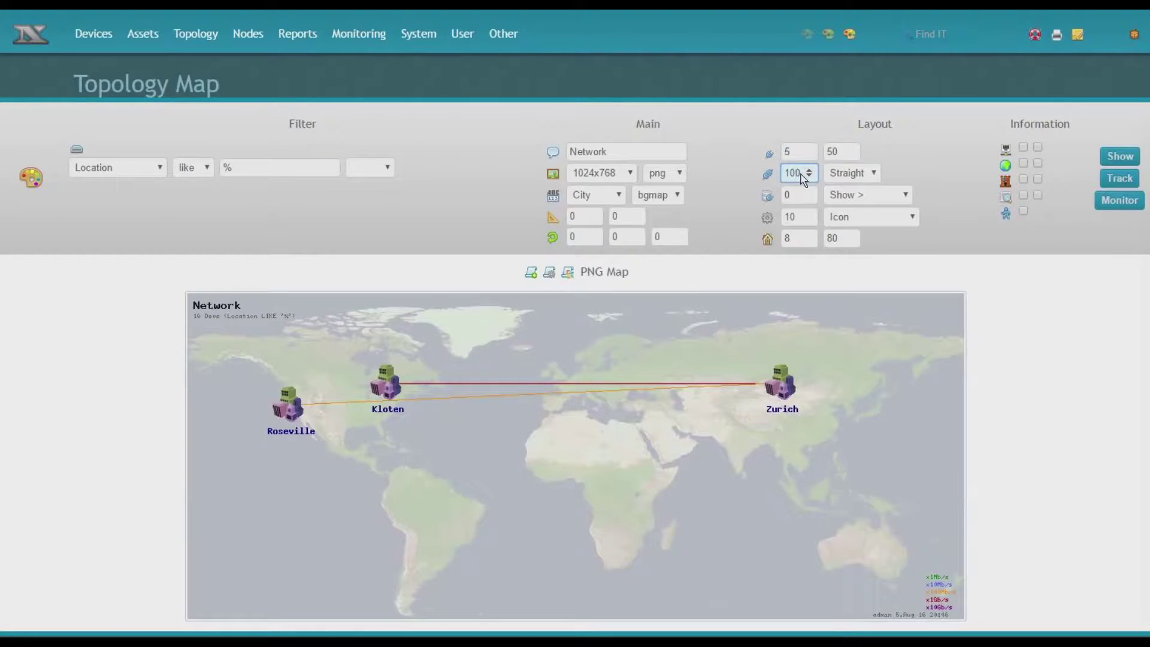
pyautogui.press('BackSpace')
pyautogui.press('Return')
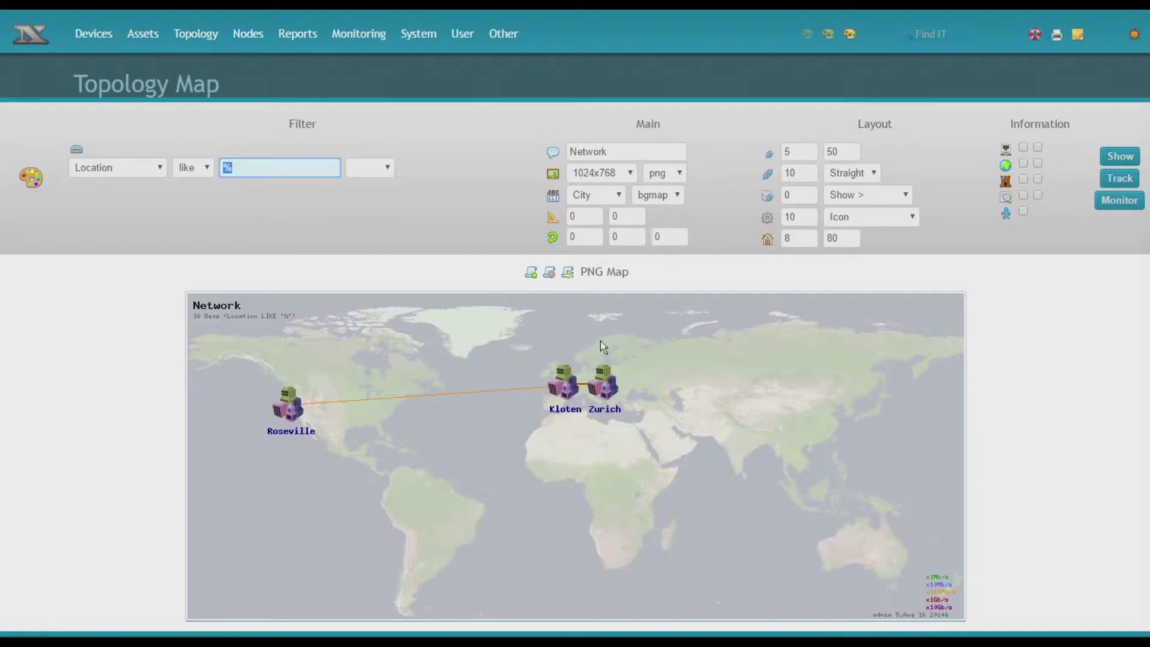
# - Show devices as medium latency markers and colour the links by load
pyautogui.click(870, 217)
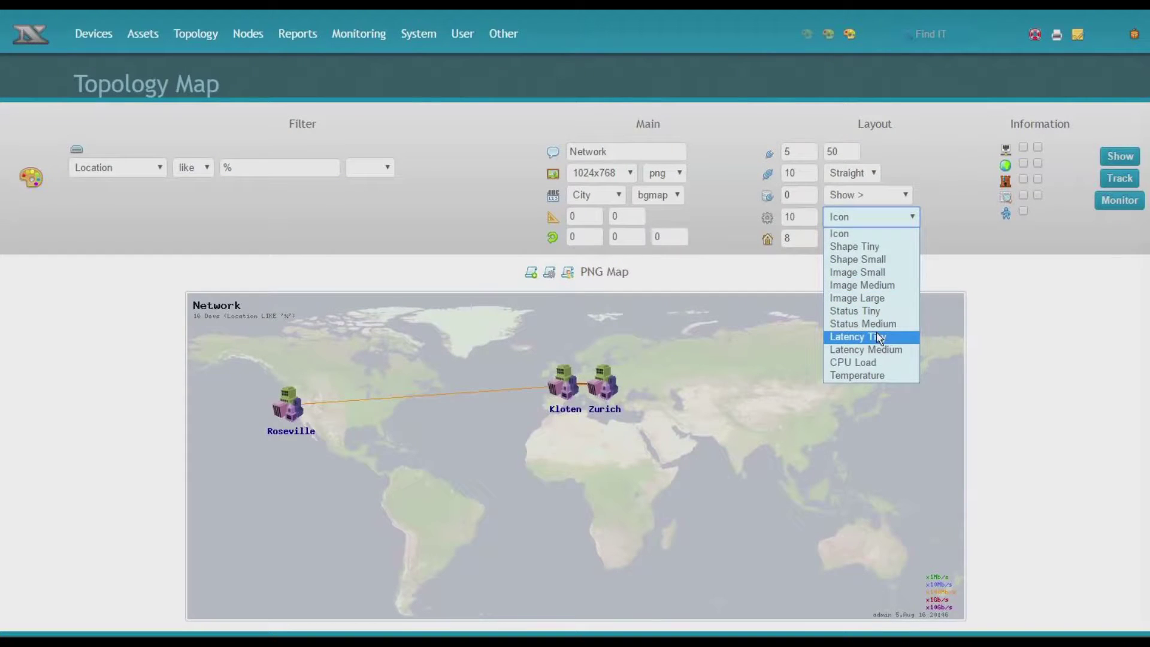
pyautogui.click(879, 350)
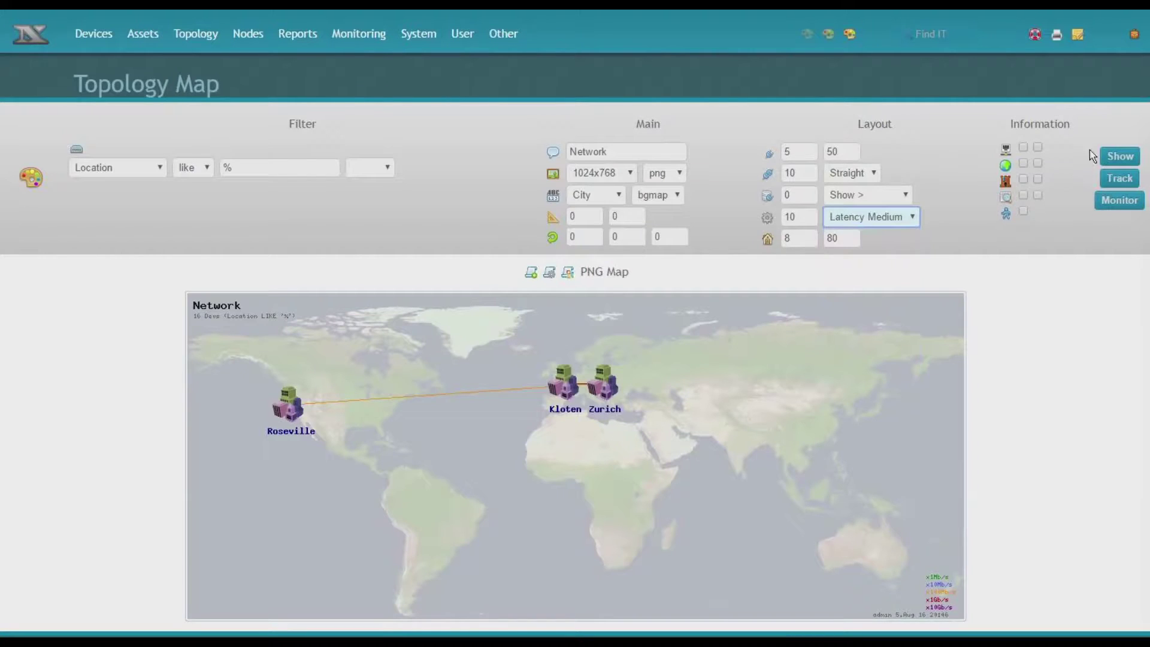
pyautogui.click(1125, 158)
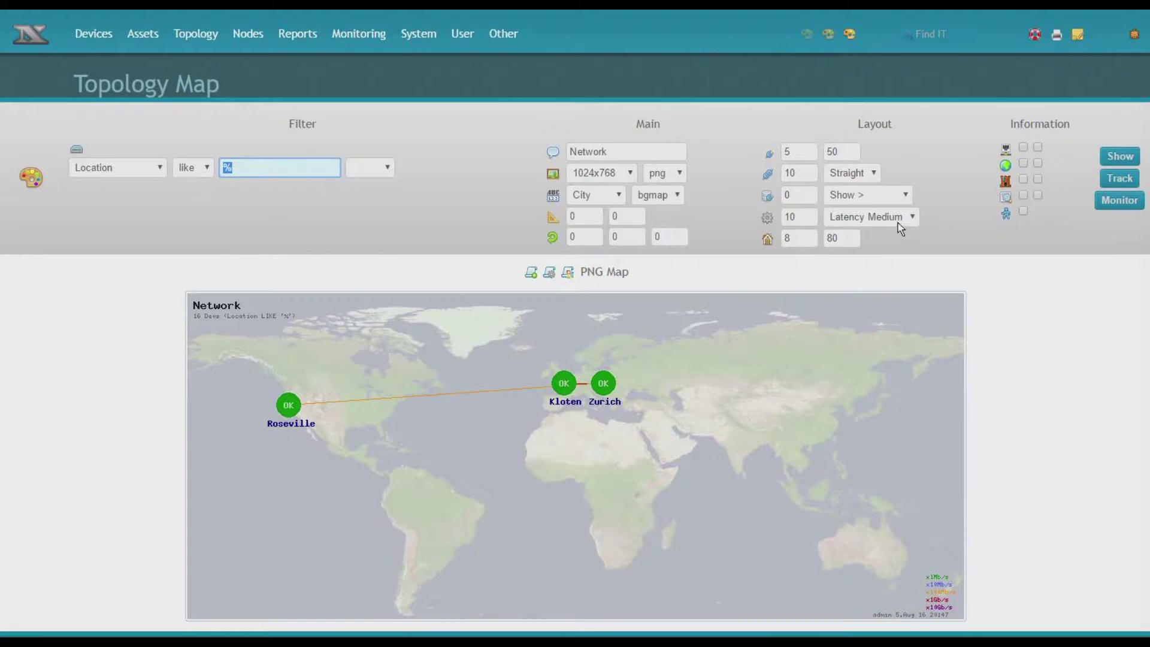
pyautogui.click(887, 197)
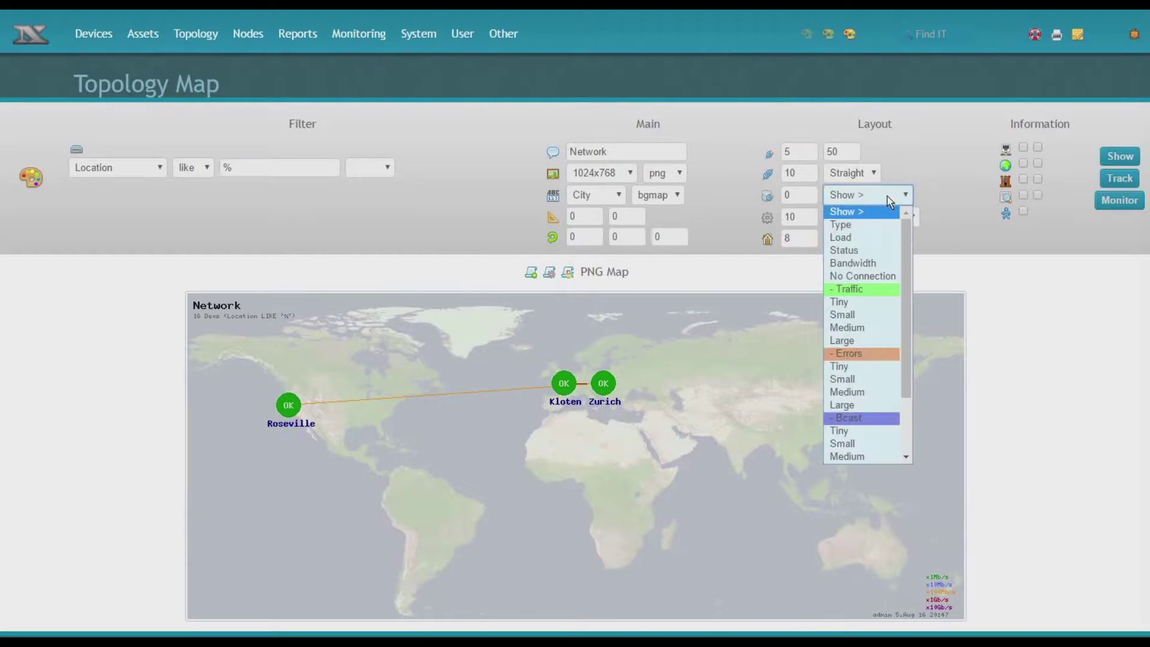
pyautogui.click(873, 239)
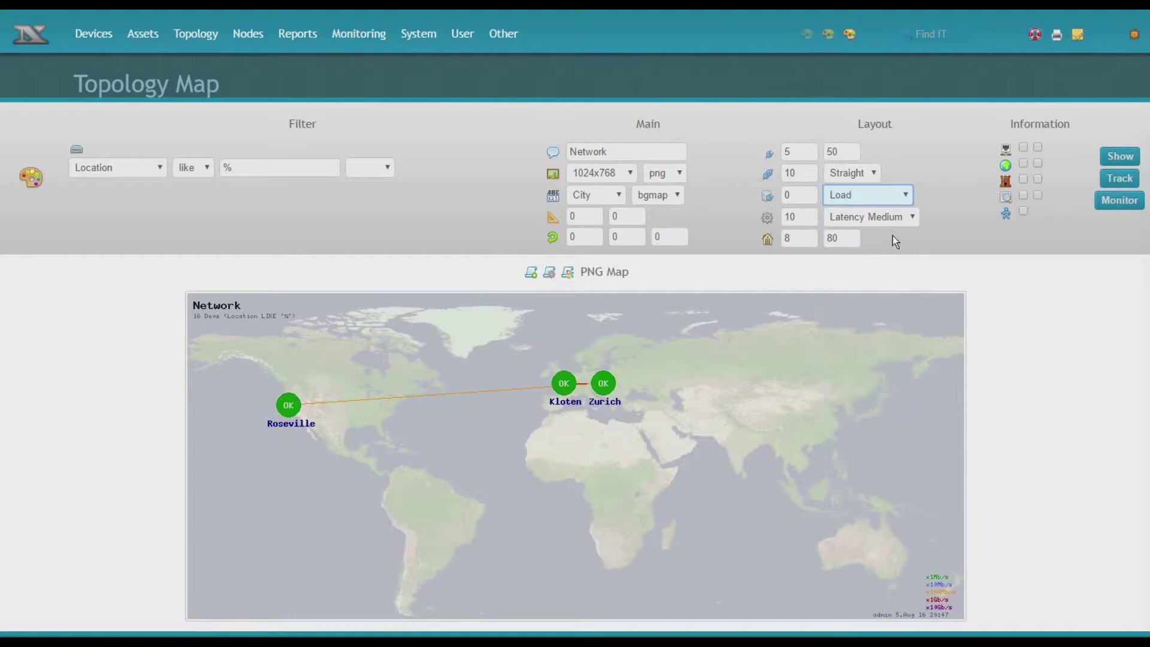
pyautogui.click(1107, 160)
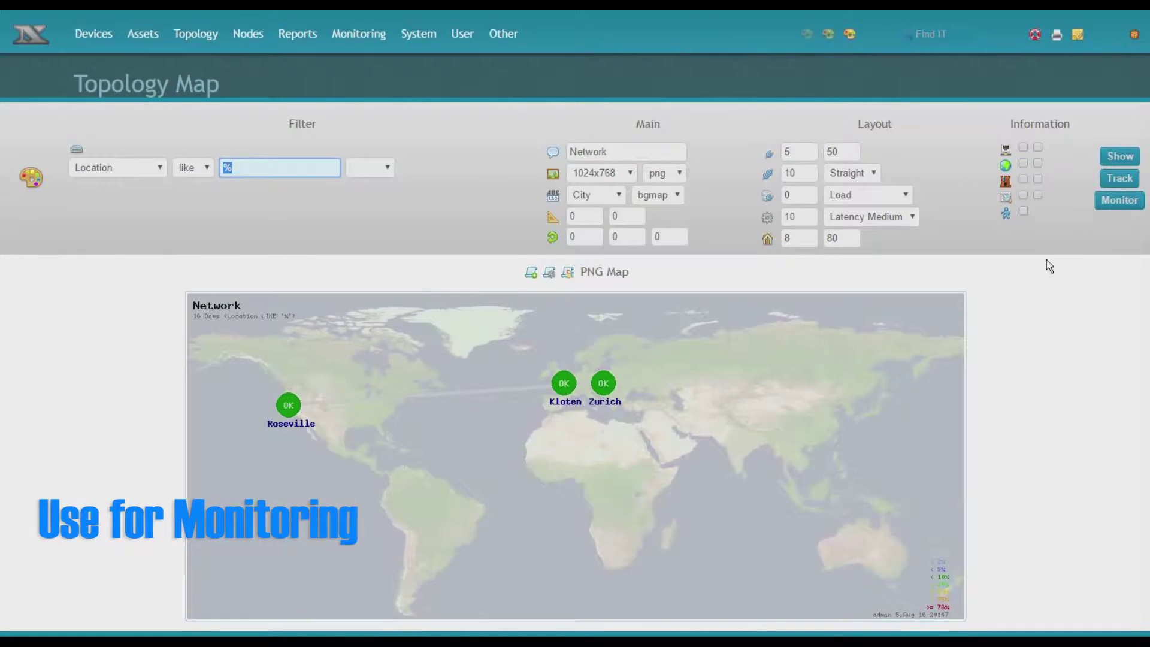
# - Add the world Network map to monitoring and cycle the Monitoring Map dashboard until it appears
pyautogui.click(1117, 200)
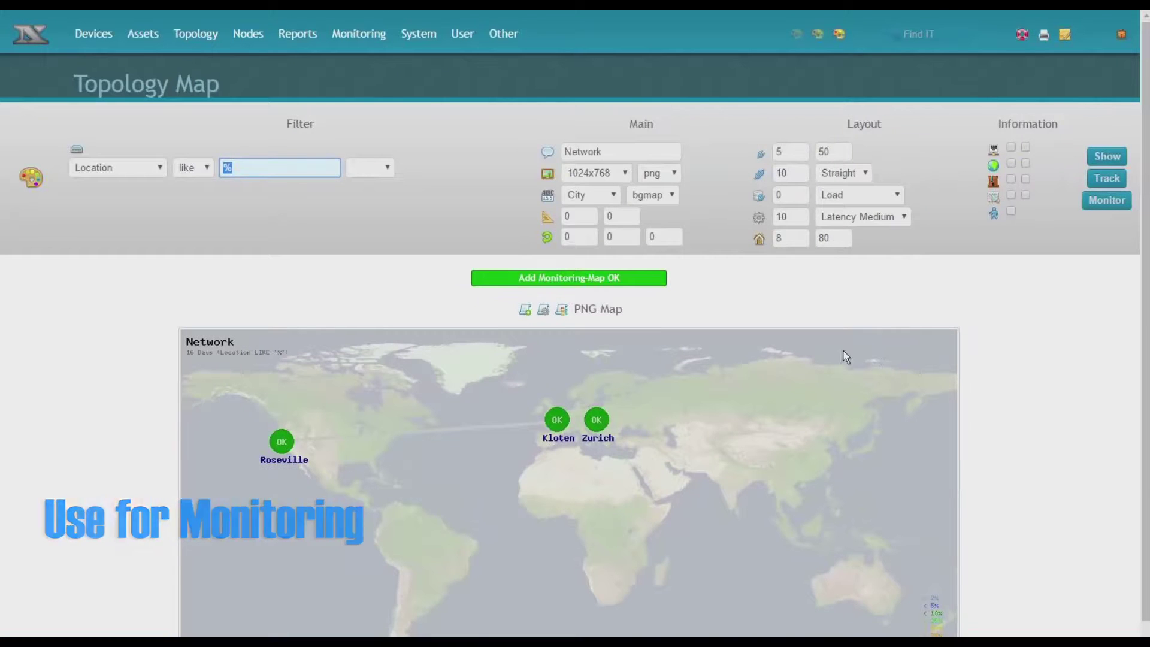
pyautogui.moveTo(359, 34)
pyautogui.click(367, 78)
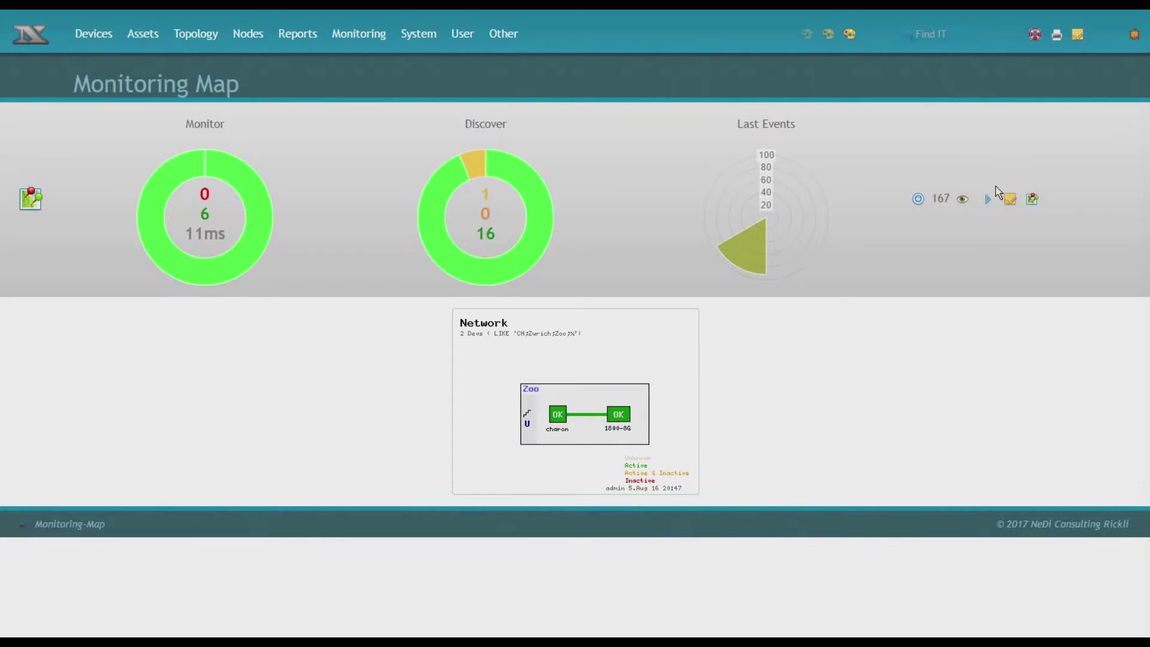
pyautogui.click(989, 201)
pyautogui.click(987, 200)
pyautogui.click(987, 200)
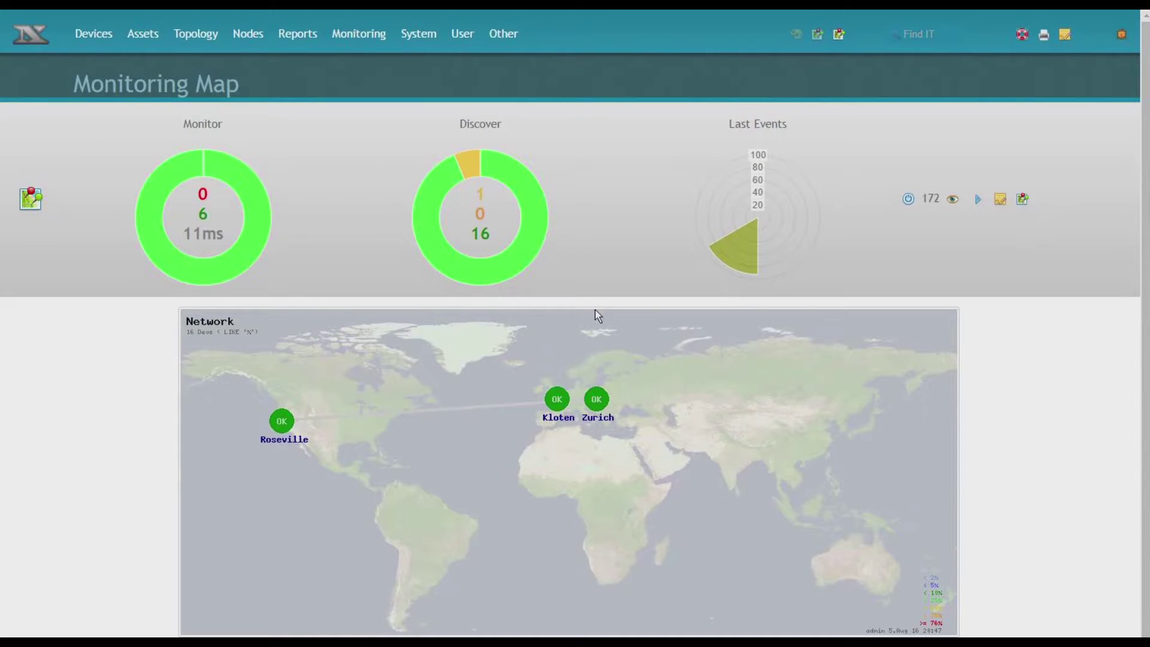
# - From the Monitoring Map dashboard, open the Map Edit list of stored monitoring maps
pyautogui.click(1000, 199)
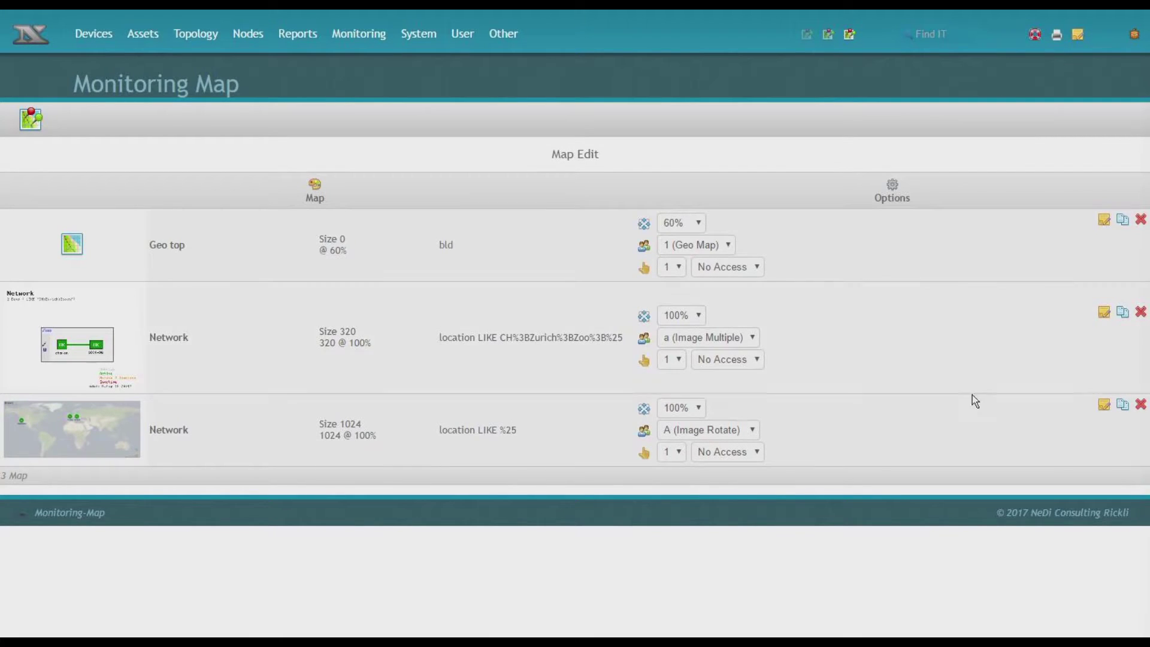
# - Copy the world Network map into the editor and draw devices as Status Medium markers
pyautogui.click(1122, 406)
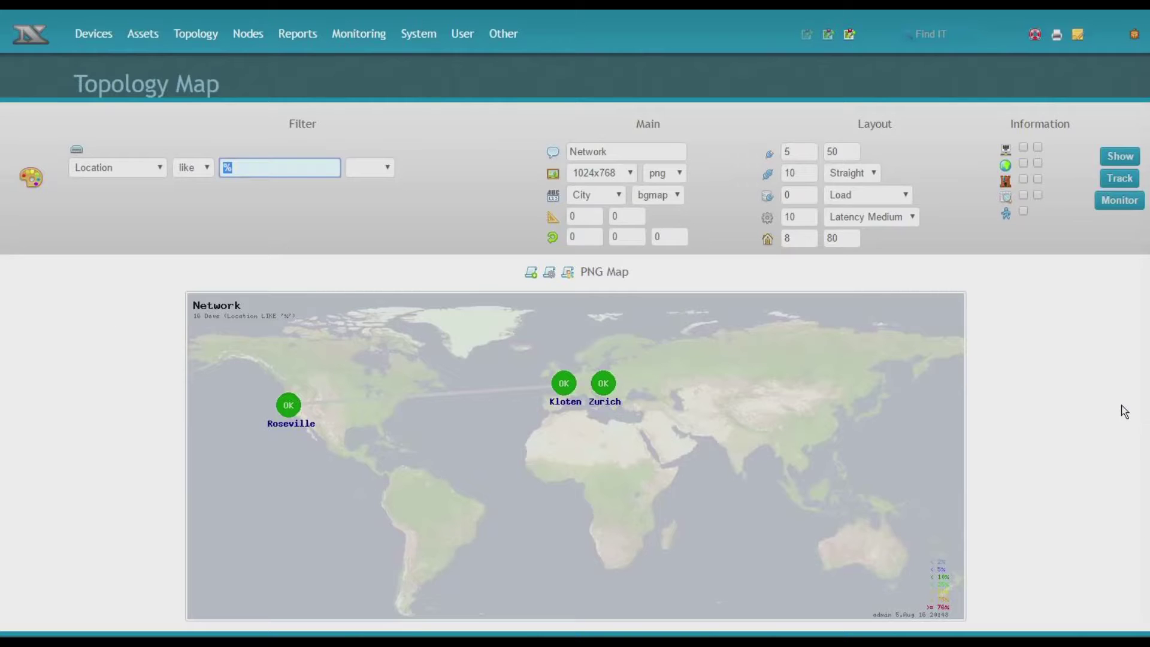
pyautogui.click(874, 216)
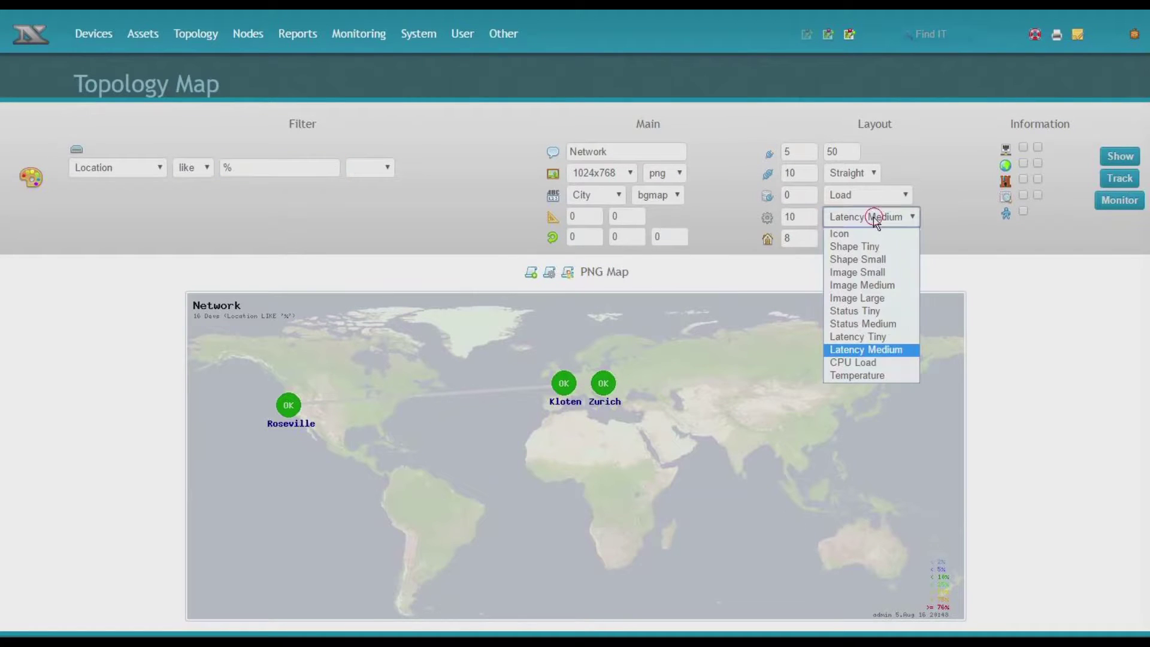
pyautogui.click(878, 324)
pyautogui.click(1130, 158)
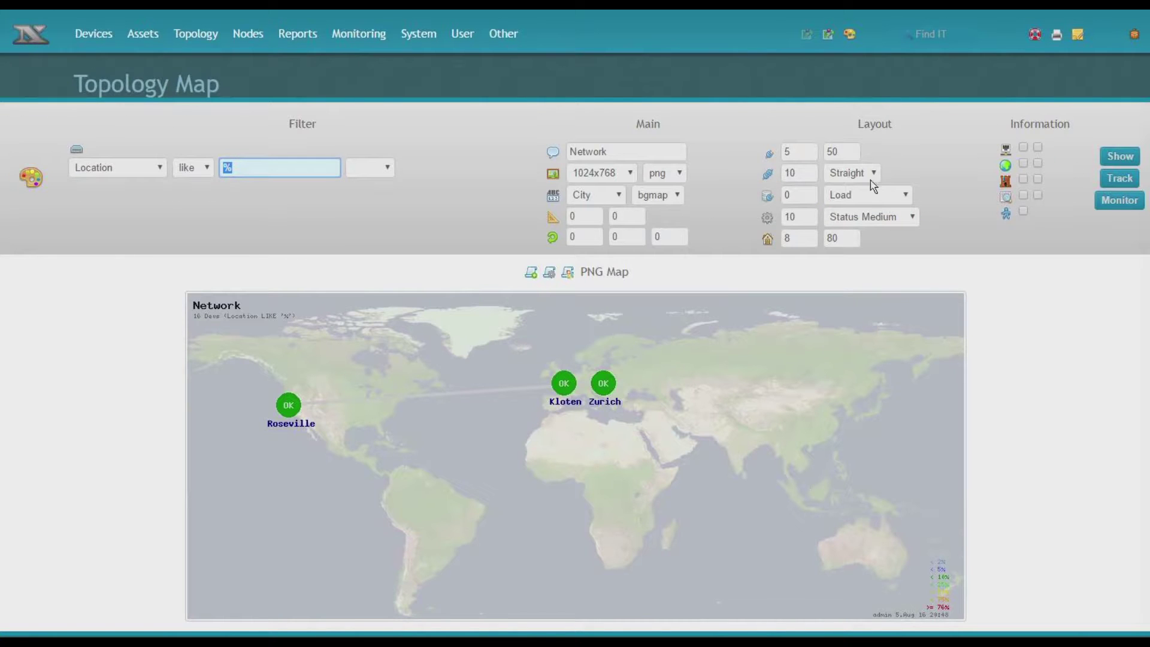
# - Colour the map's links by Status and redraw the map
pyautogui.click(930, 234)
pyautogui.click(867, 195)
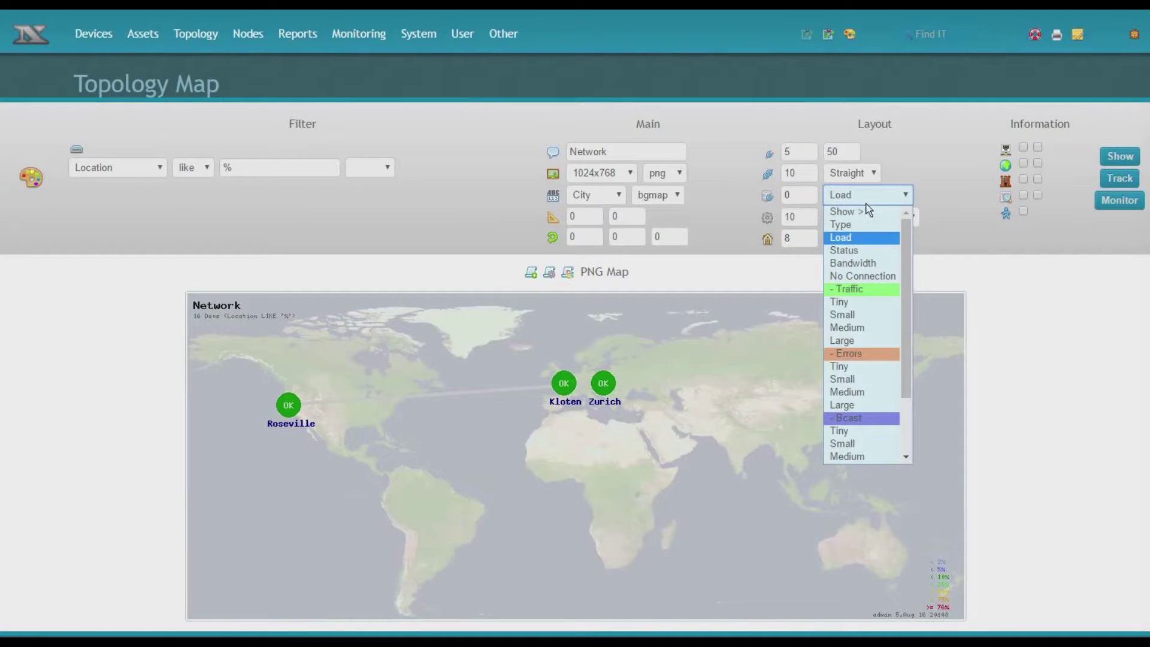
pyautogui.click(847, 249)
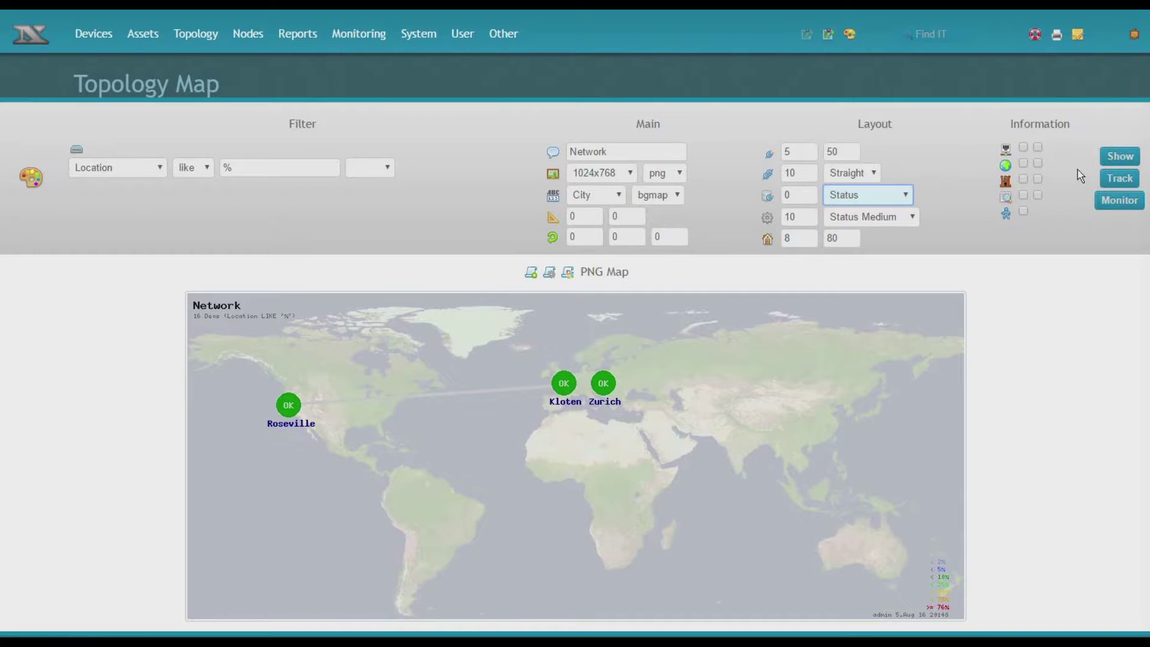
pyautogui.click(1120, 155)
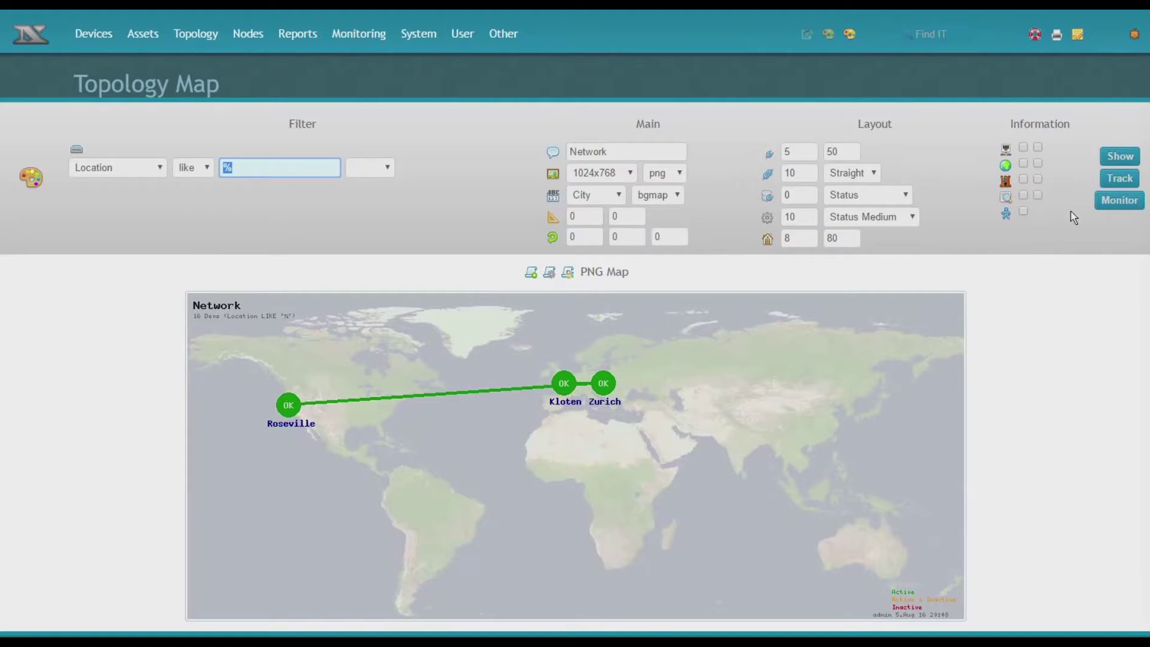
# - Add the map to monitoring, then load the new fourth monitoring map back into the editor
pyautogui.click(1118, 203)
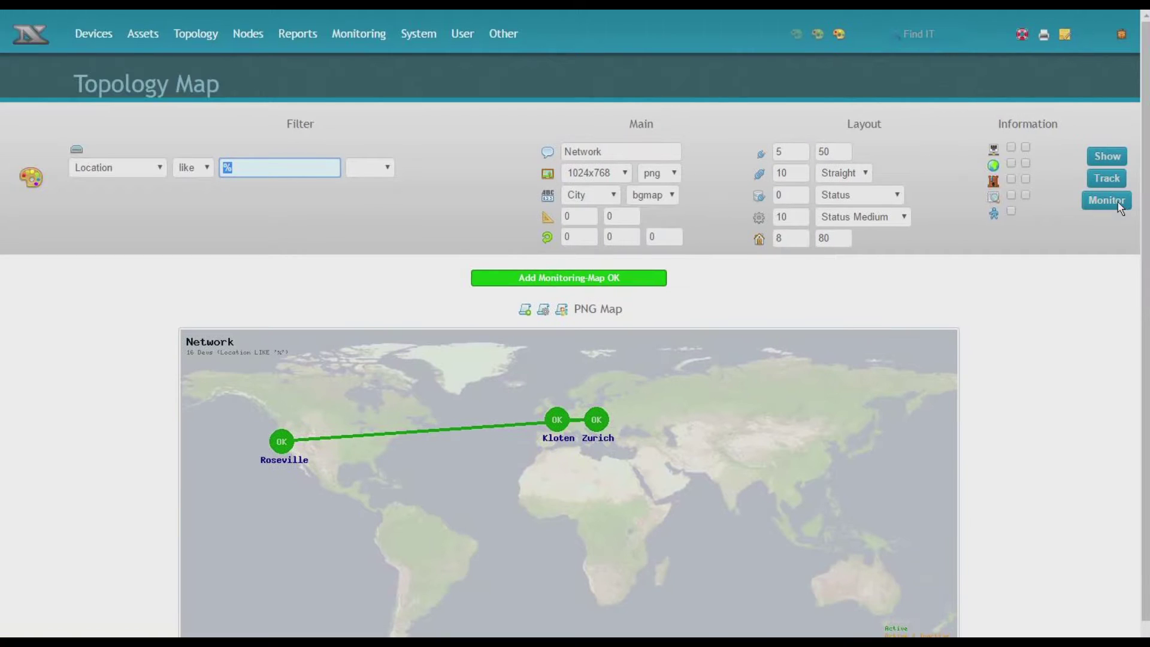
pyautogui.moveTo(382, 46)
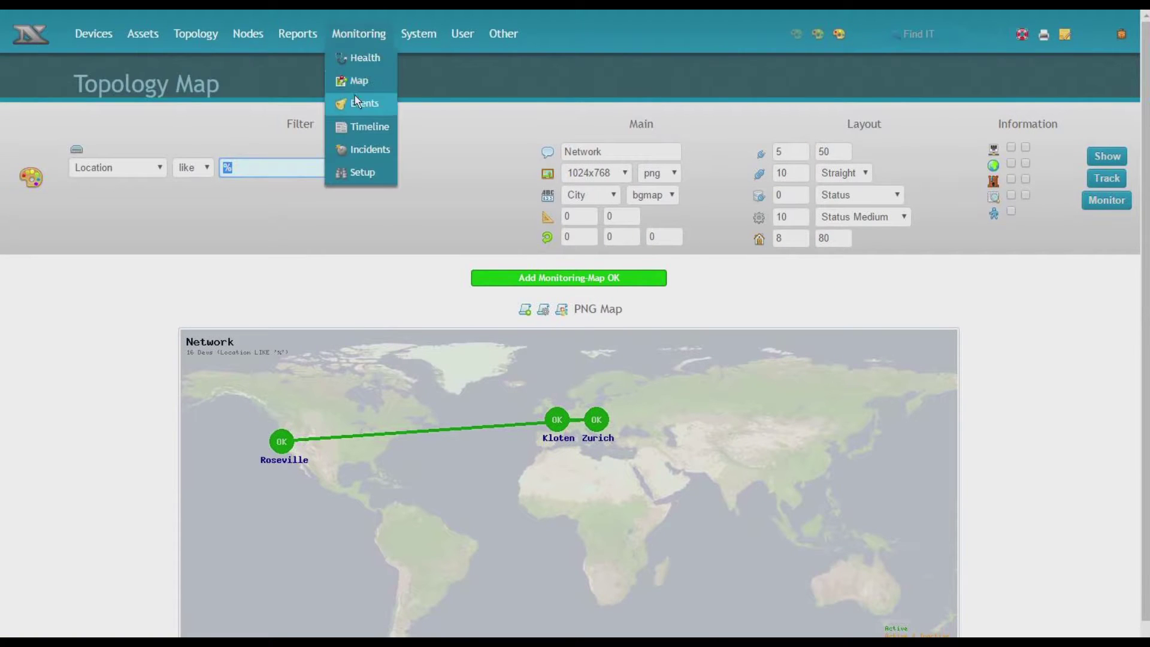
pyautogui.click(359, 81)
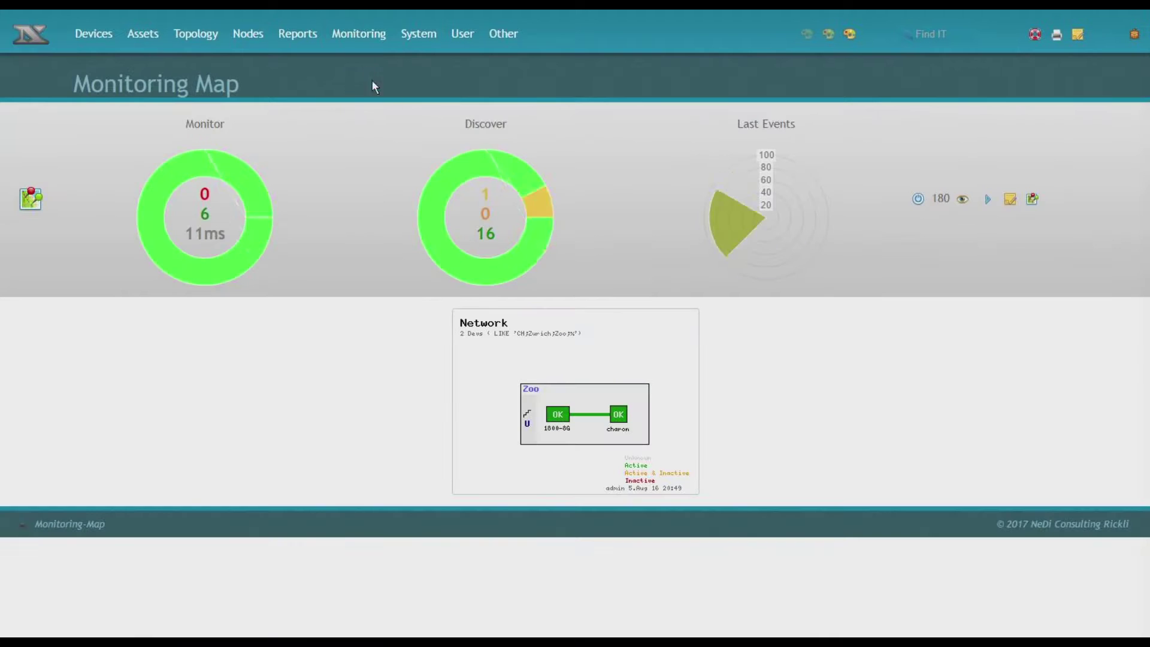
pyautogui.click(1009, 198)
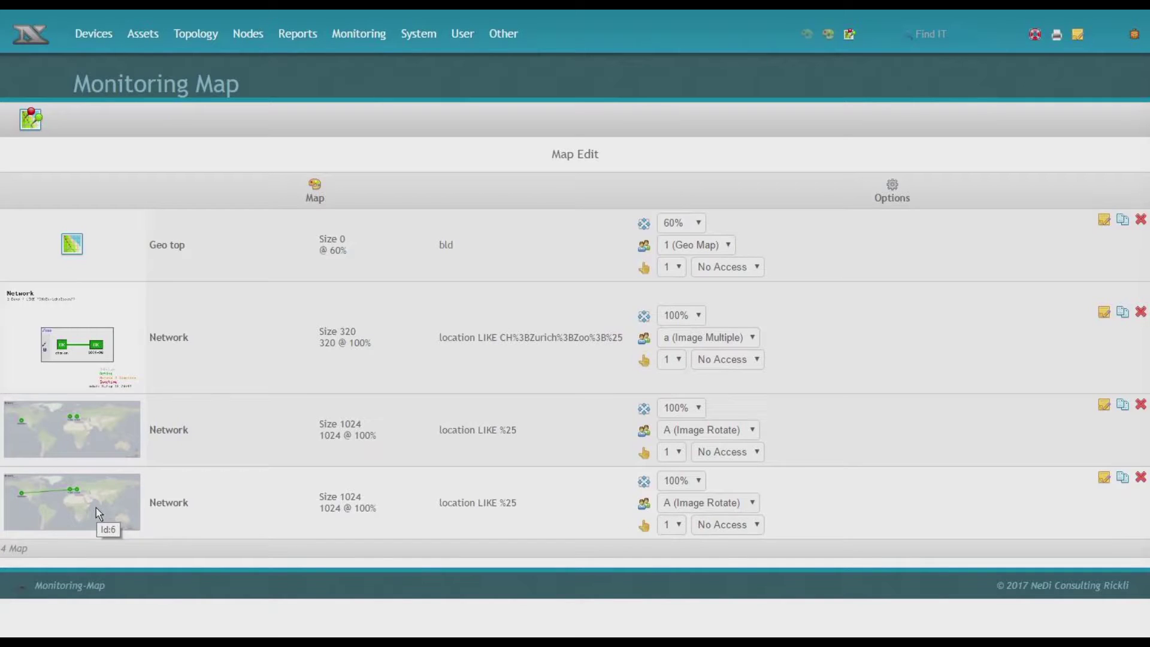
pyautogui.click(1105, 478)
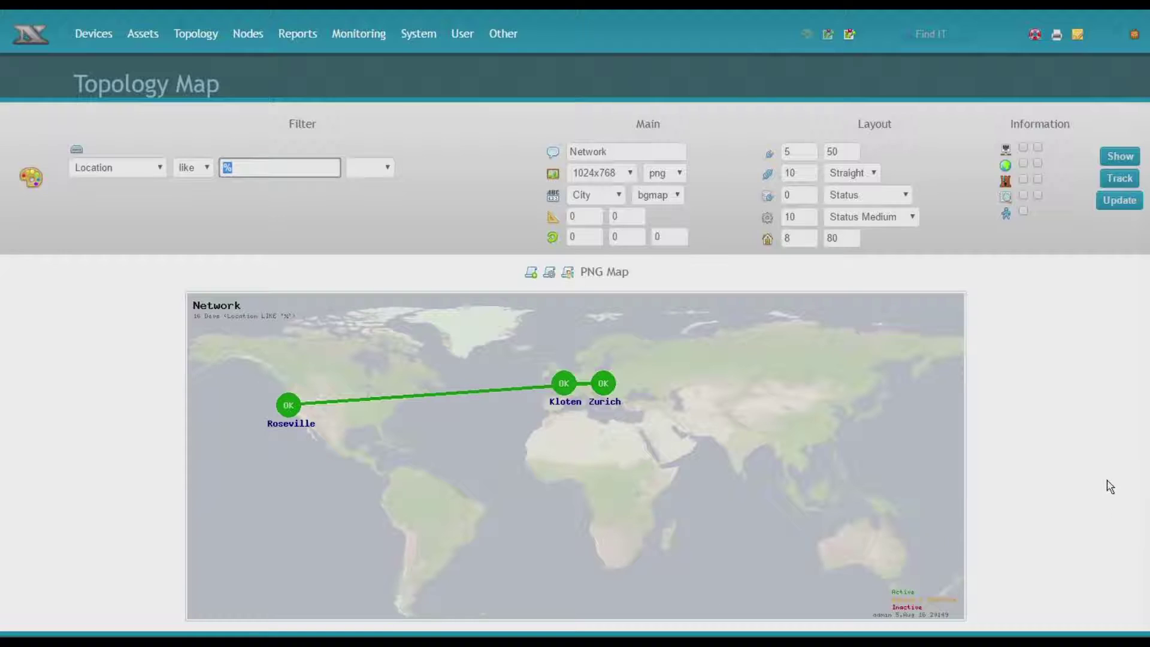
# - Update the stored monitoring map and label the links with their Bandwidth
pyautogui.click(1120, 199)
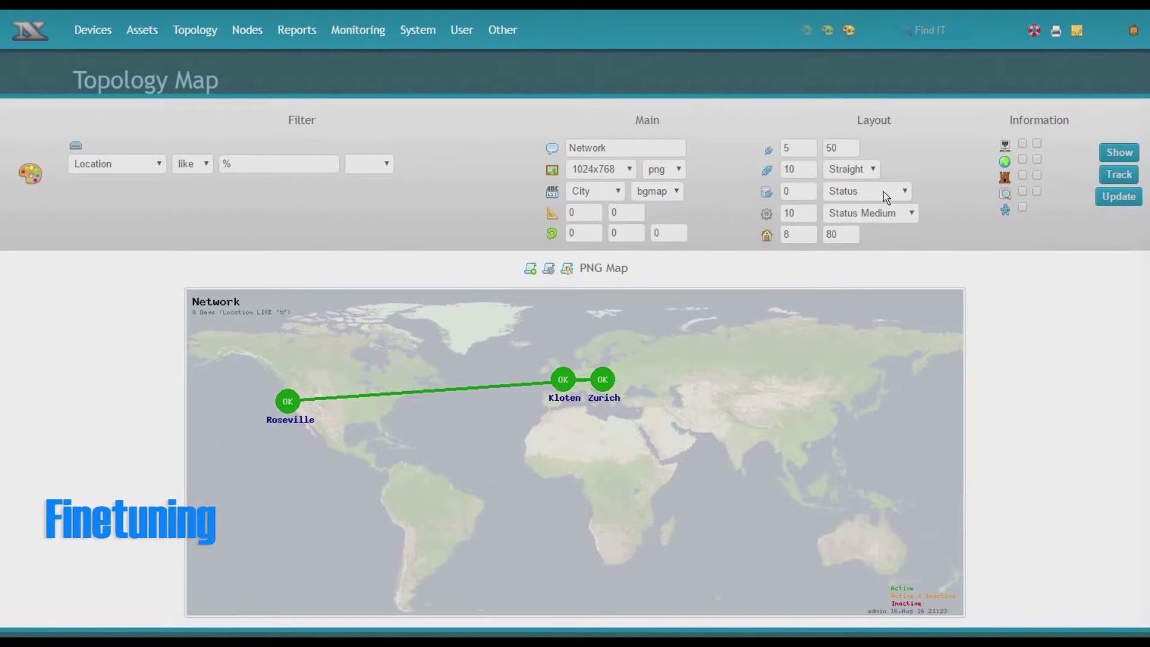
pyautogui.click(885, 193)
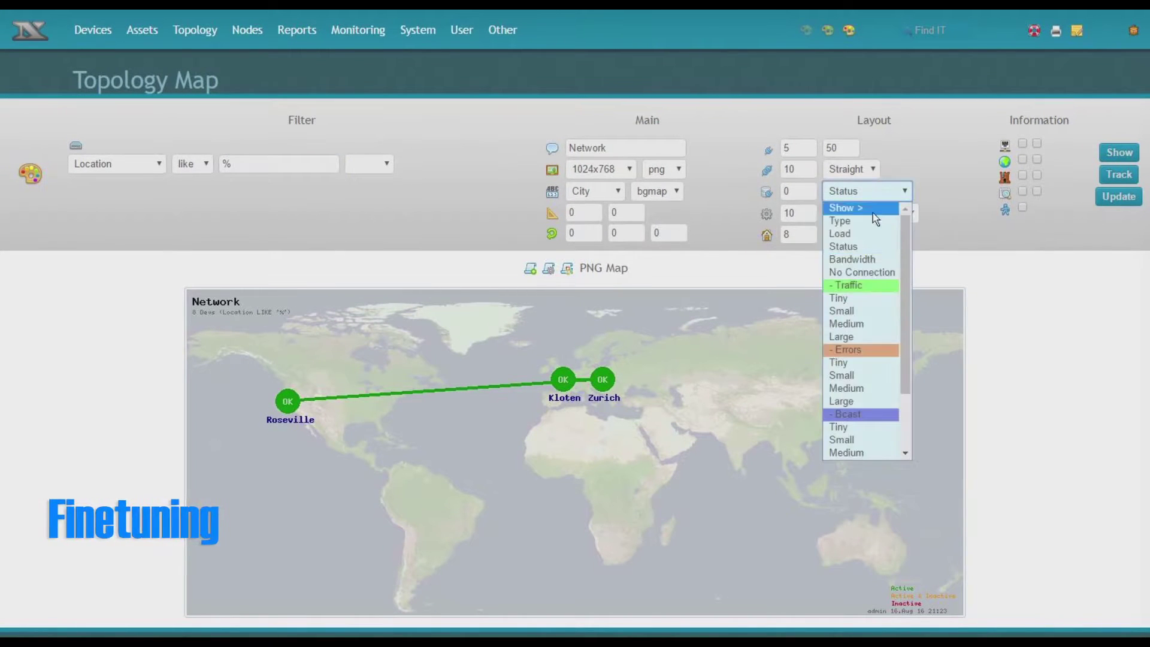
pyautogui.click(869, 259)
pyautogui.click(1119, 153)
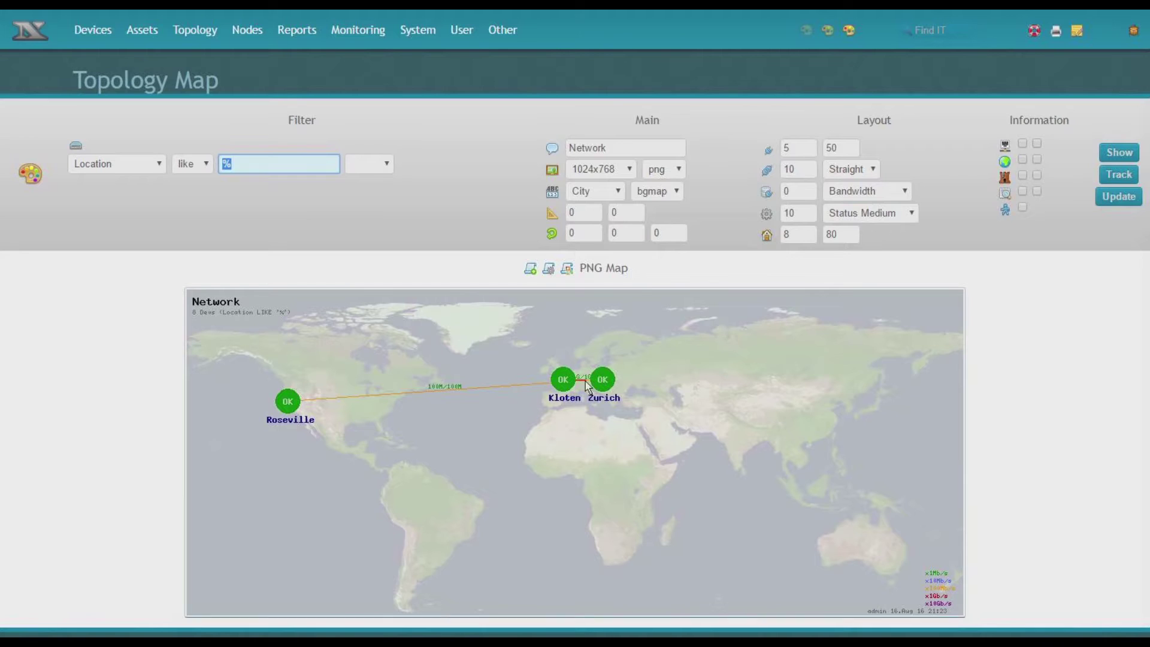
# - Set the link label offset to 50
pyautogui.click(784, 189)
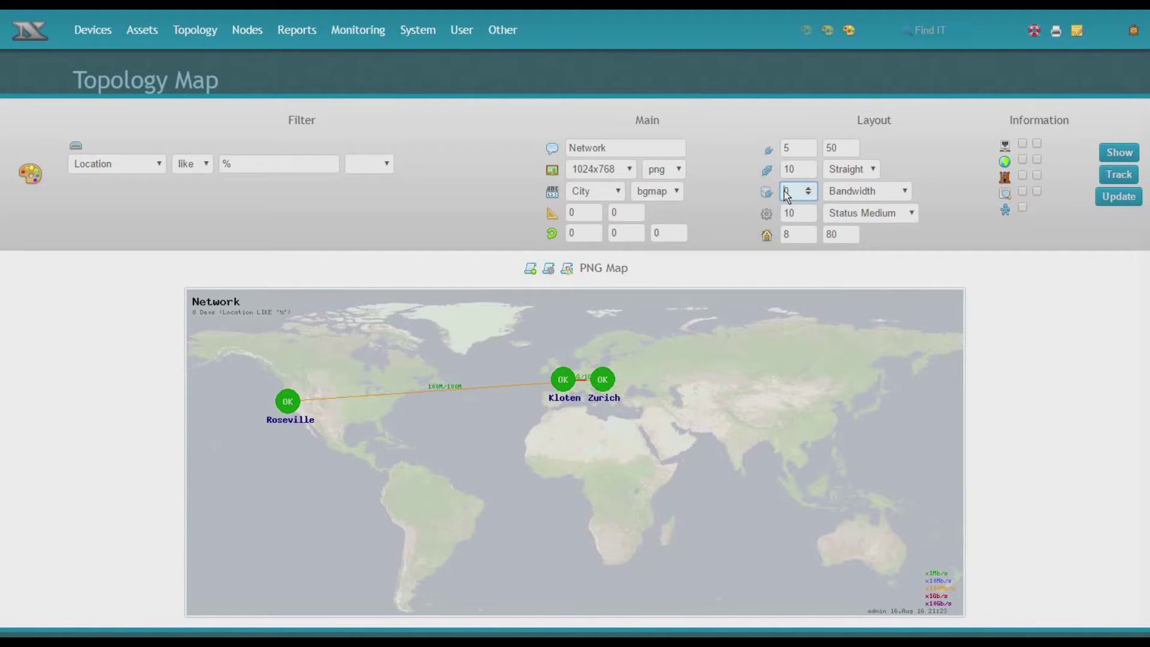
pyautogui.write('5')
pyautogui.press('Return')
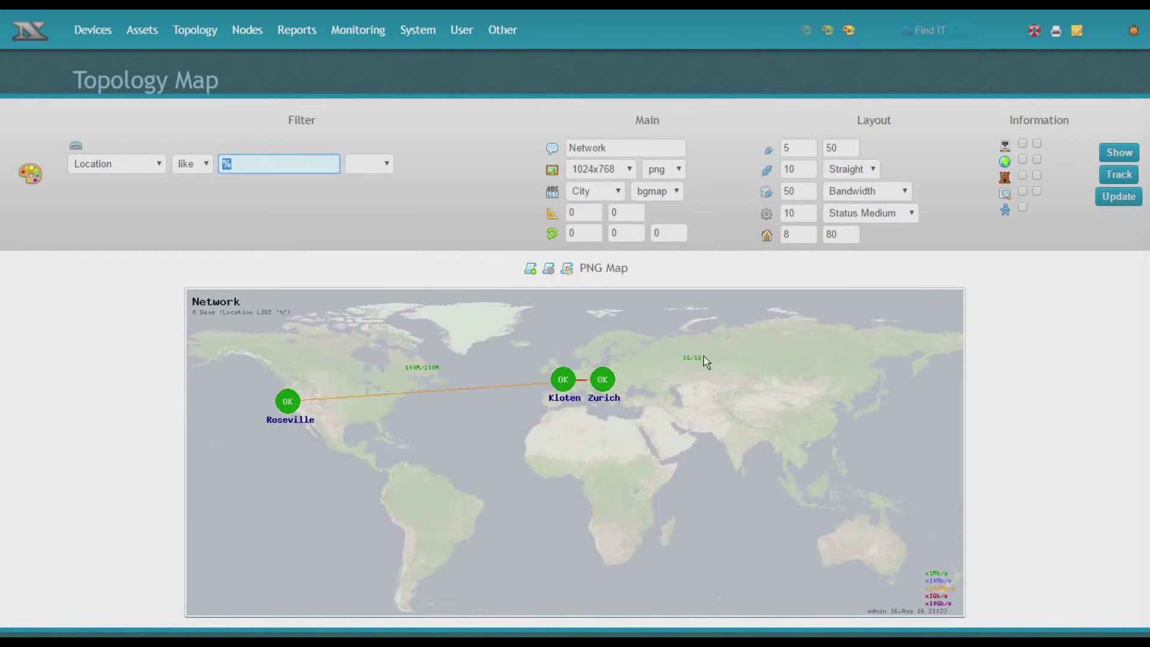
pyautogui.click(618, 390)
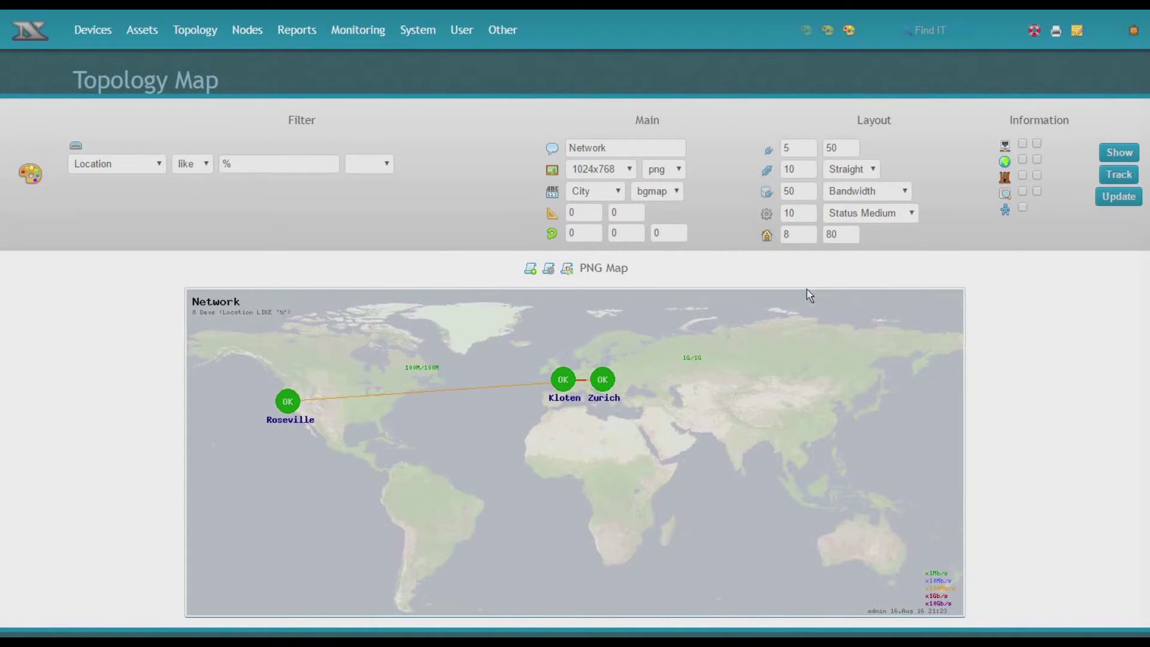
# - Replace the bandwidth labels with Traffic Small graphs on the links
pyautogui.click(878, 192)
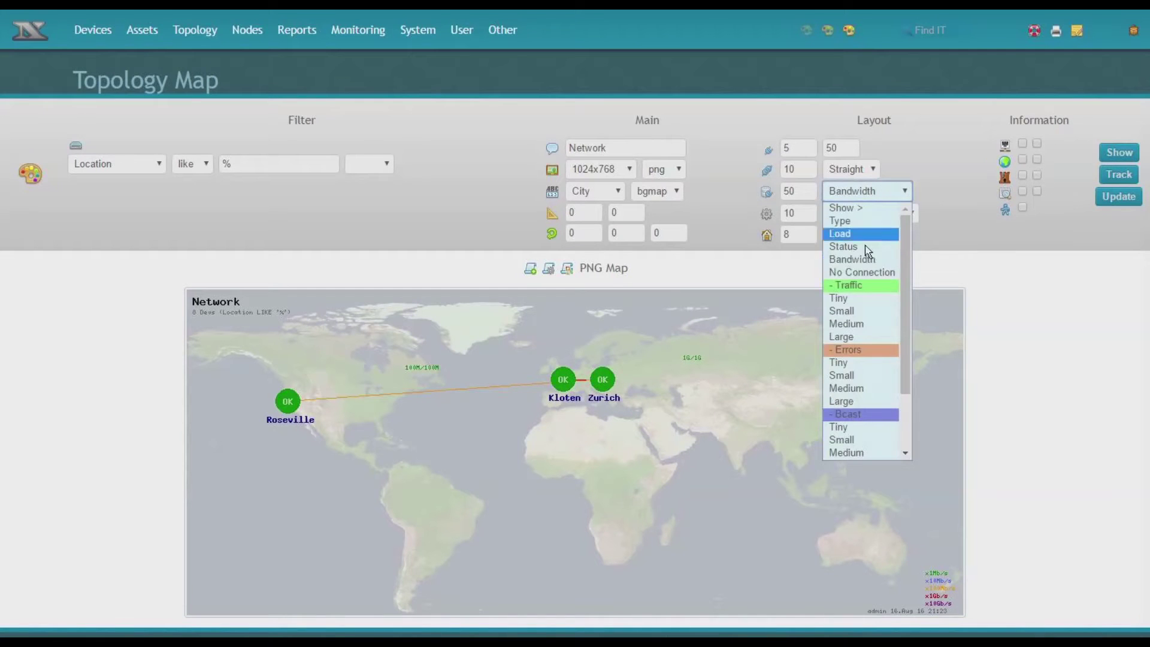
pyautogui.click(849, 308)
pyautogui.click(1118, 152)
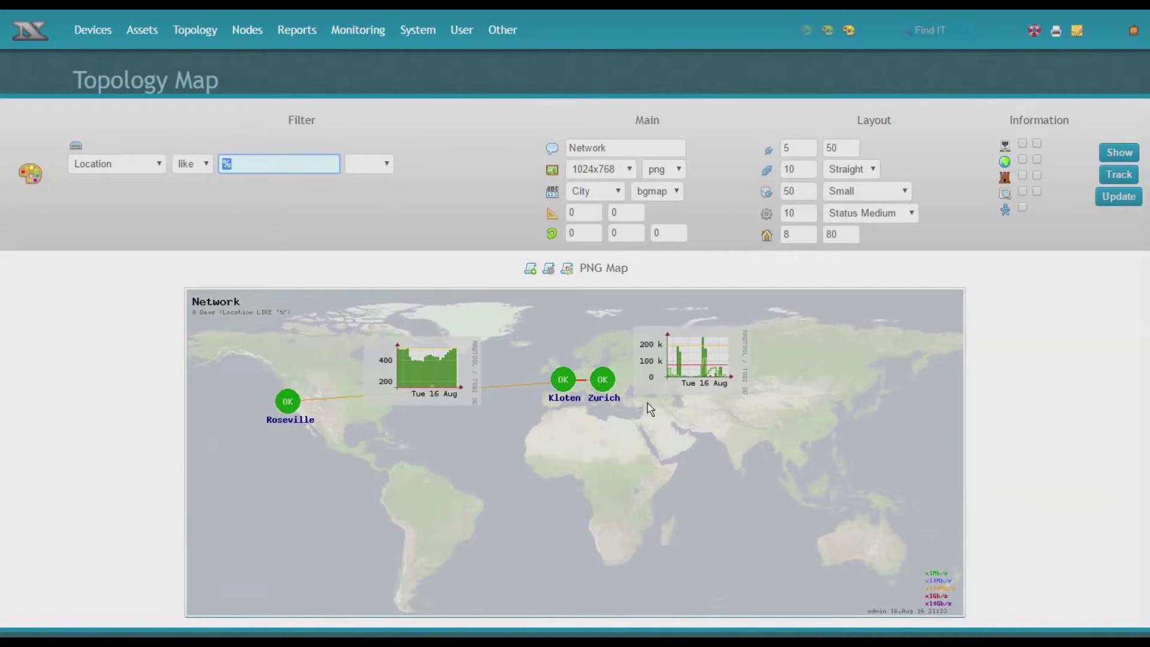
pyautogui.click(863, 191)
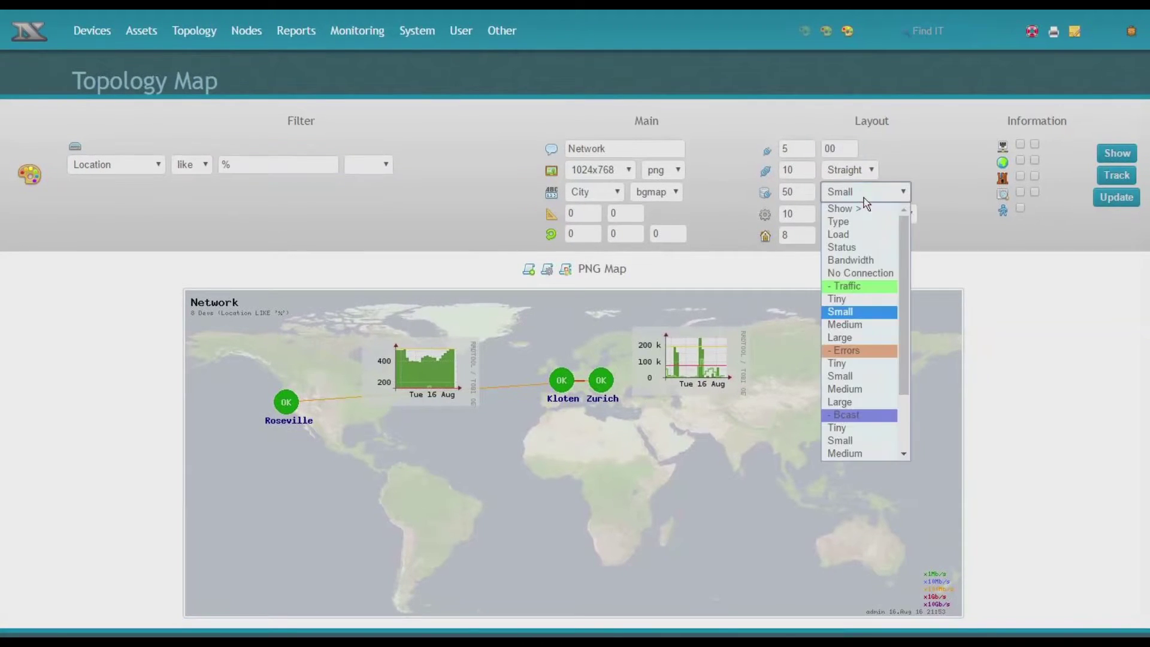
# - Colour the links by Status and turn on IF info interface labels
pyautogui.click(861, 247)
pyautogui.click(1116, 153)
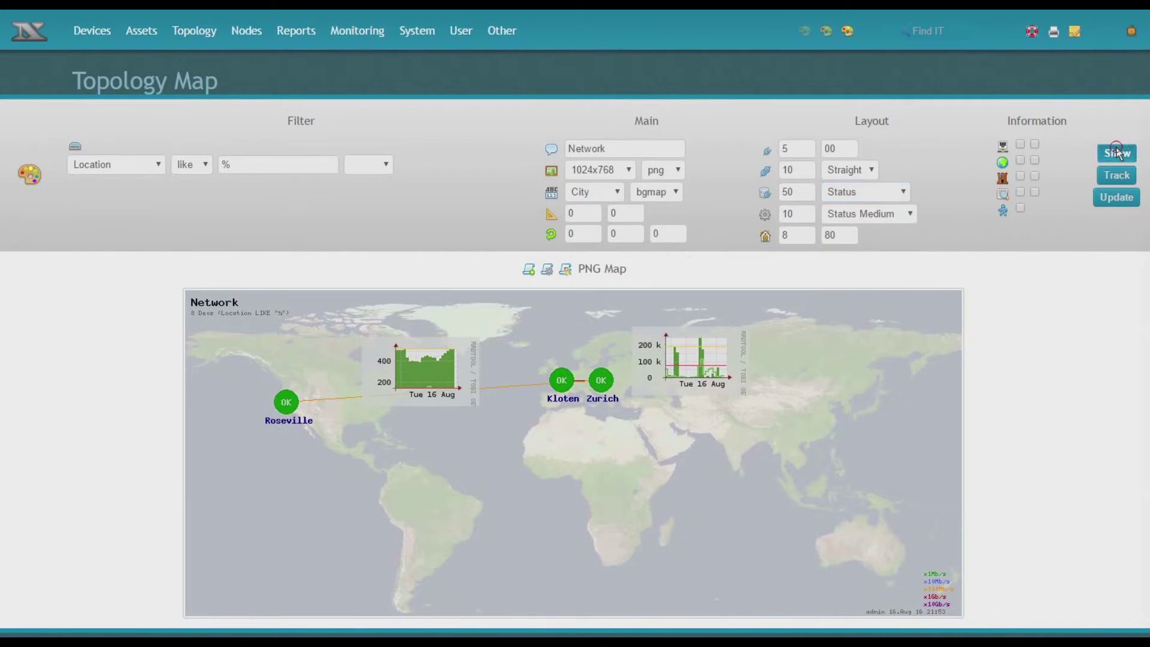
pyautogui.click(1017, 147)
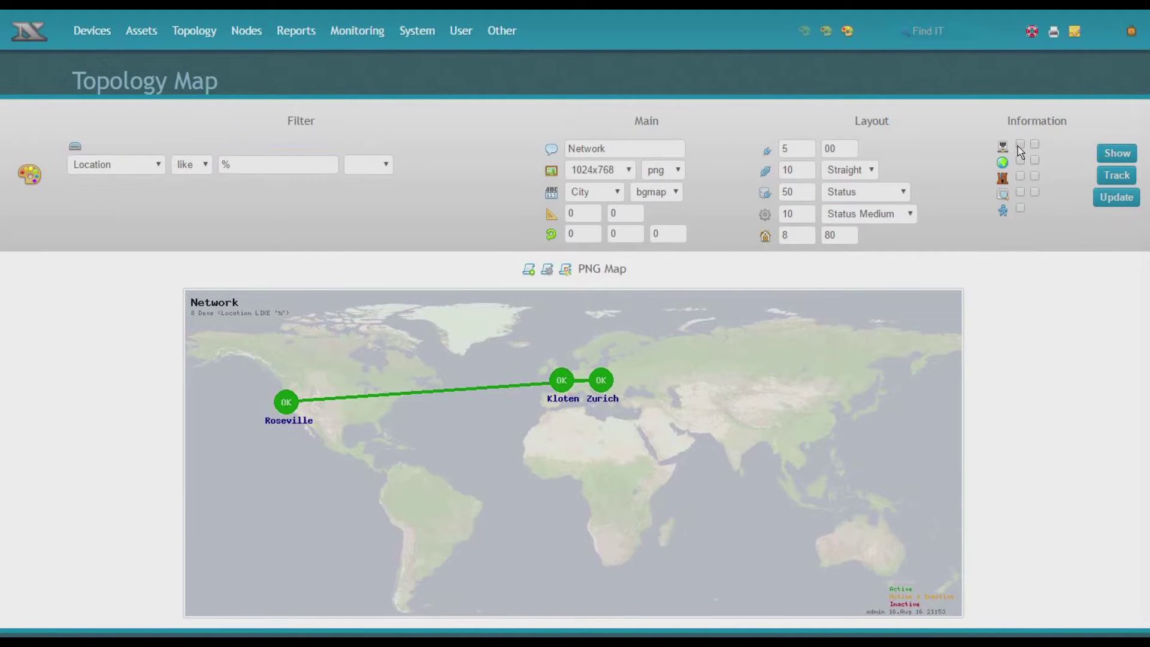
pyautogui.click(1112, 153)
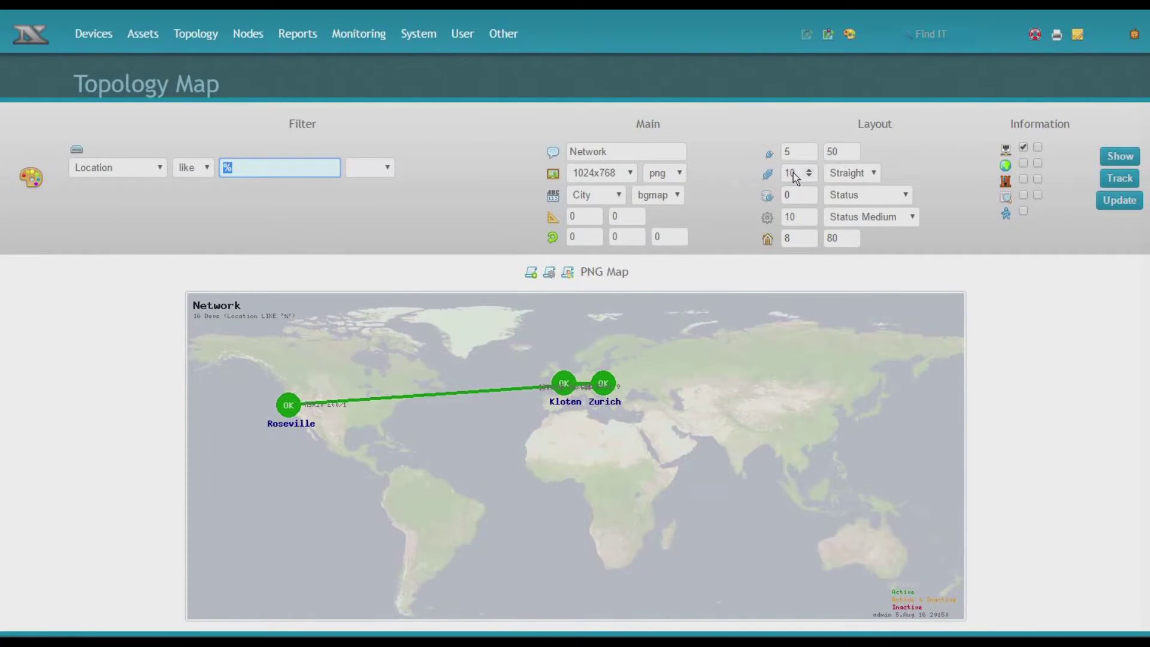
# - Set the location spacing value to 50
pyautogui.doubleClick(792, 173)
pyautogui.write('50')
pyautogui.press('Return')
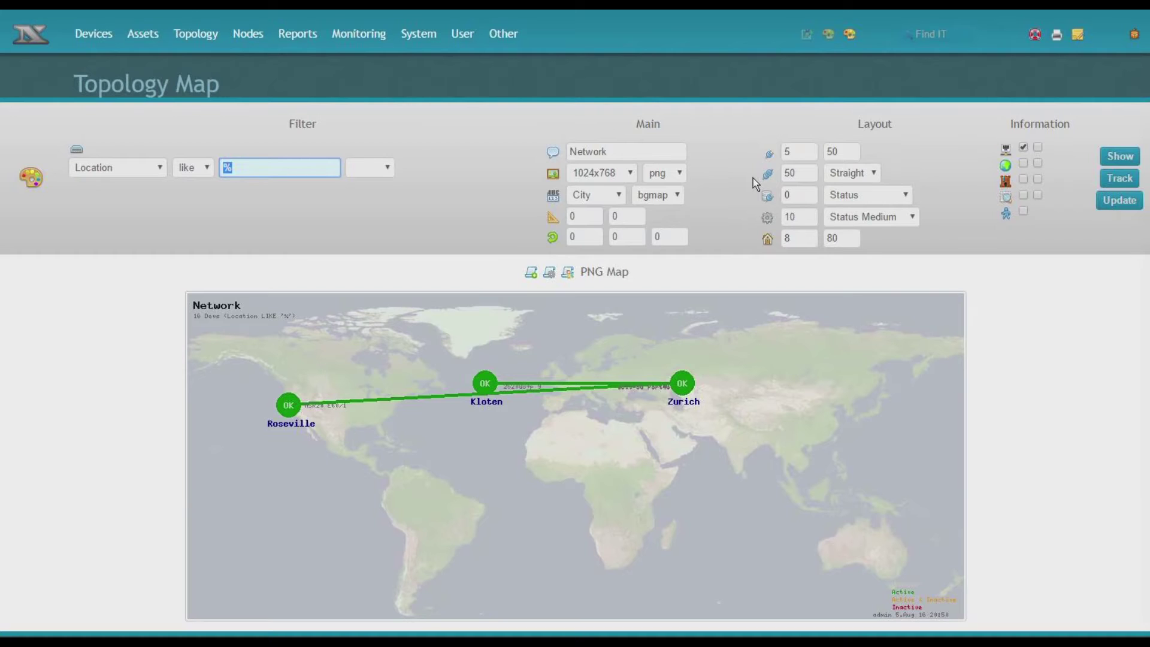
pyautogui.click(841, 152)
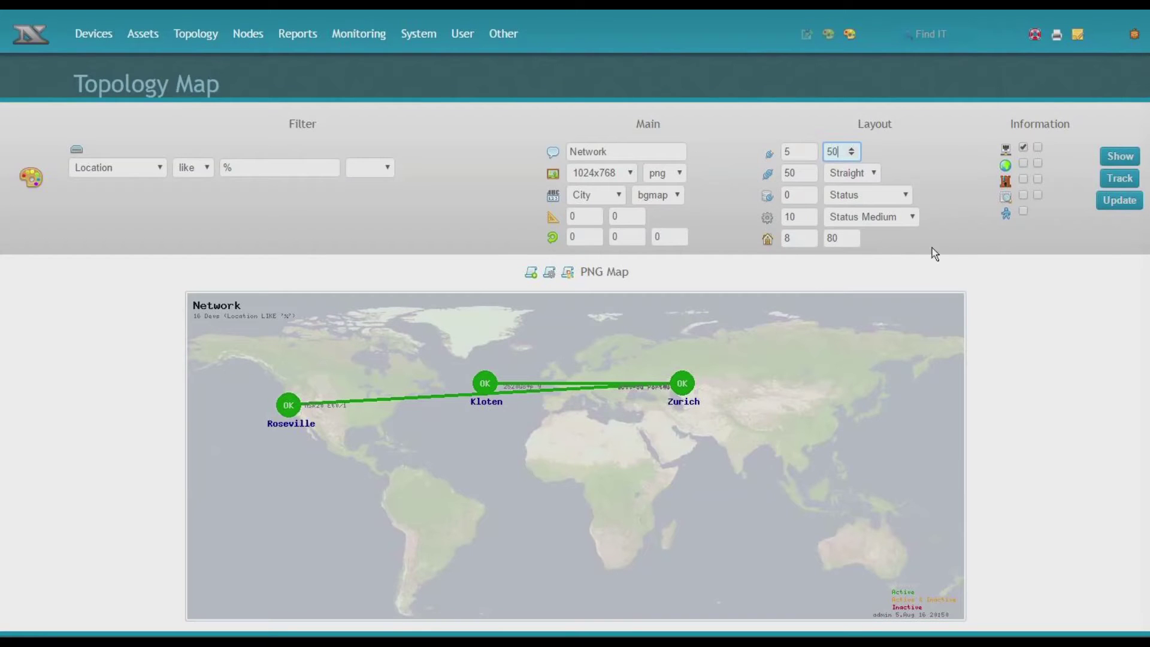
# - Enable the additional information option and step the link label offset up to 90
pyautogui.click(1023, 211)
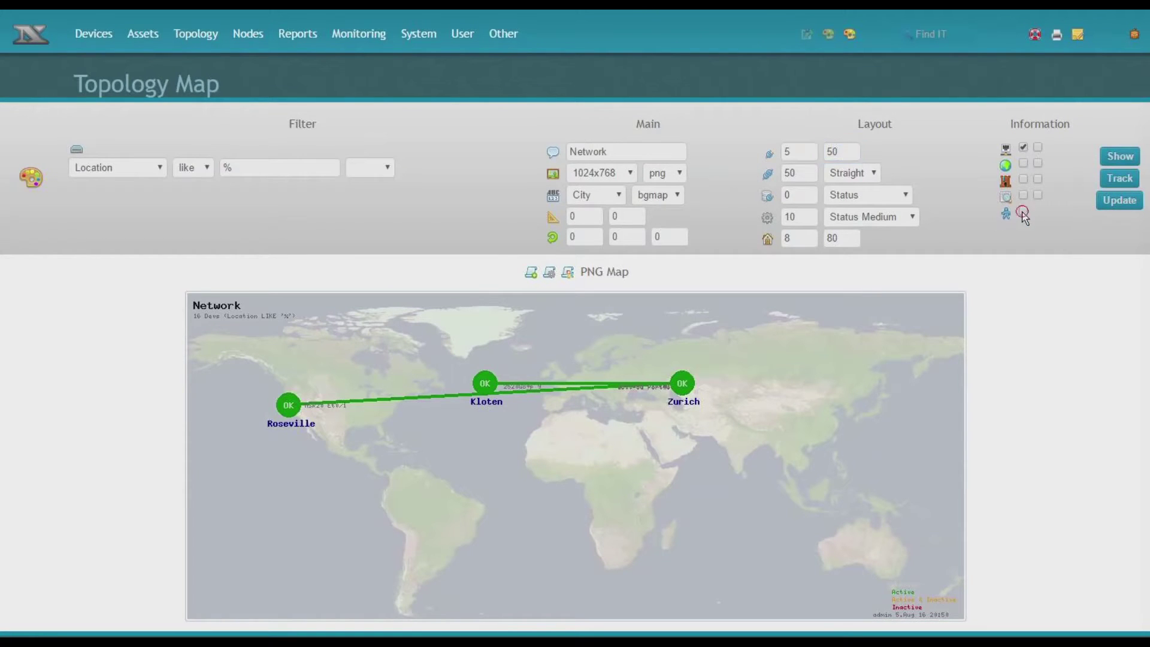
pyautogui.click(851, 149)
pyautogui.click(851, 149)
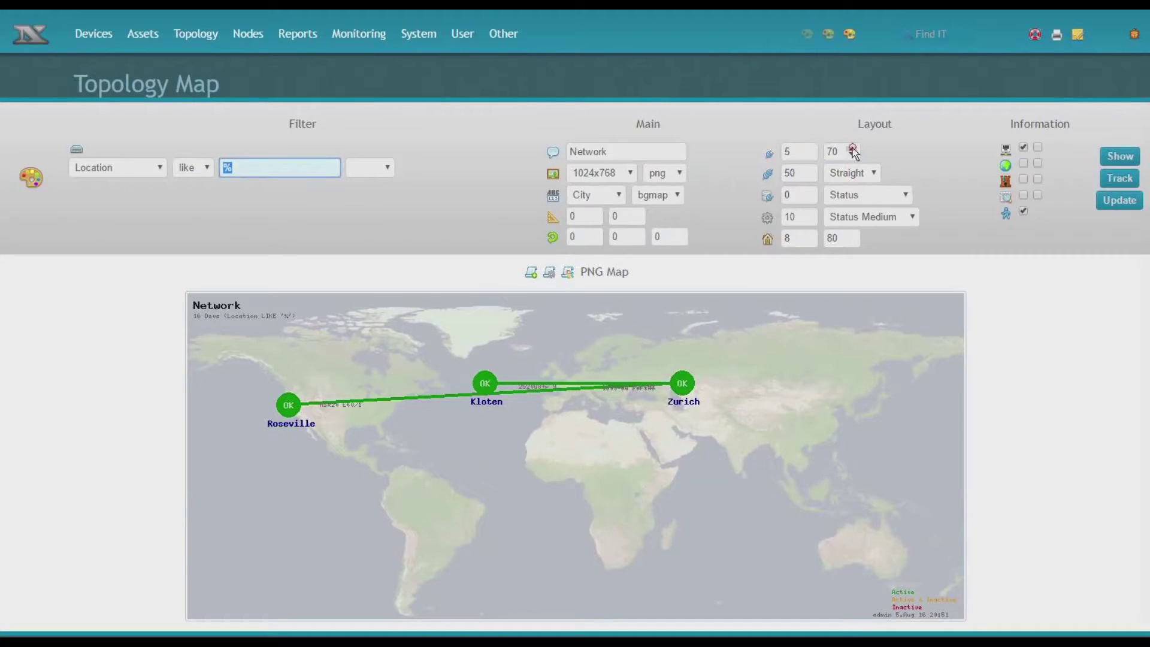
pyautogui.click(852, 149)
pyautogui.click(853, 149)
pyautogui.click(852, 149)
pyautogui.click(860, 221)
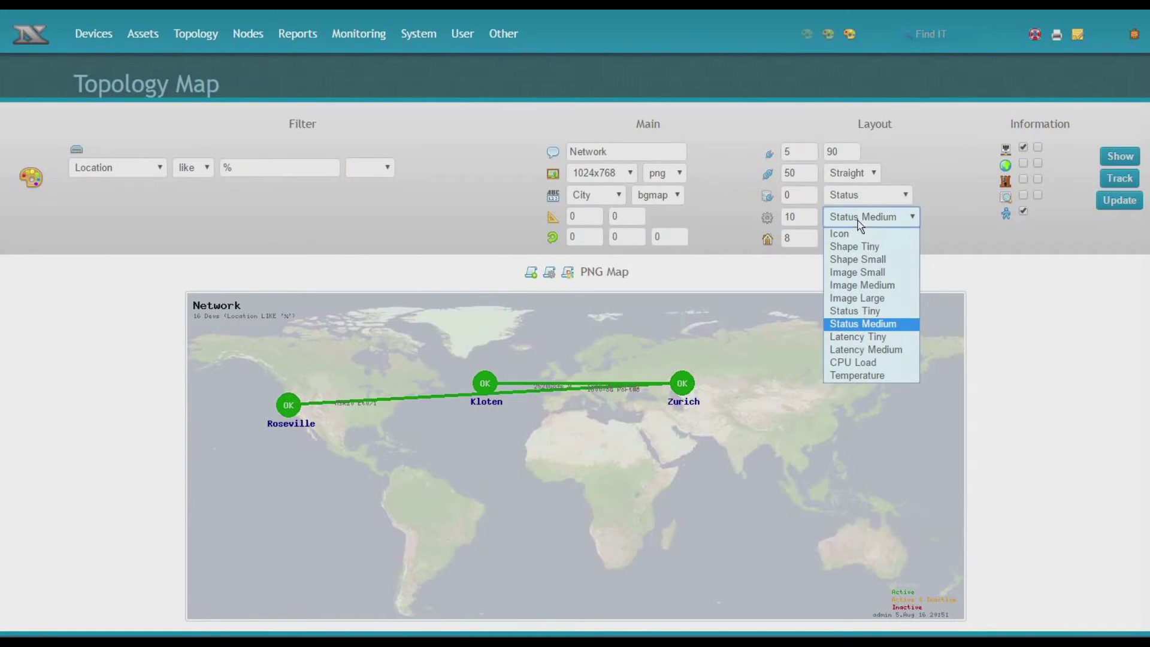
# - Draw nodes as Status Tiny dots and show individual Devices instead of cities
pyautogui.click(880, 310)
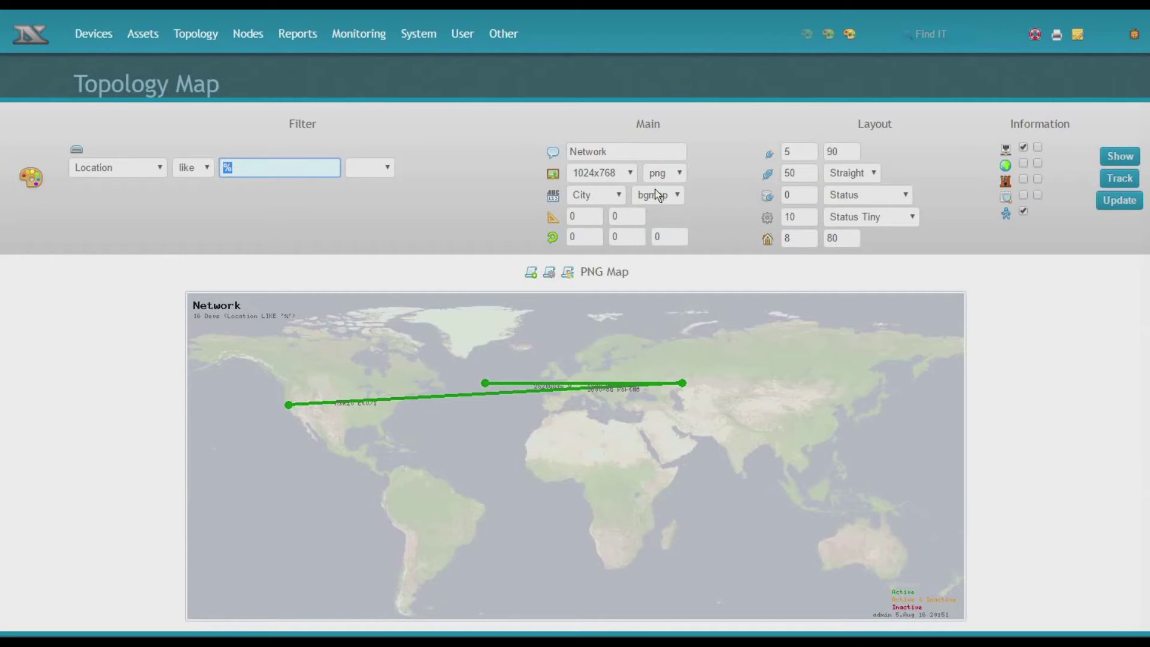
pyautogui.click(602, 197)
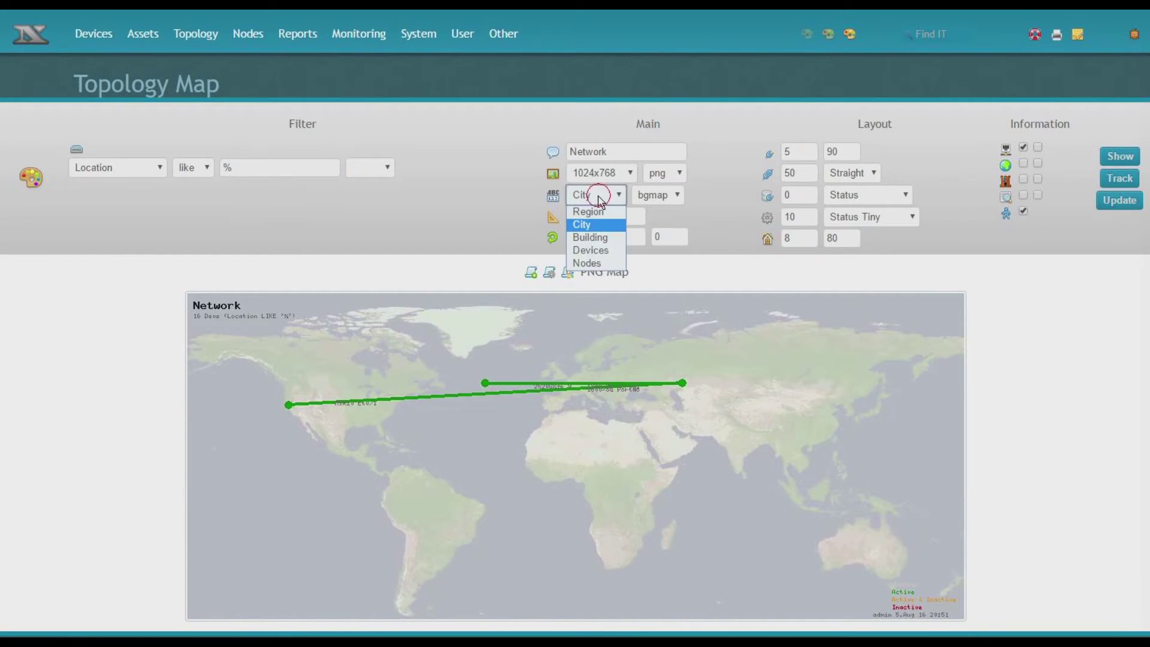
pyautogui.click(586, 250)
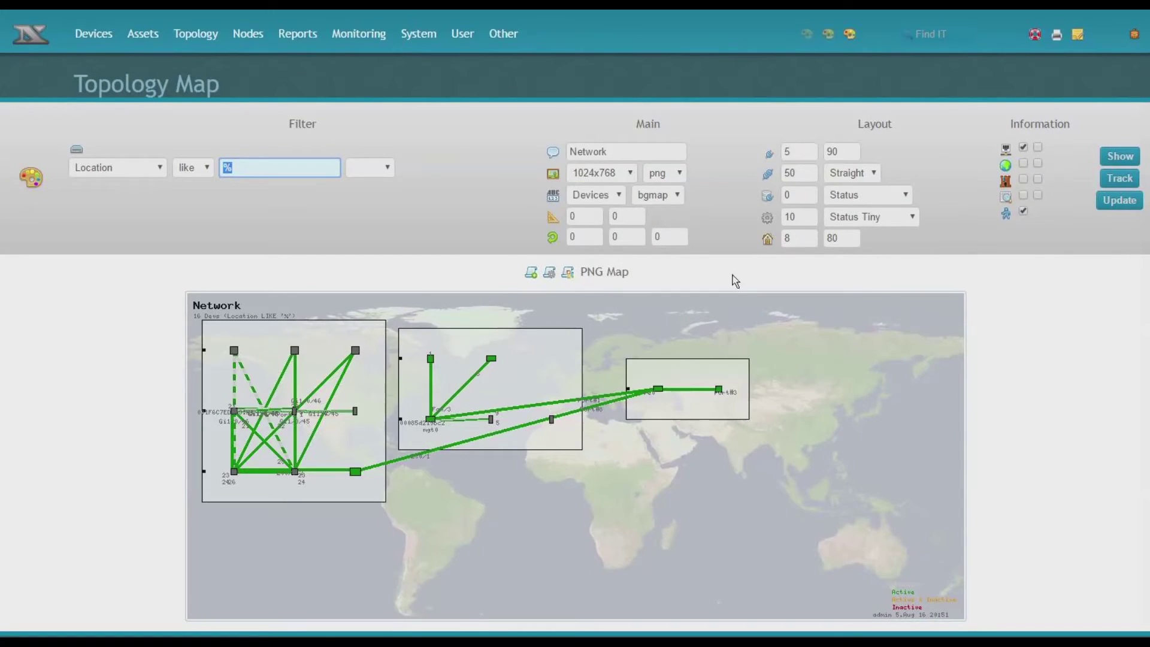
# - Shrink the building boxes to 20, hide interface labels, and update stored map Id 6
pyautogui.click(830, 242)
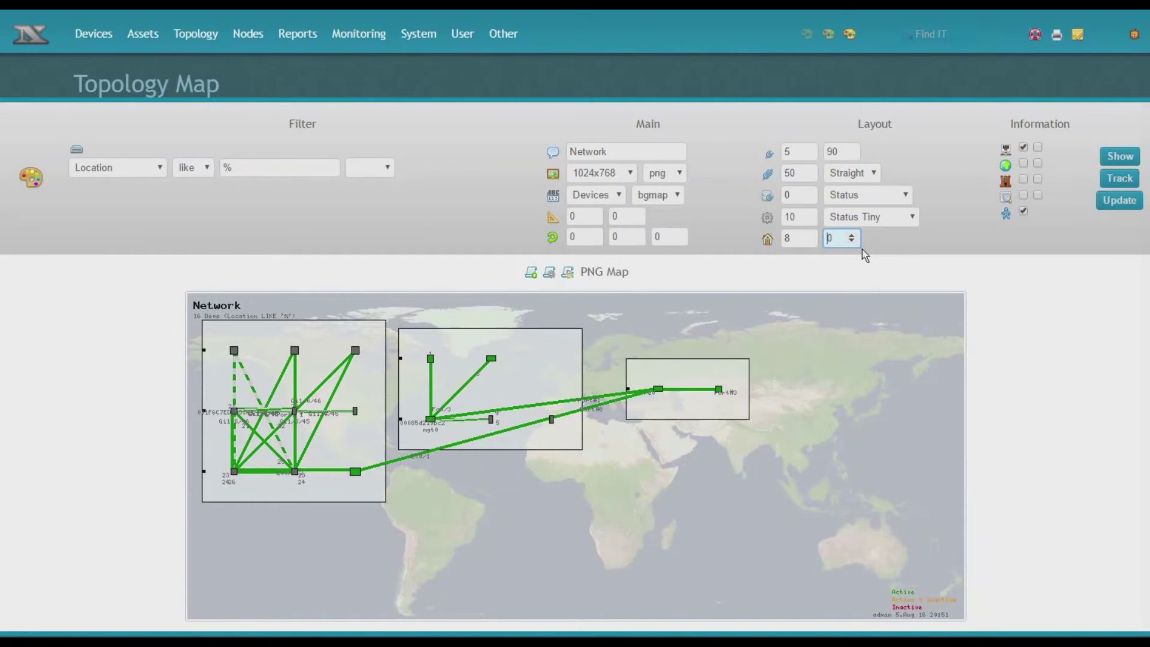
pyautogui.press('Return')
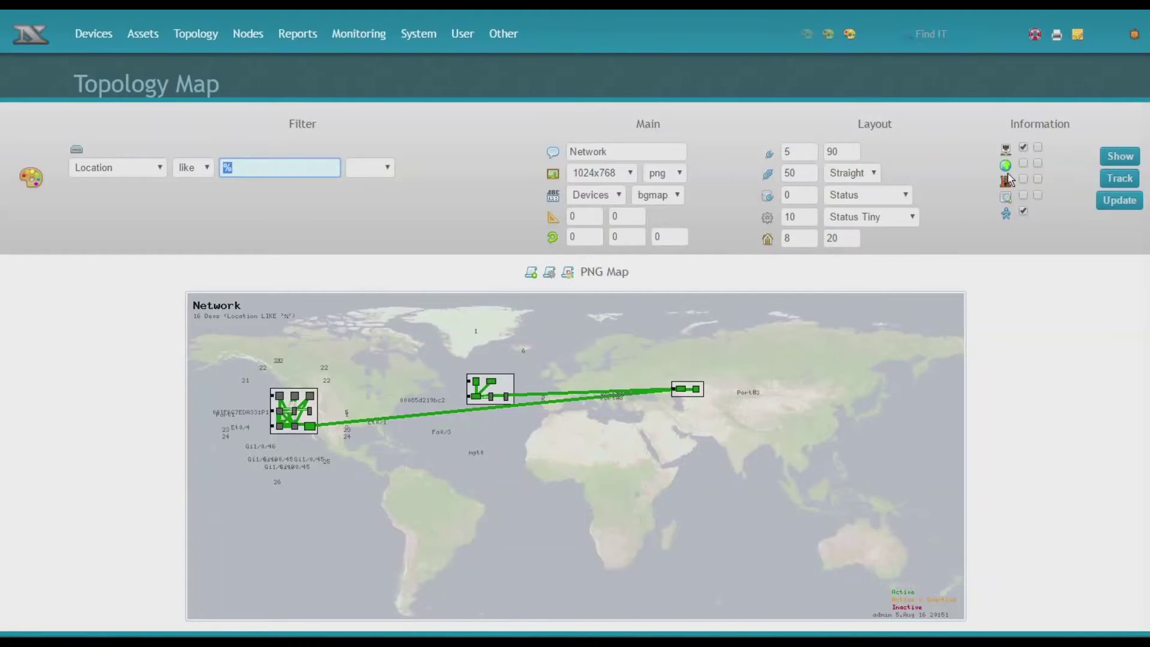
pyautogui.click(1023, 148)
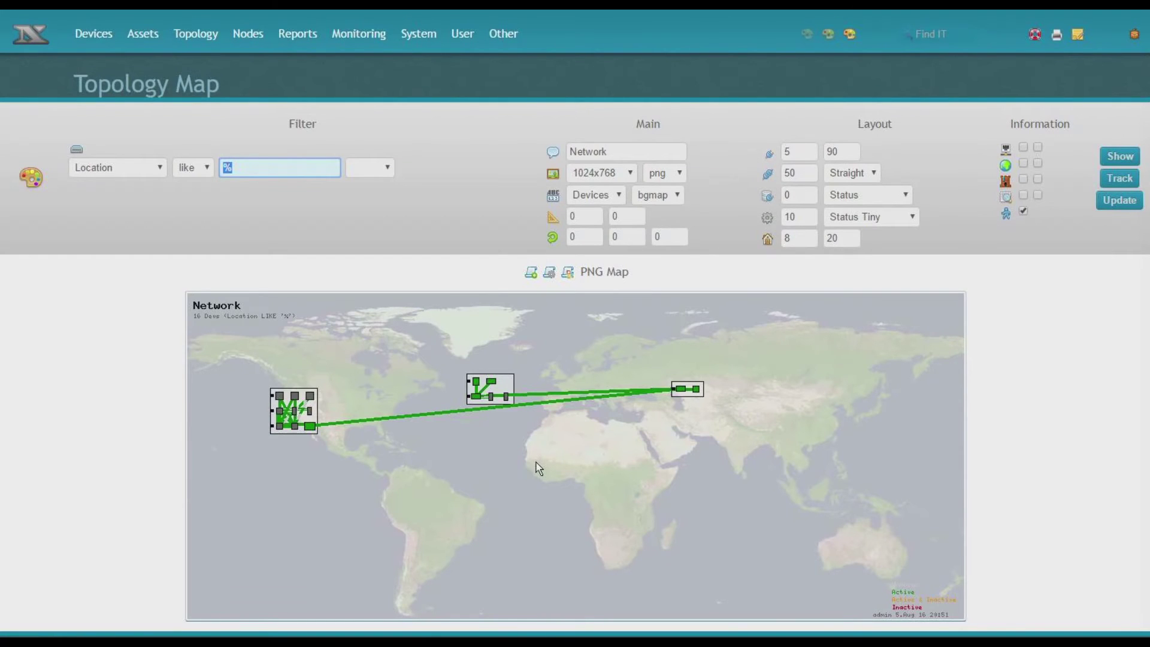
pyautogui.click(1111, 199)
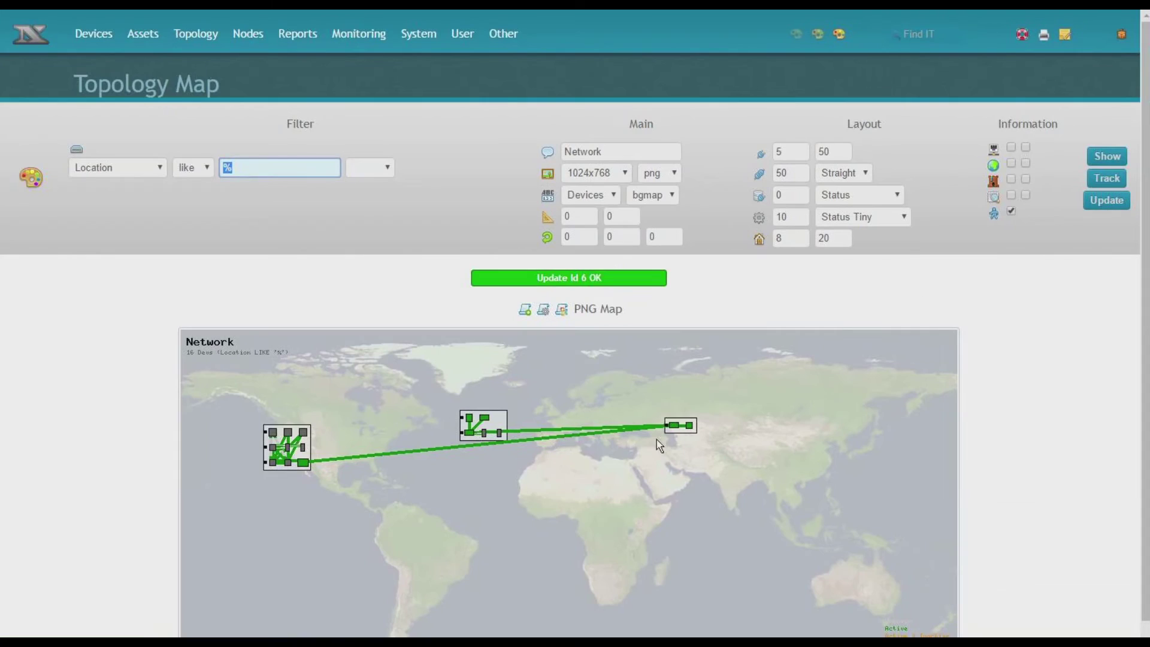
# - On the Monitoring Map page, switch to the OpenStreetMap view and back to the world map
pyautogui.moveTo(359, 34)
pyautogui.click(358, 77)
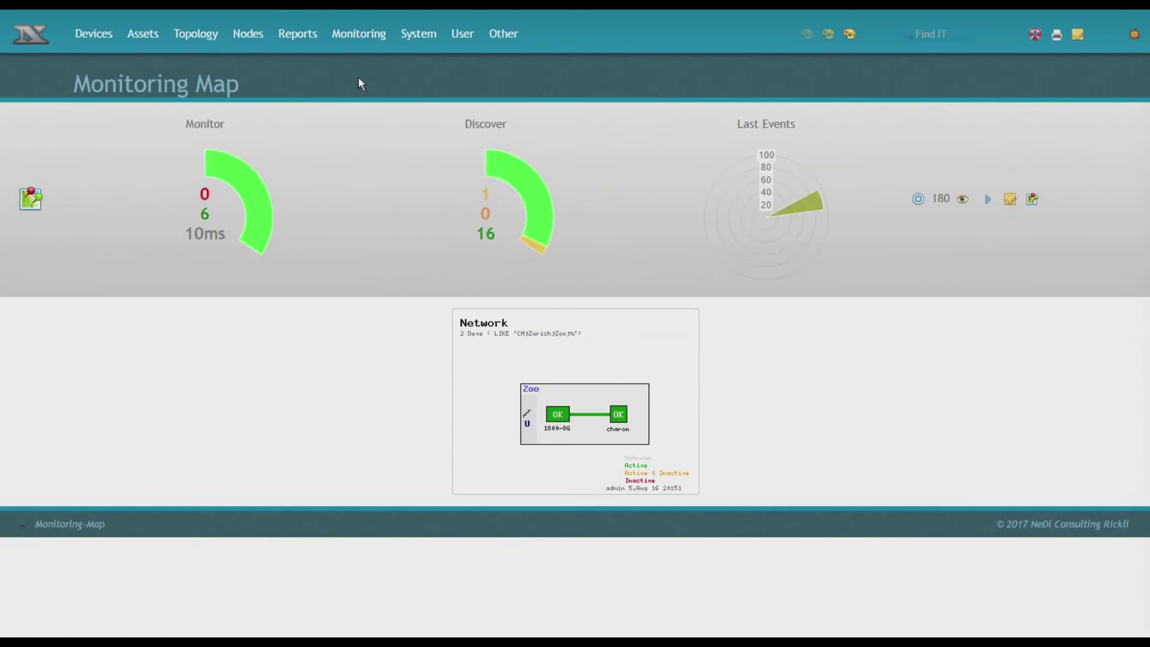
pyautogui.click(986, 202)
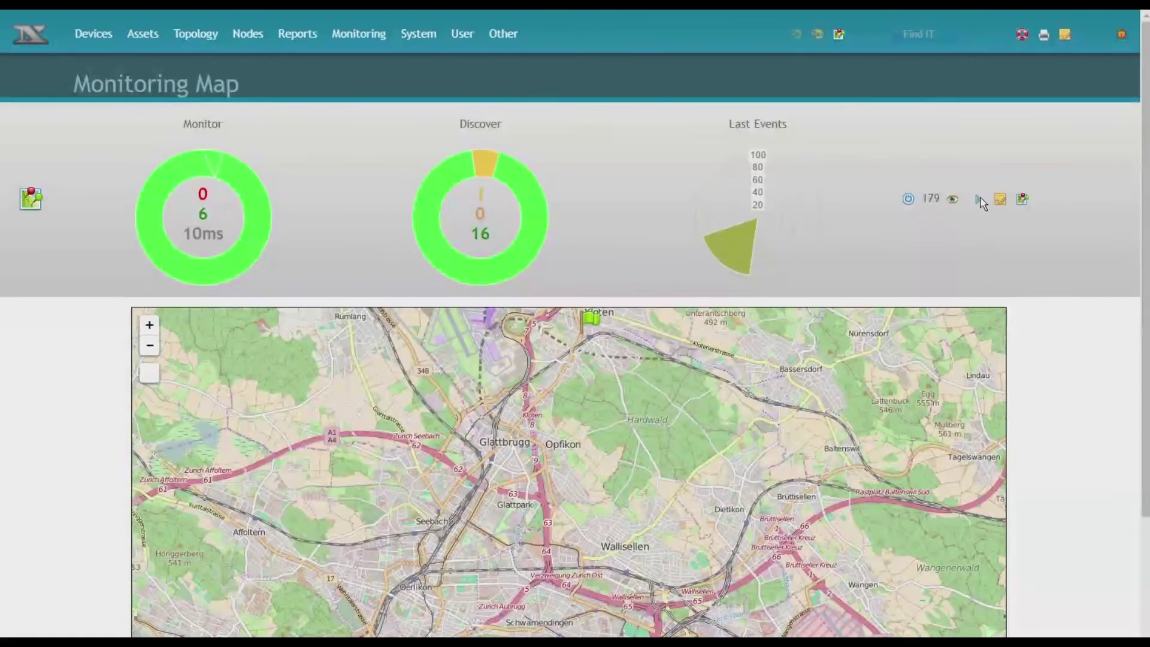
pyautogui.click(979, 198)
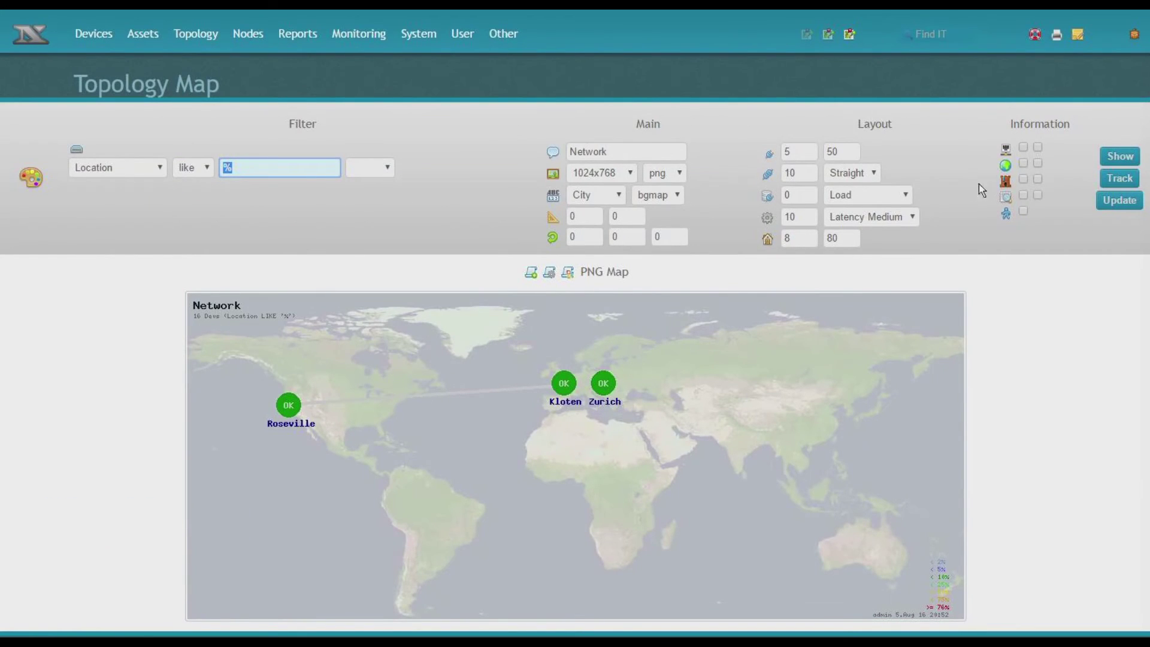
# - Show Traffic Small graphs on the links, then track the map and open its Map History
pyautogui.click(866, 191)
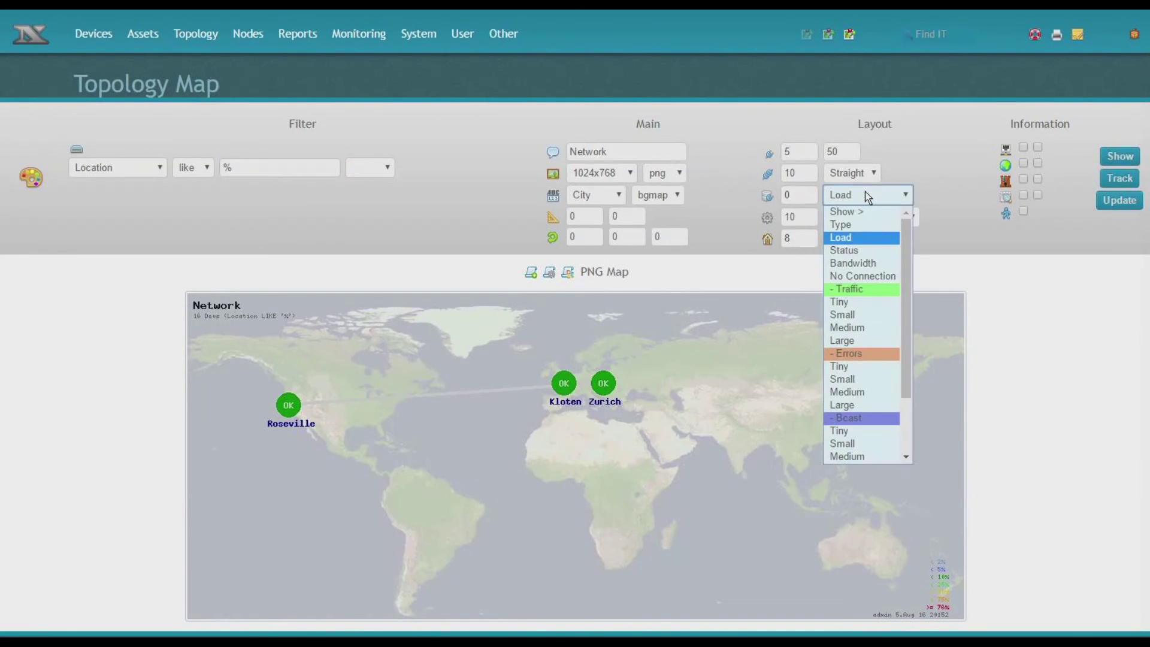
pyautogui.click(862, 315)
pyautogui.click(1115, 165)
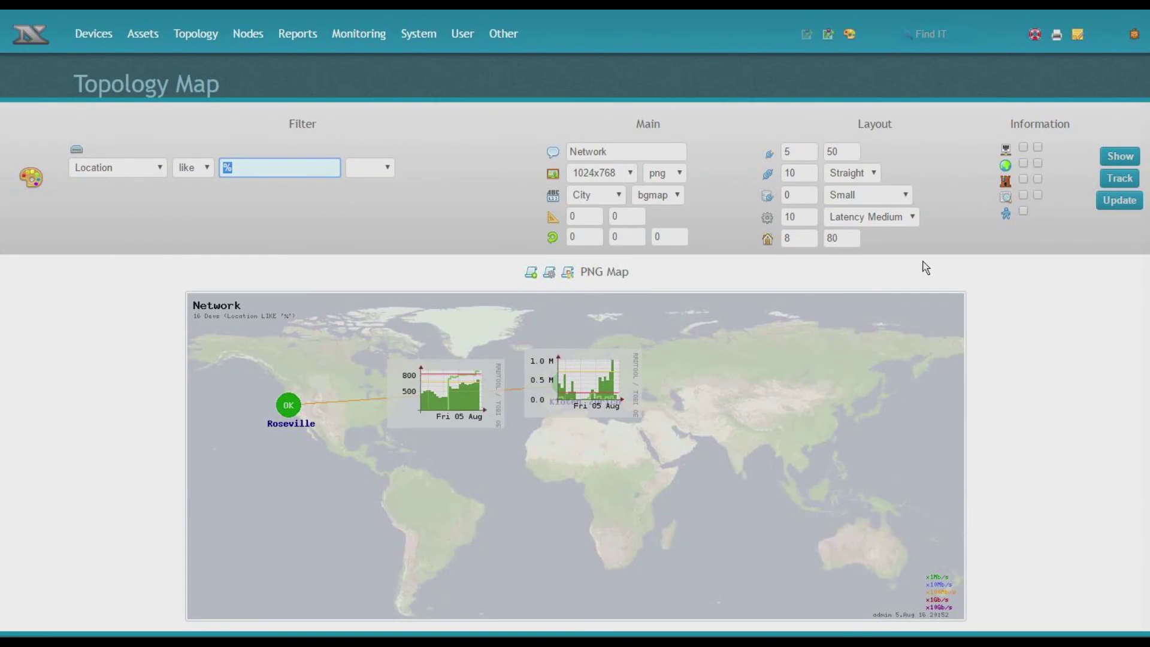
pyautogui.click(1120, 179)
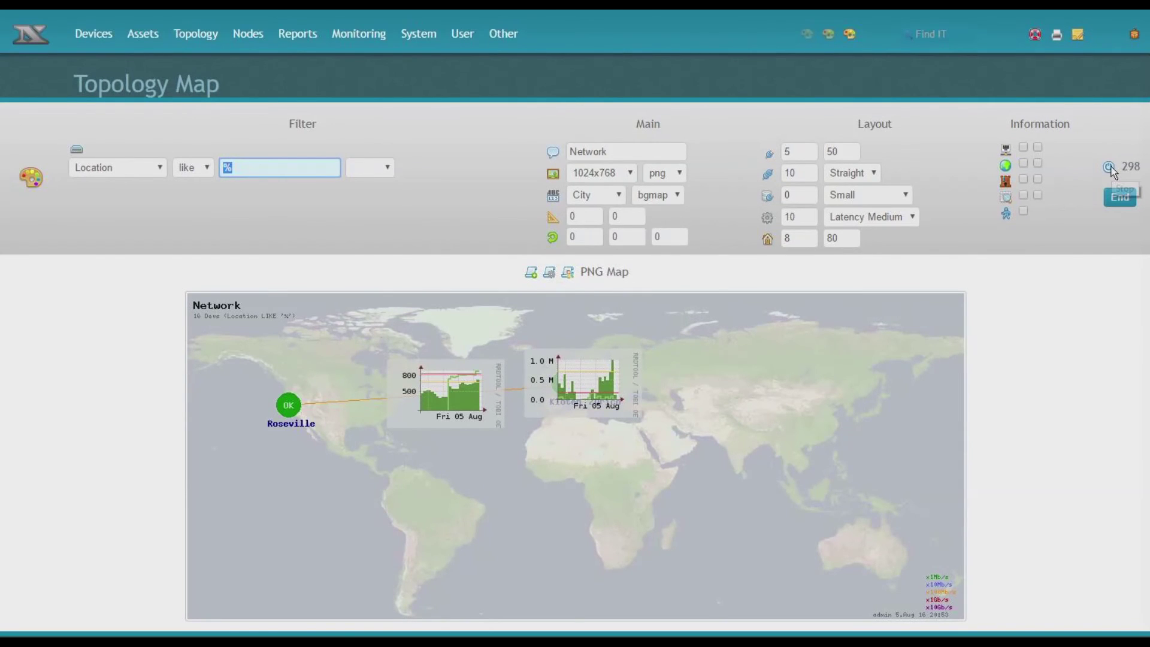
pyautogui.click(1119, 201)
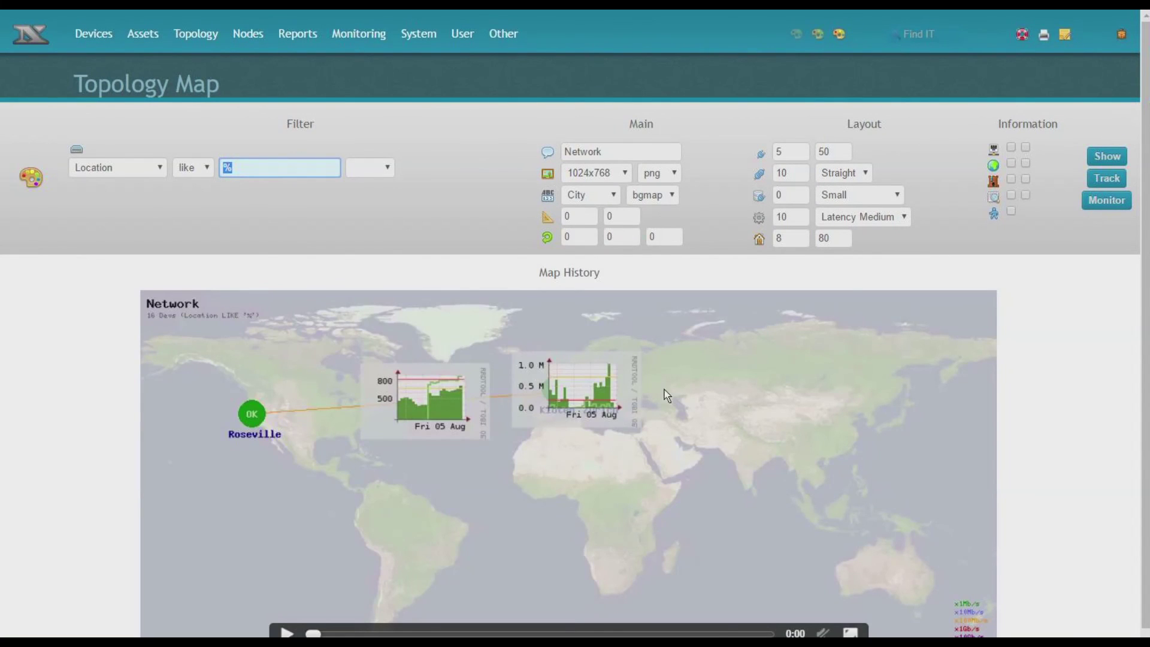